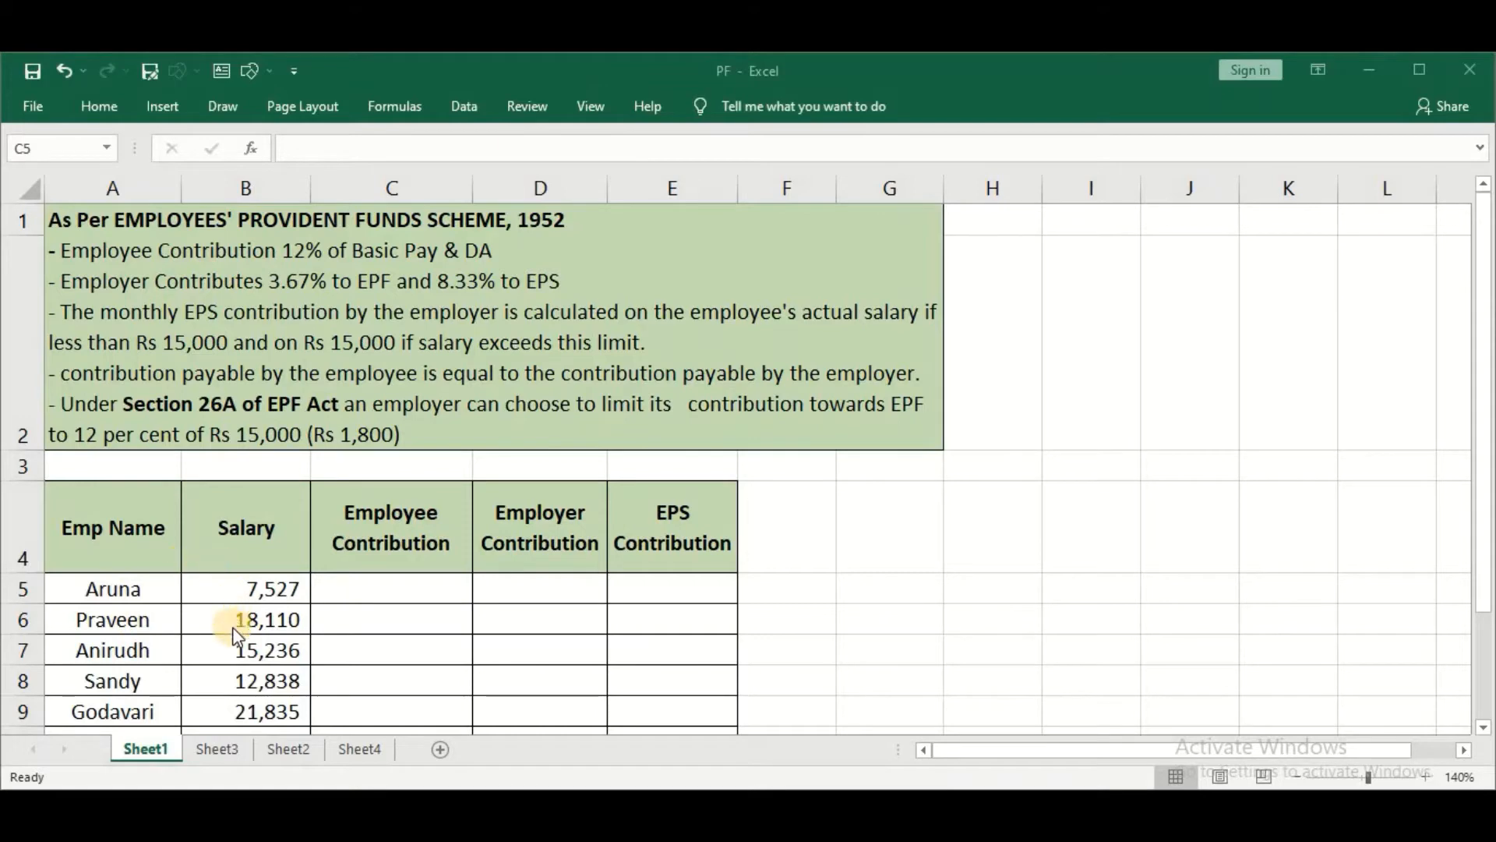
# Calculate the first employee's contribution in C5 as 12% of the salary with the formula =B5*12%
pyautogui.click(413, 591)
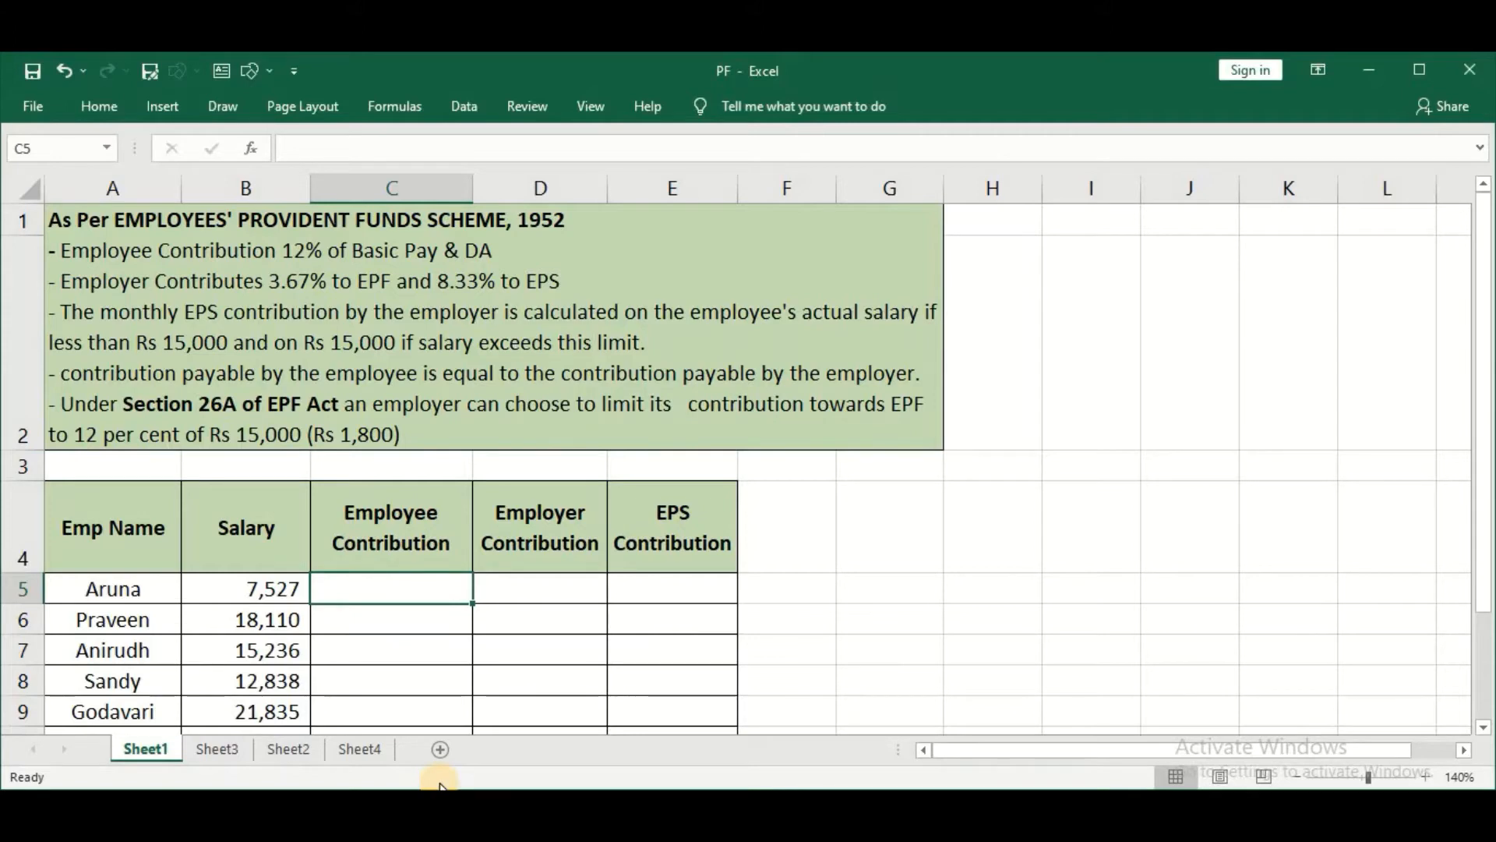
pyautogui.write('=')
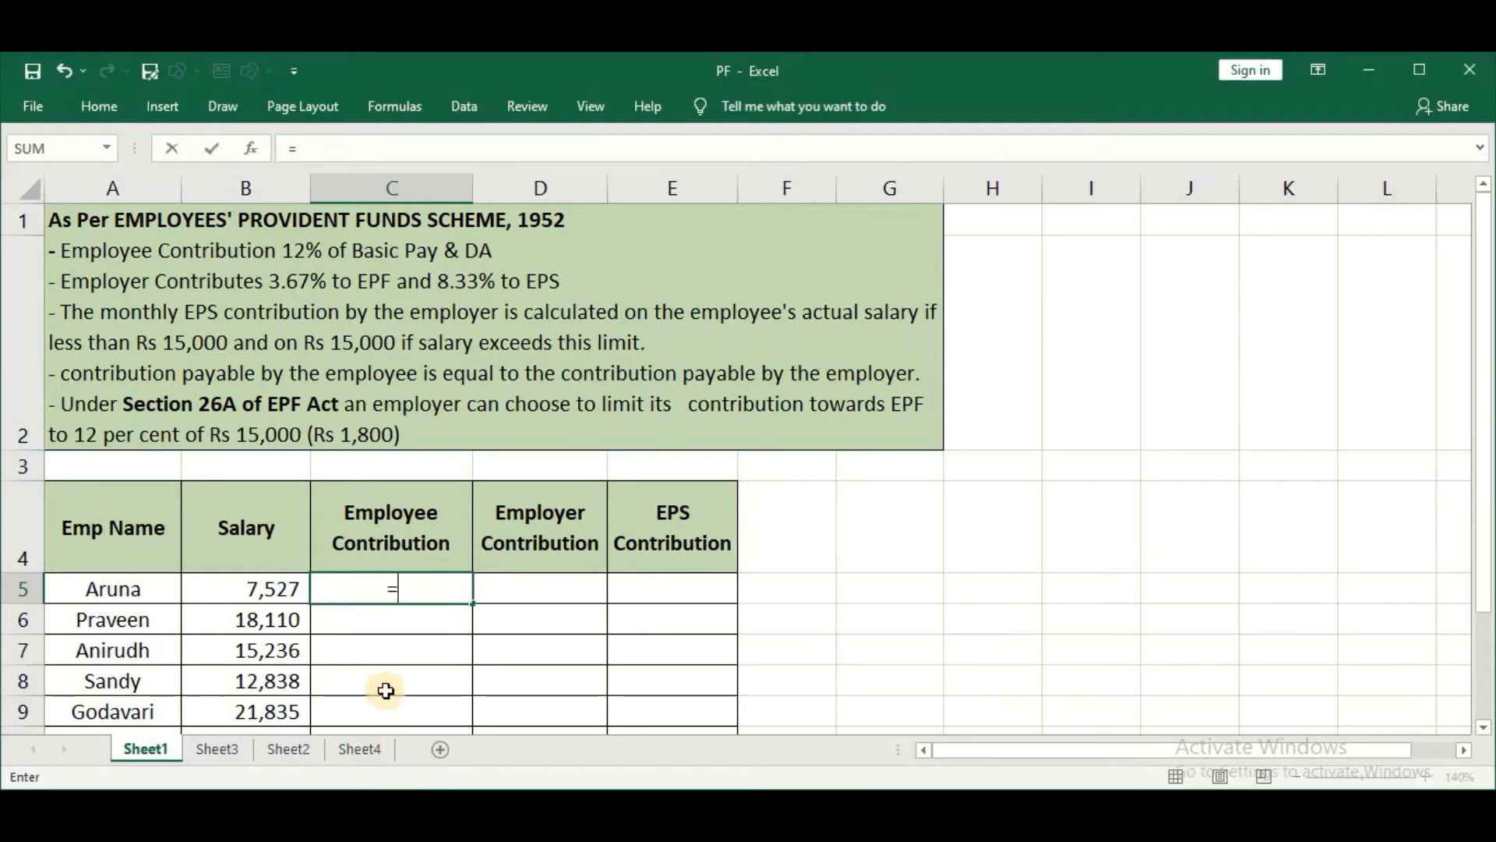
pyautogui.click(269, 589)
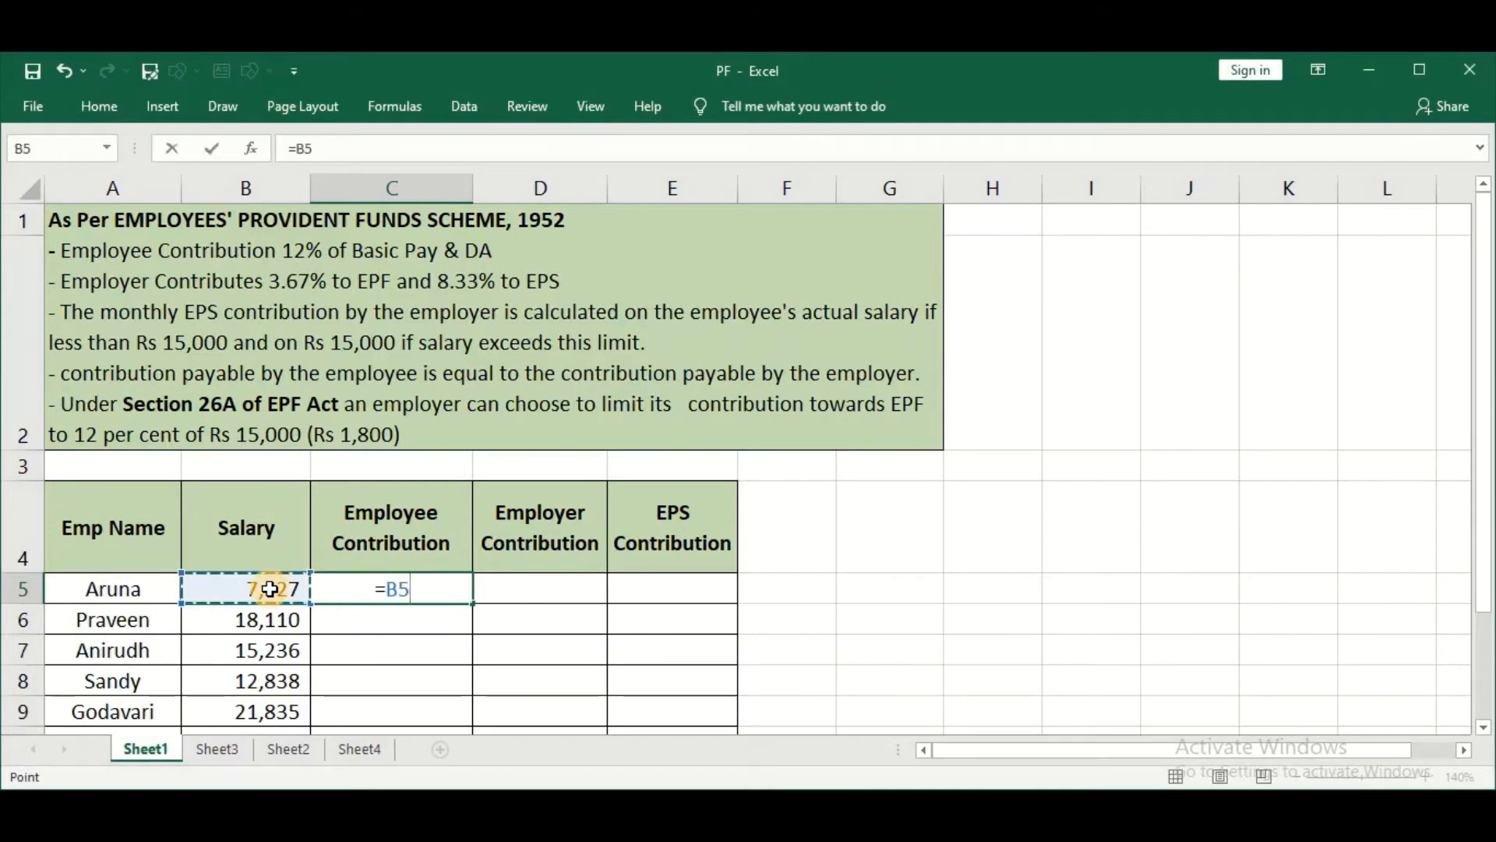
pyautogui.write('*')
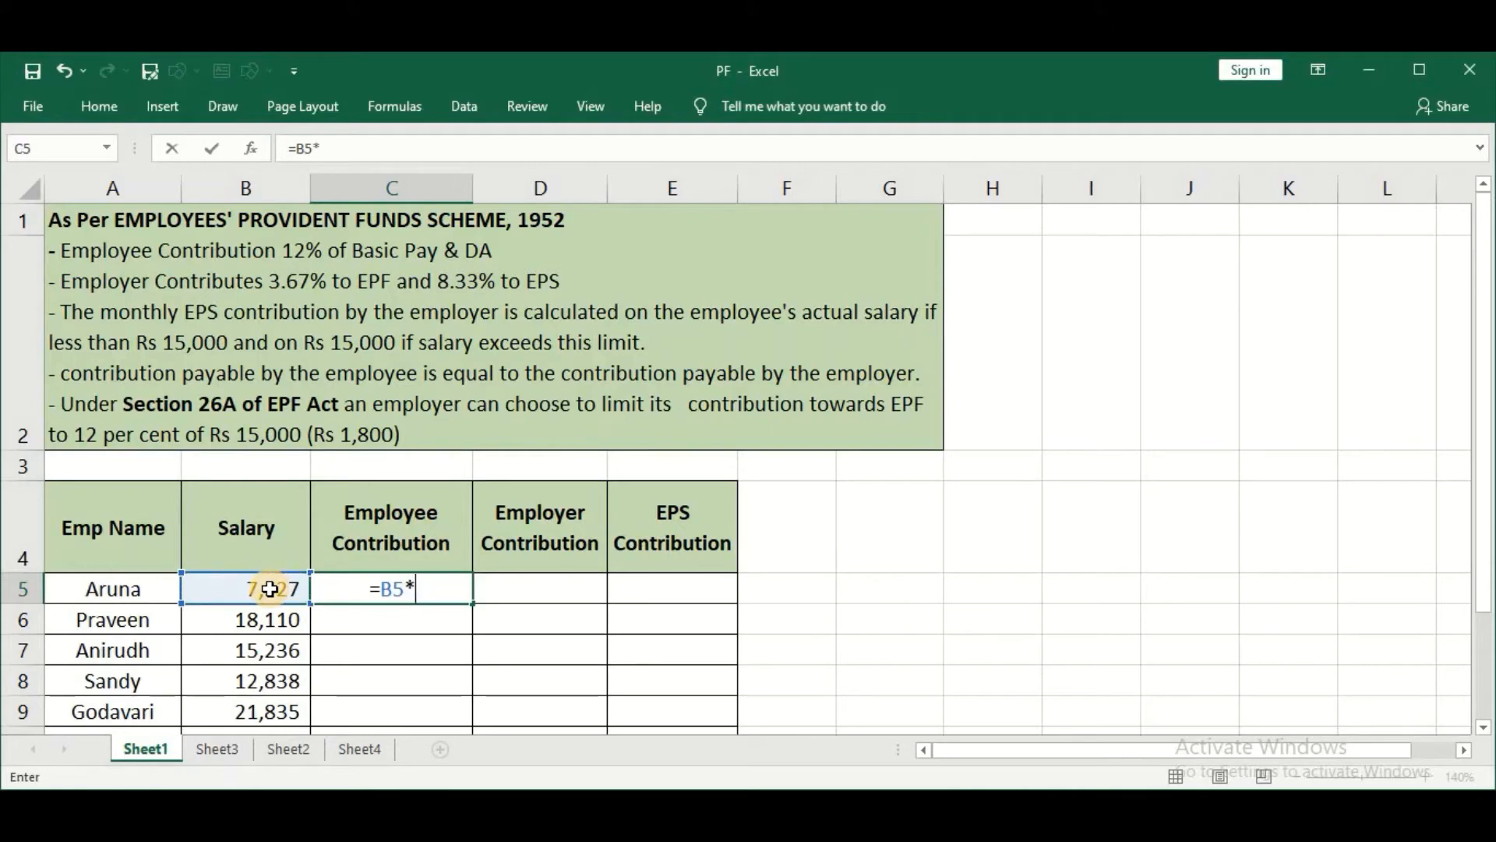
pyautogui.write('12%')
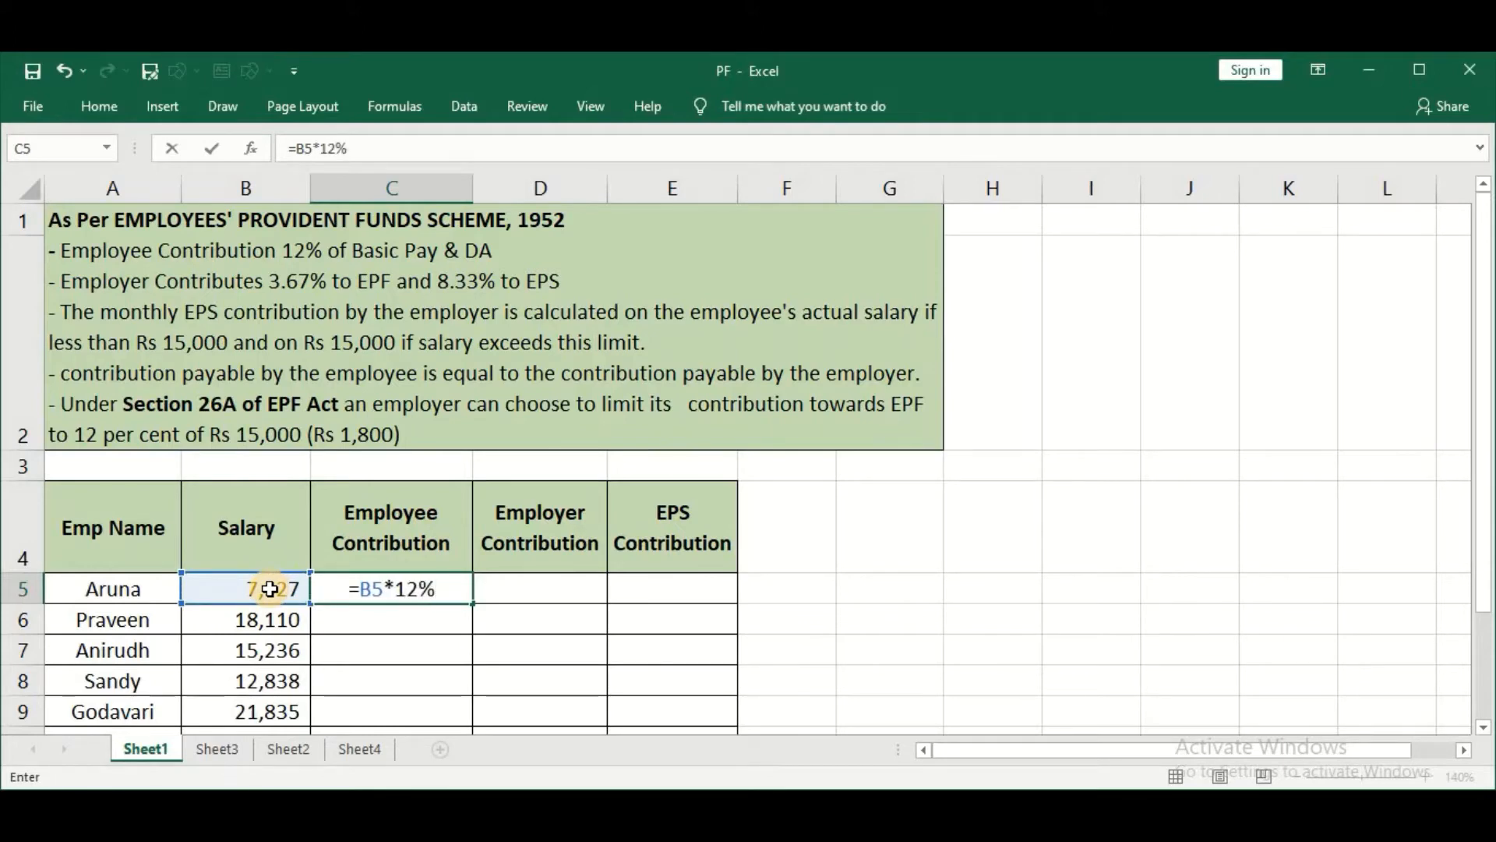
pyautogui.press('Return')
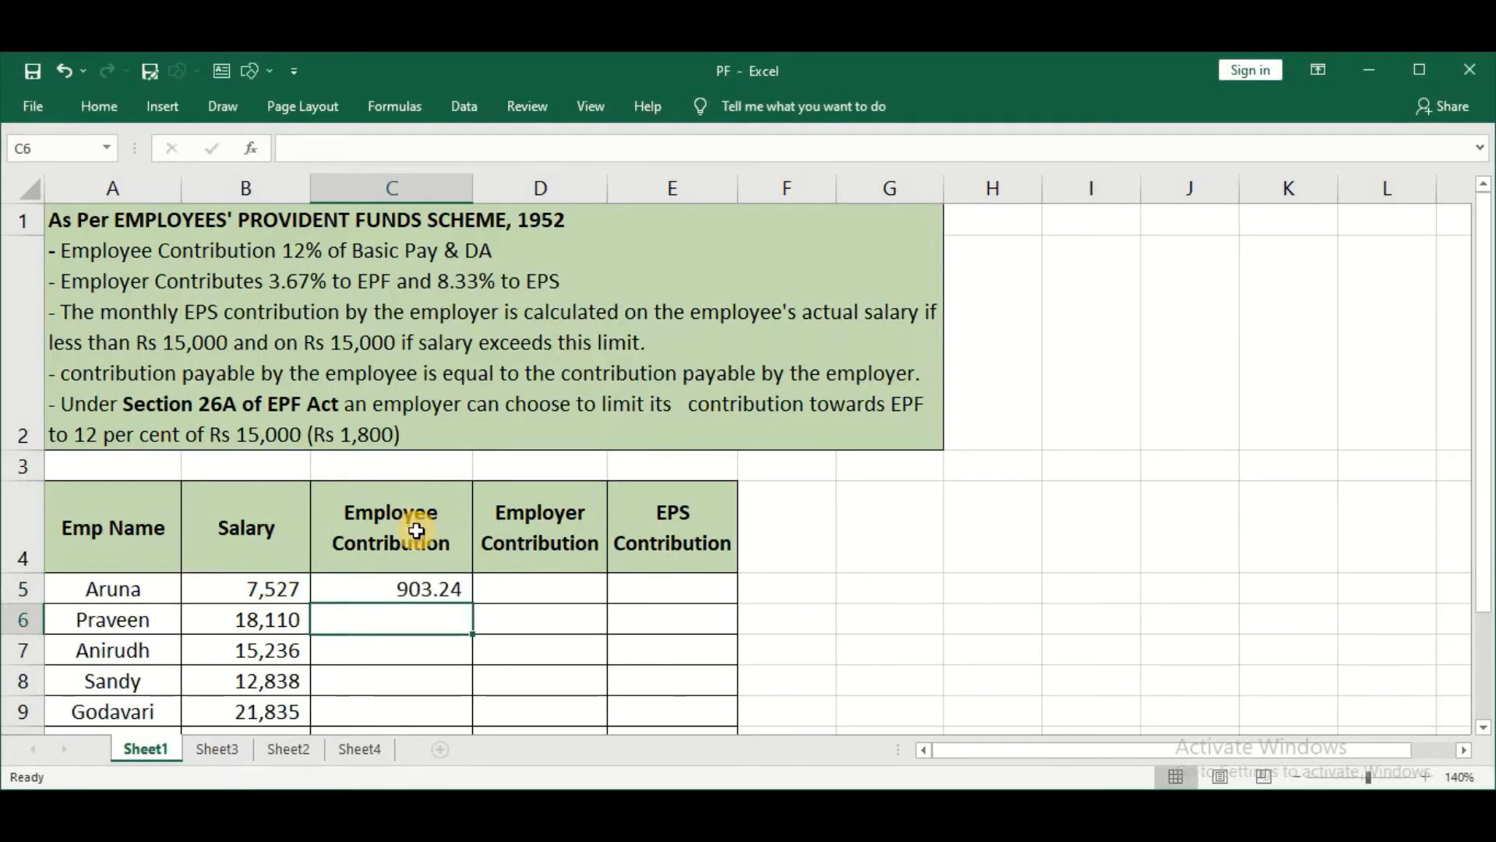
# Fill the Employee Contribution formula from C5 down to the last employee in row 16
pyautogui.click(415, 580)
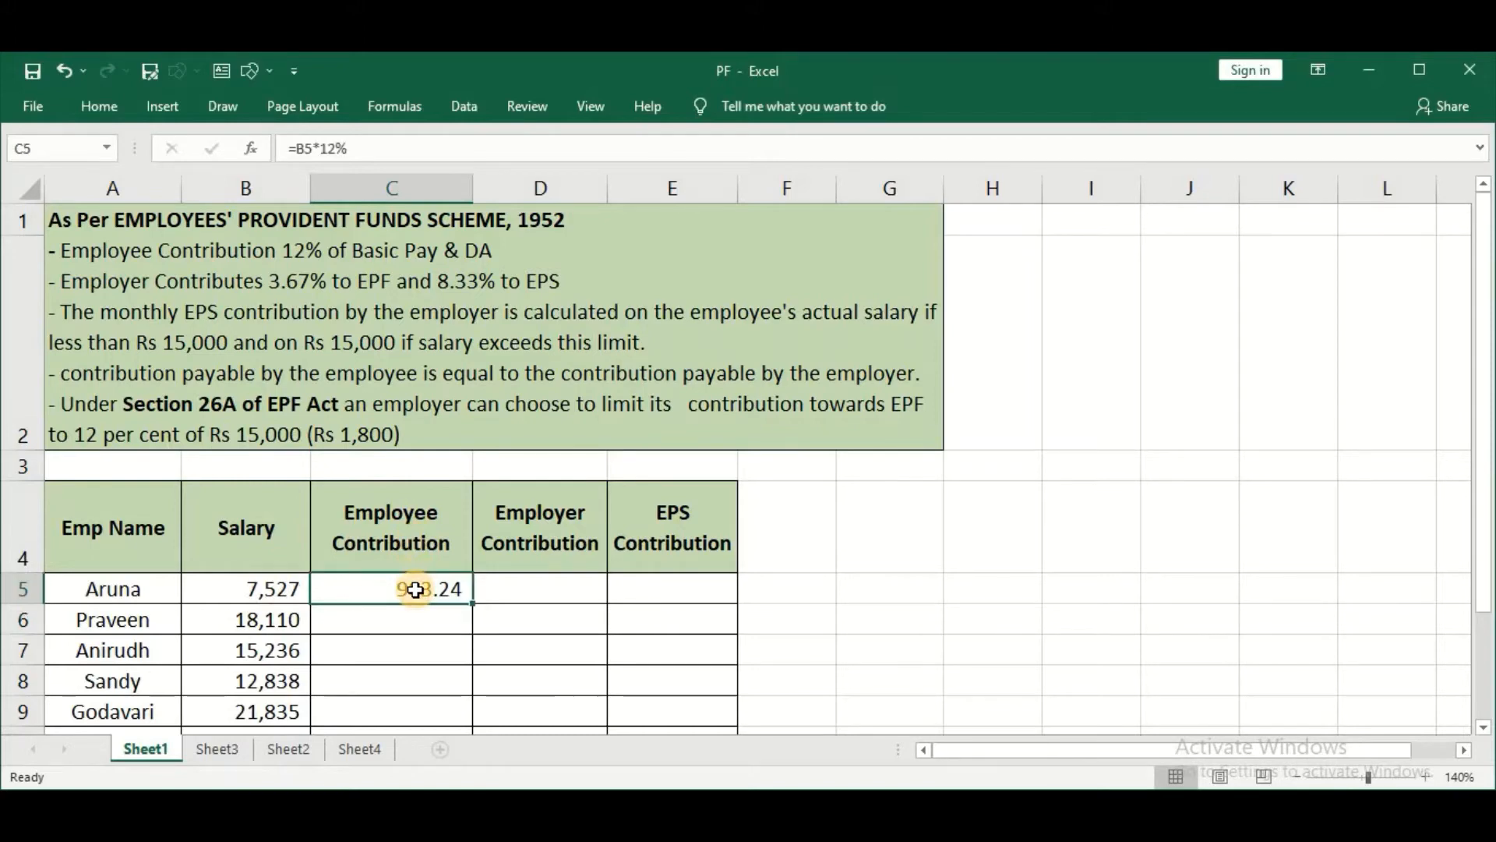
pyautogui.doubleClick(475, 603)
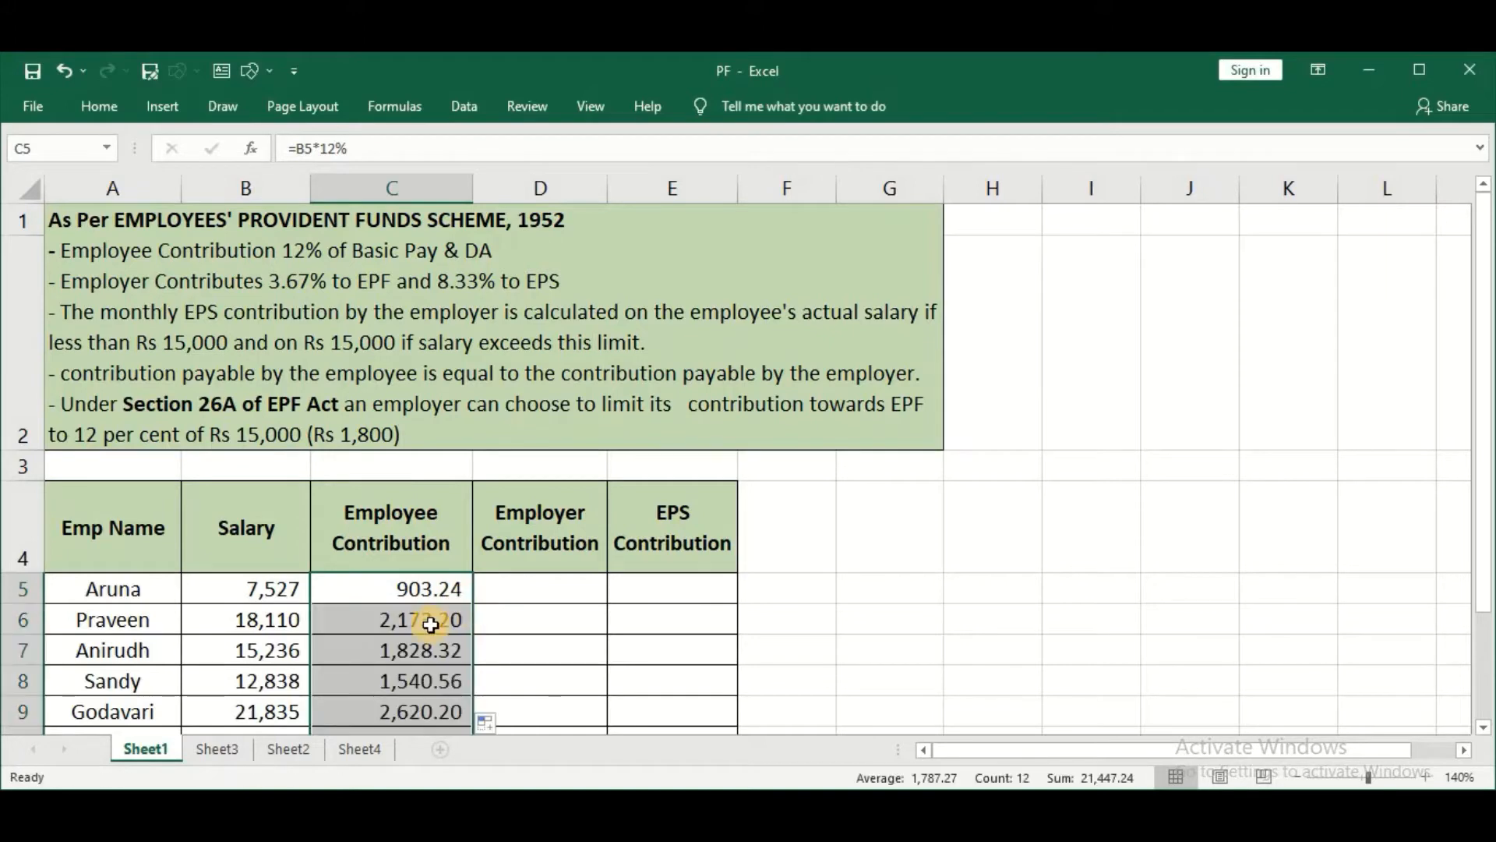
pyautogui.scroll(-1, 431, 625)
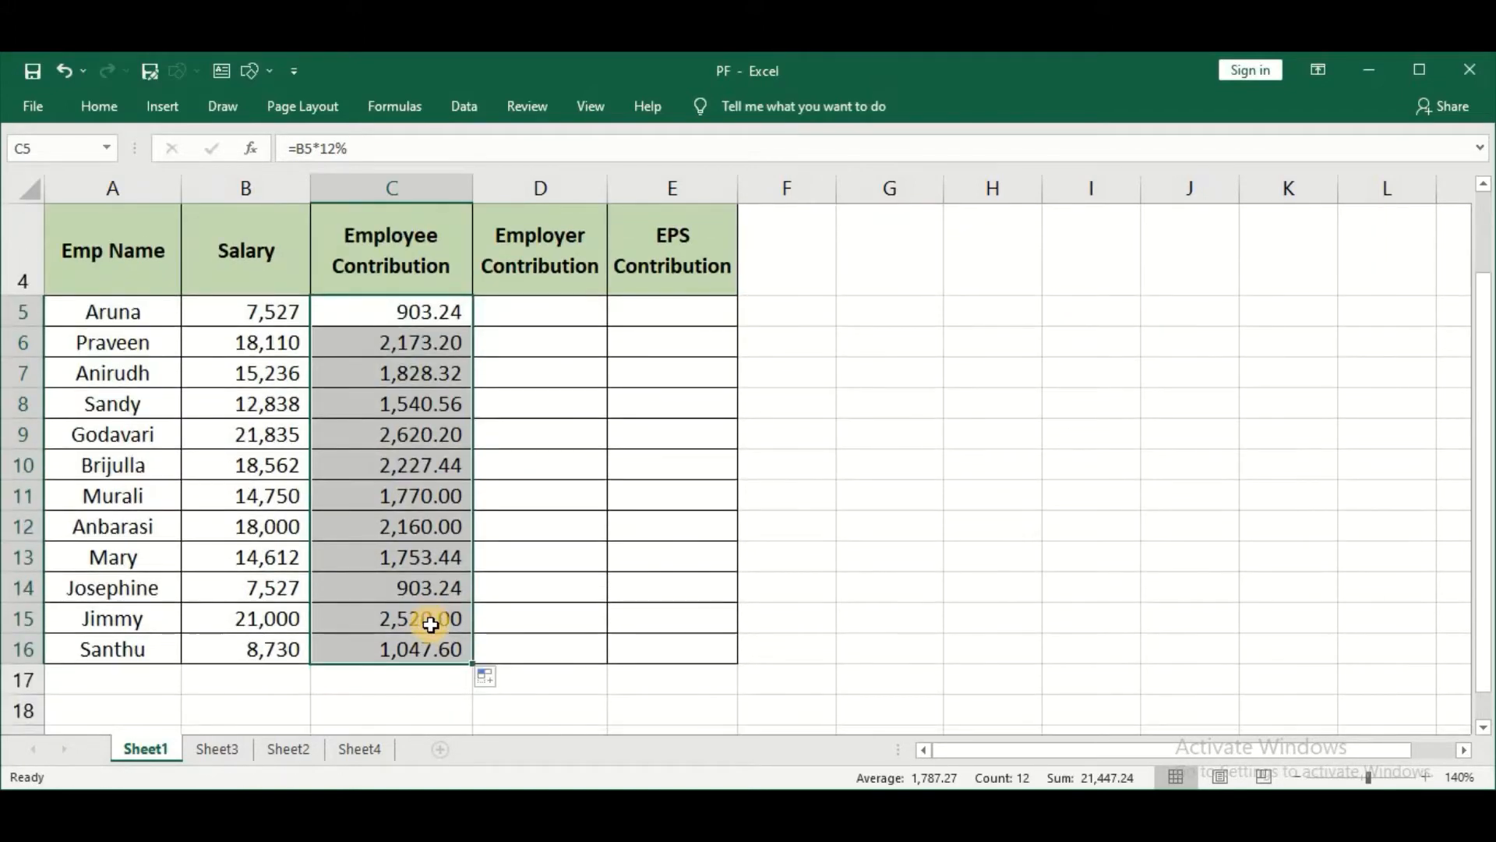
pyautogui.scroll(1, 430, 624)
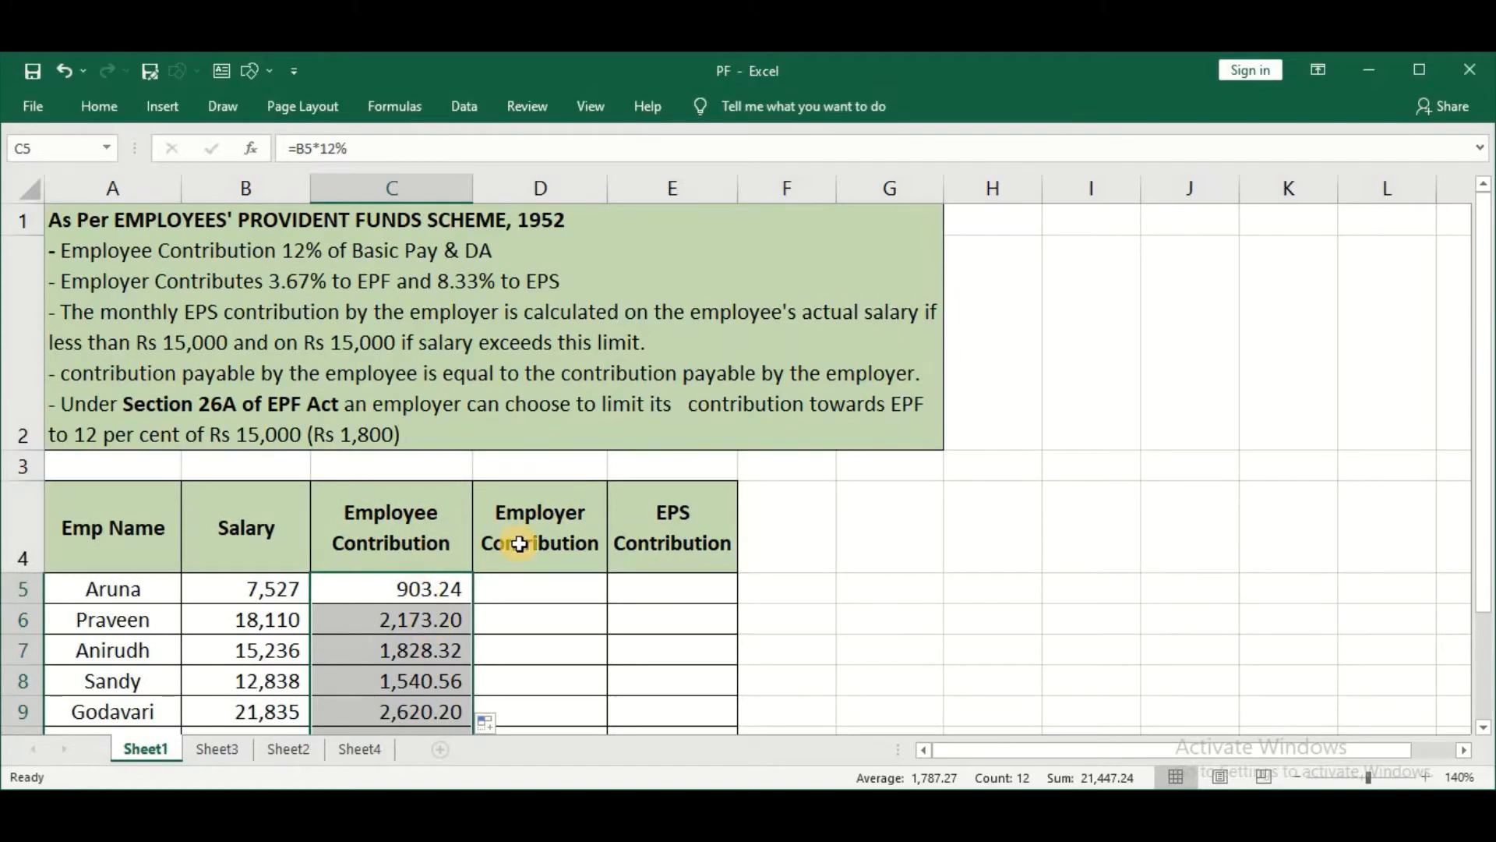
# Enter =B5*3.67% in D5 for the Employer Contribution and fill the formula down to the last employee row
pyautogui.click(526, 583)
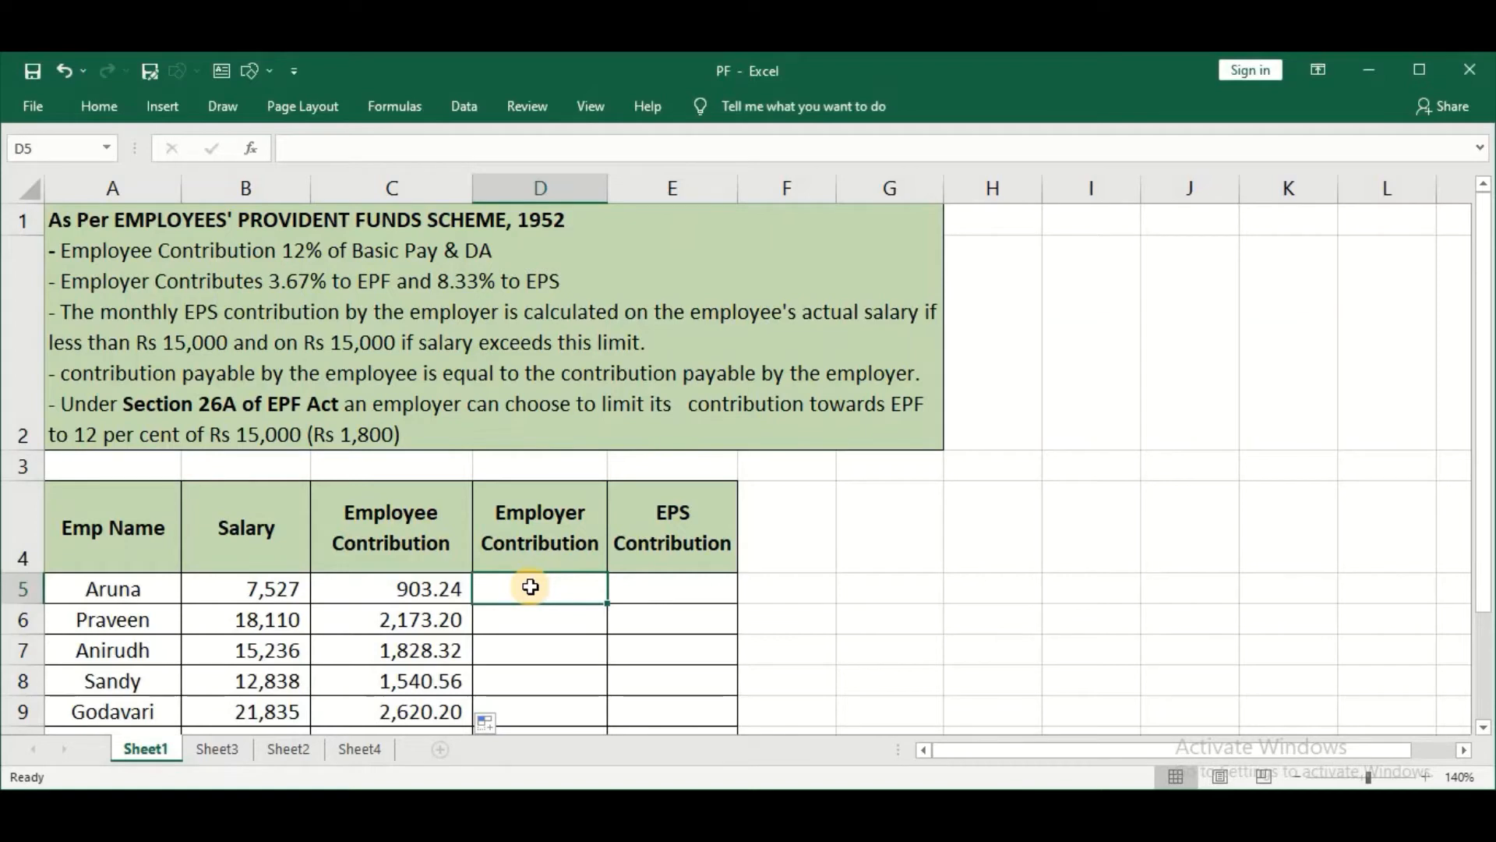
pyautogui.write('=')
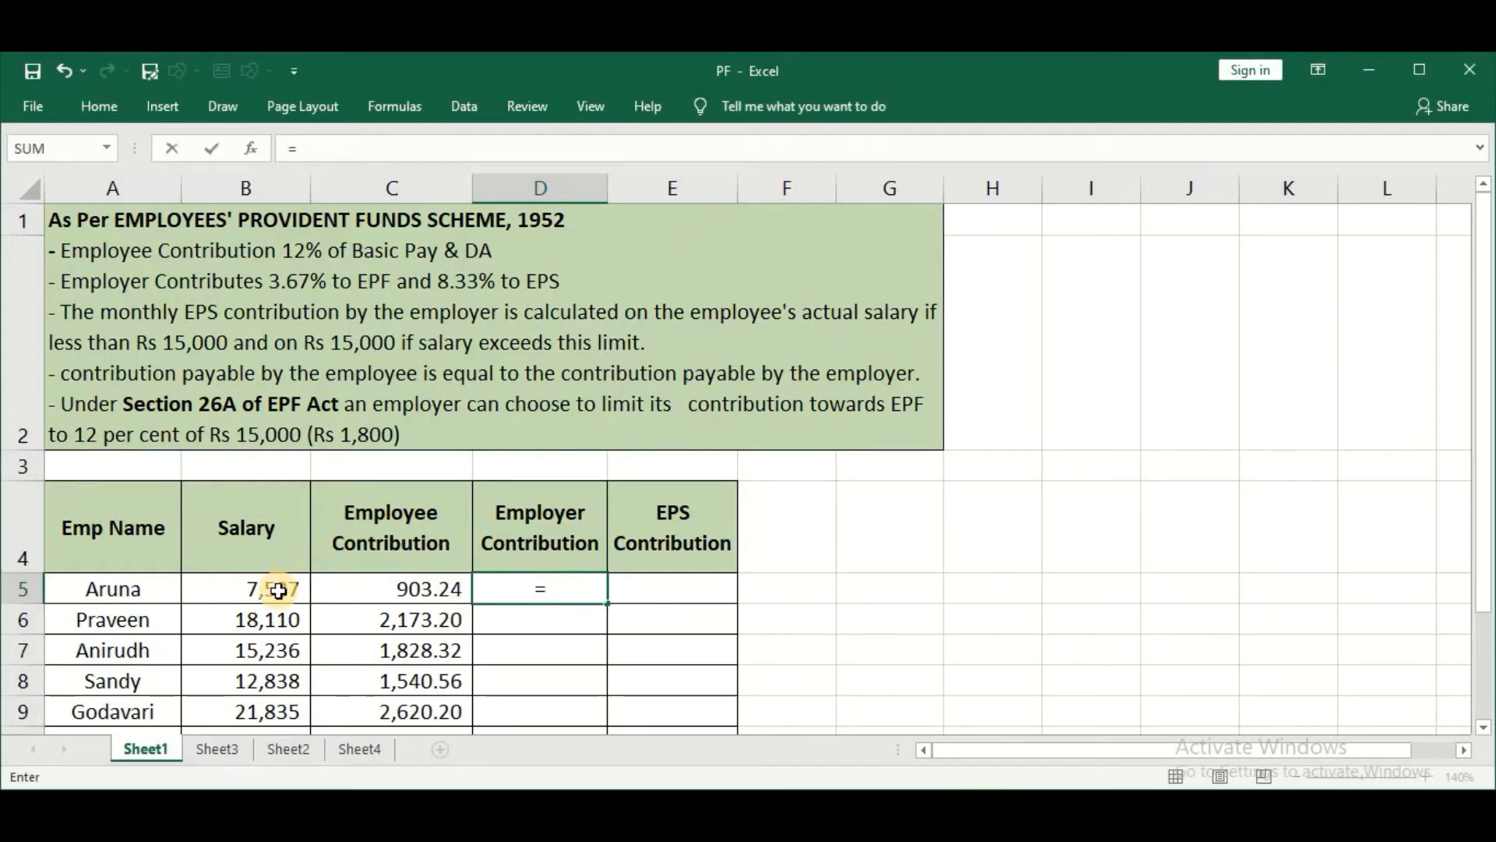
pyautogui.click(278, 590)
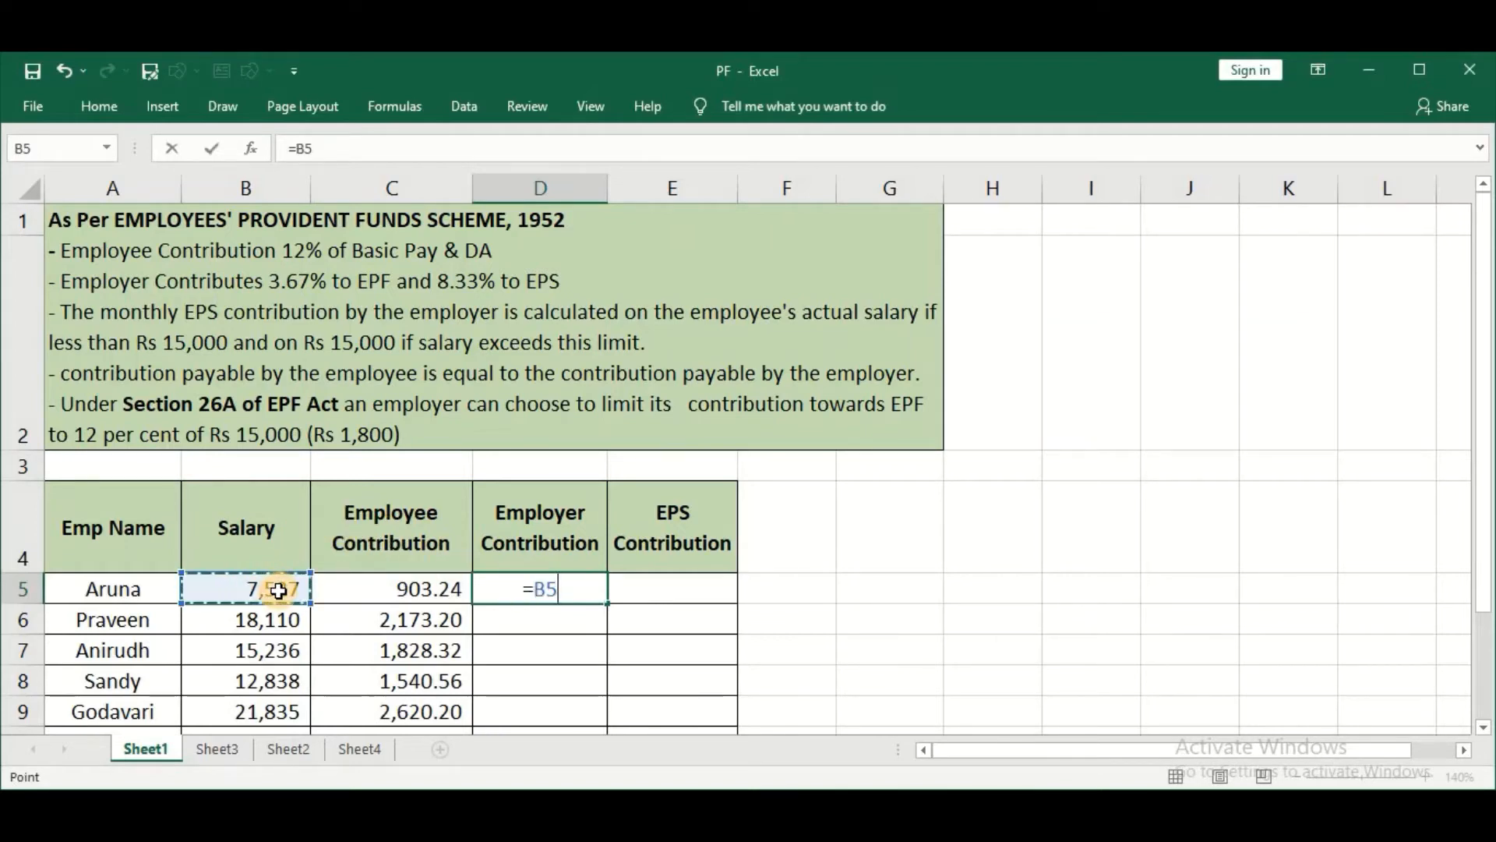
pyautogui.write('*3.6')
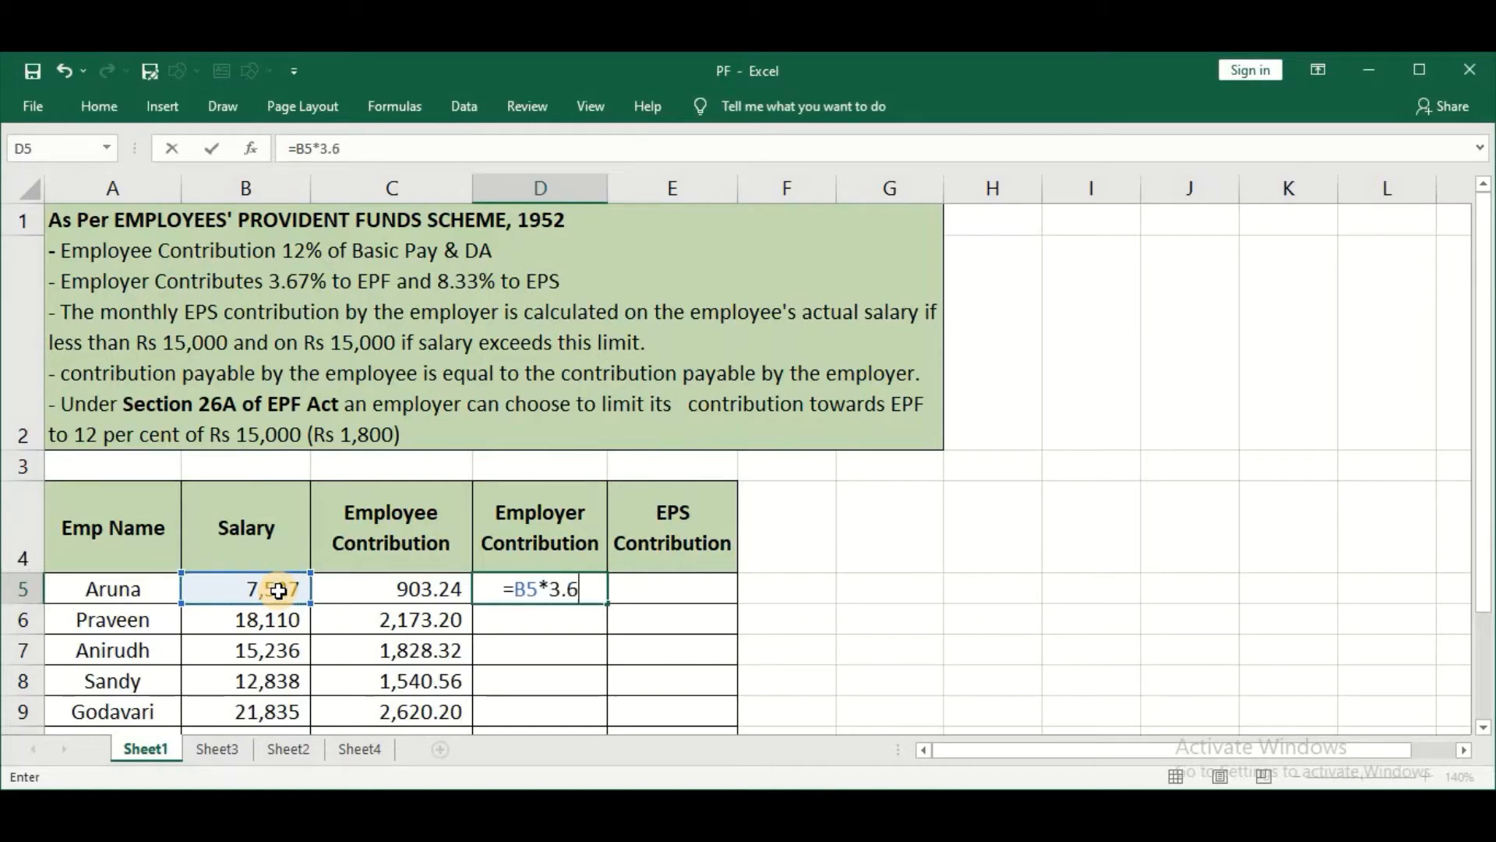
pyautogui.write('7%')
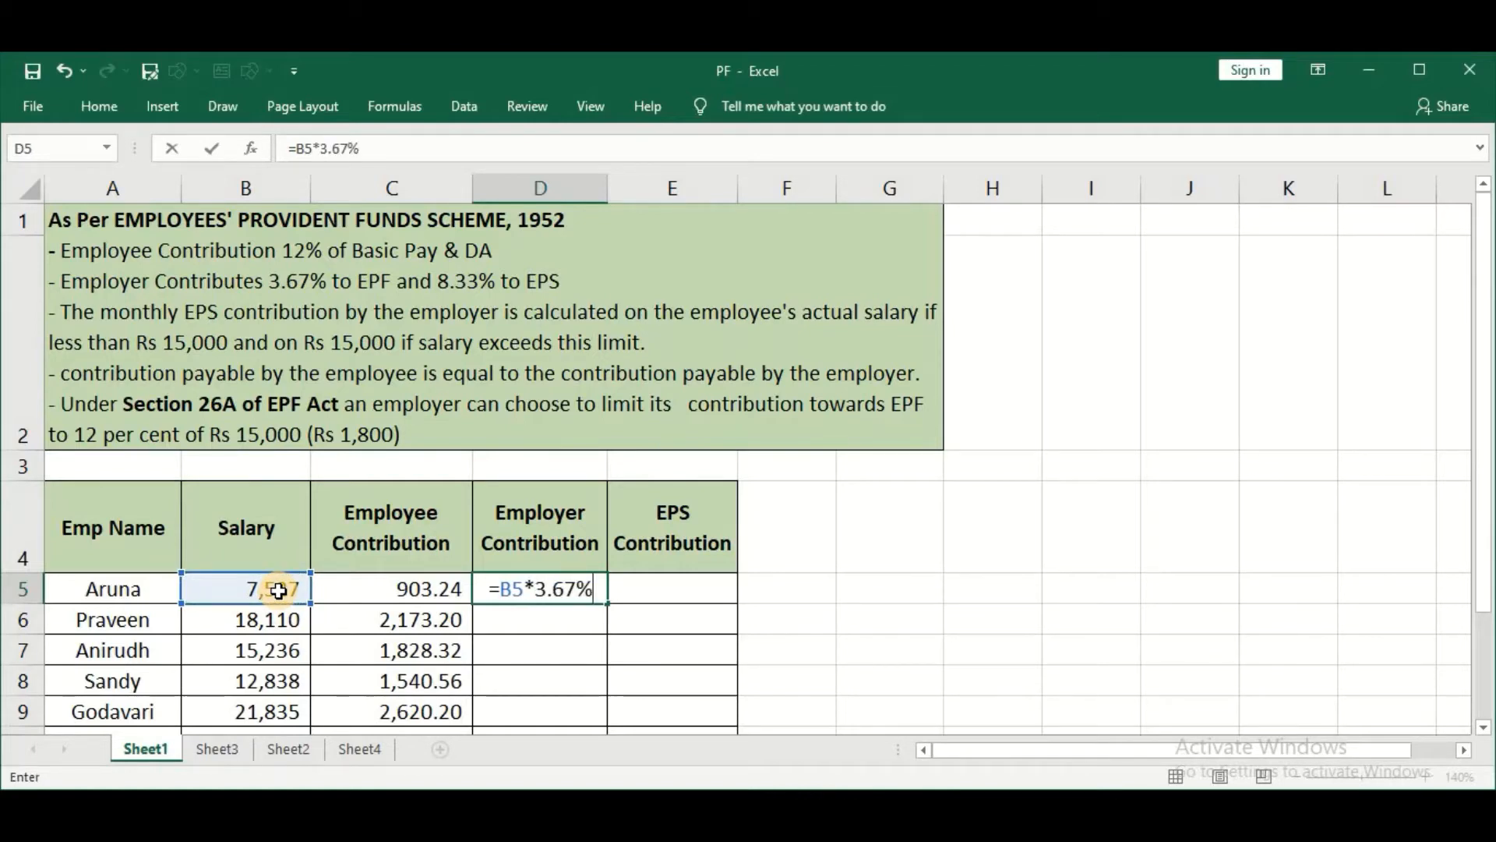
pyautogui.press('Return')
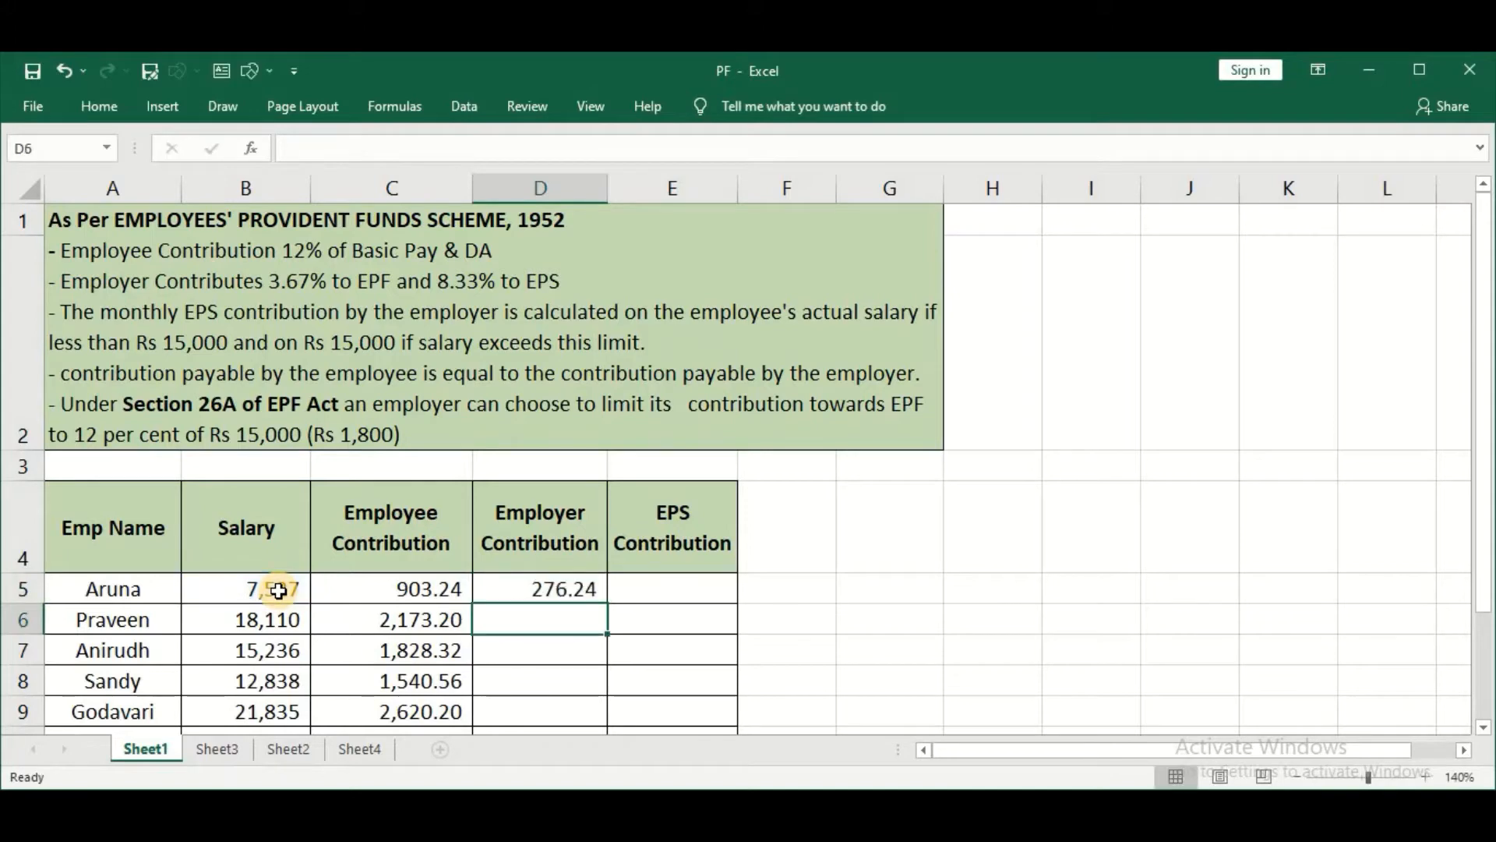
pyautogui.click(565, 597)
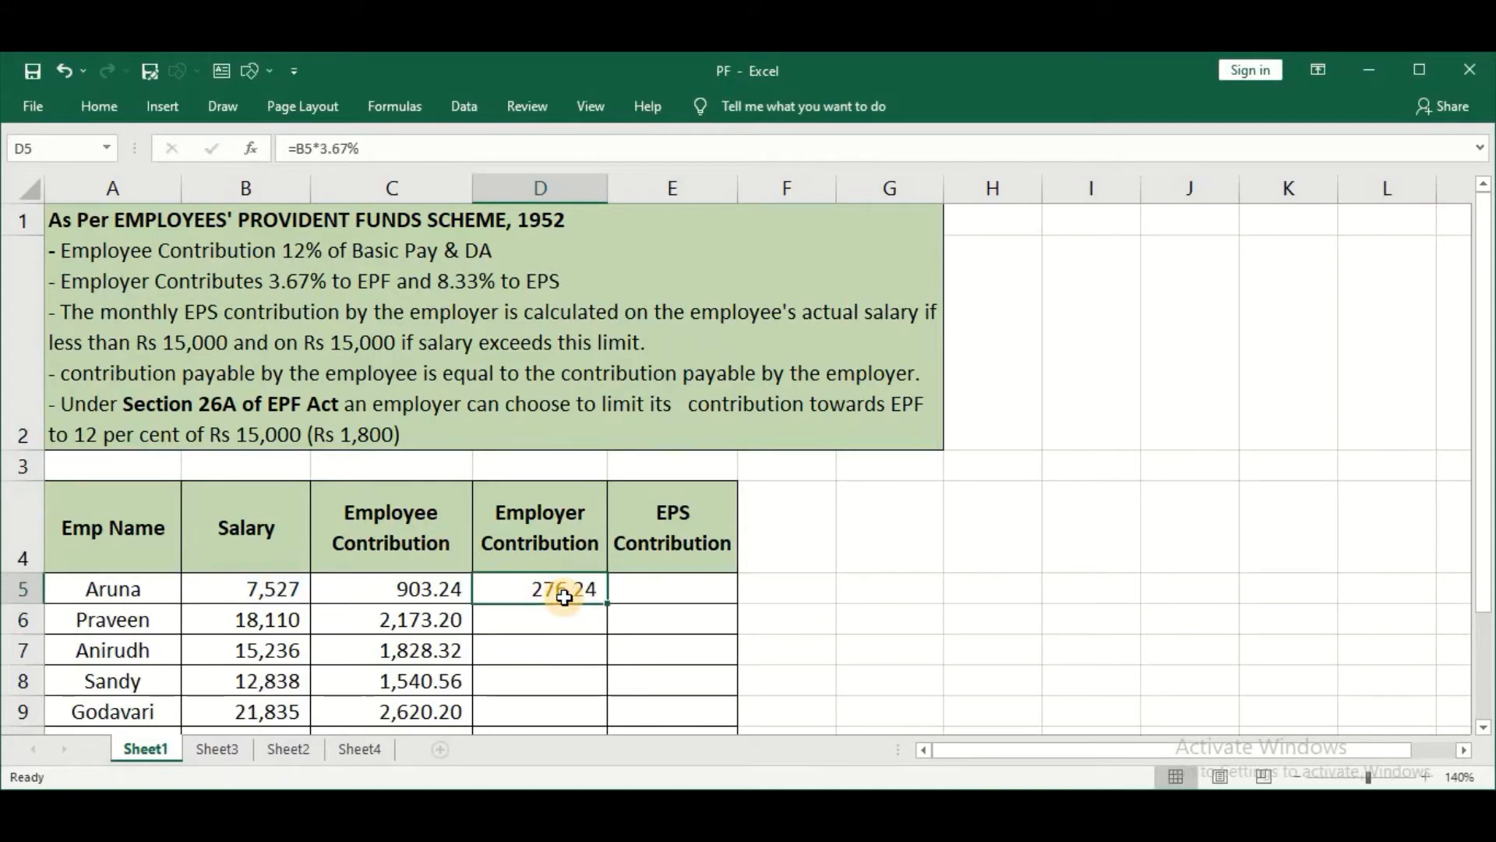
pyautogui.doubleClick(609, 607)
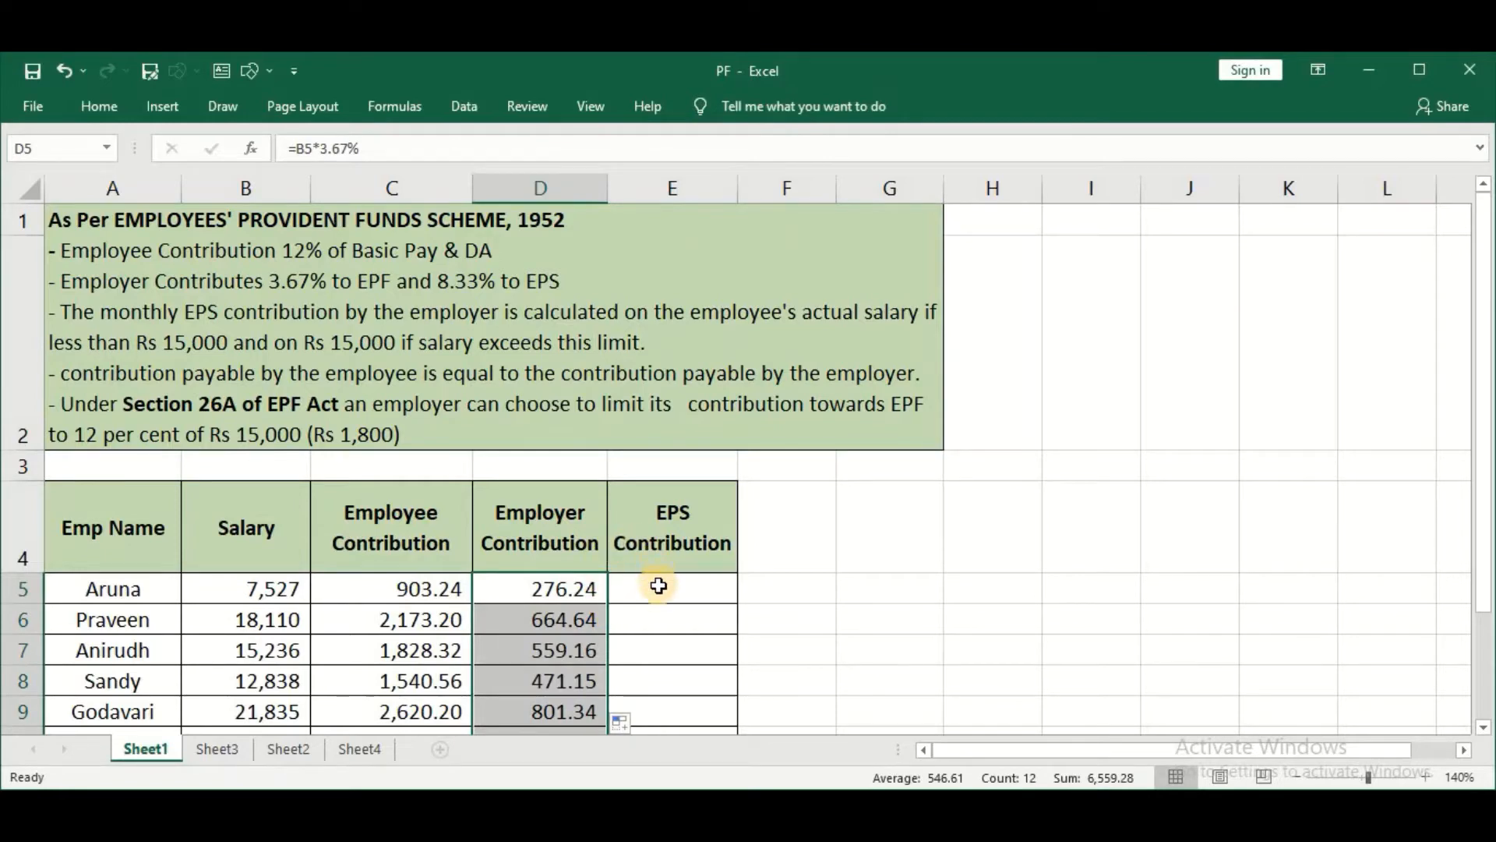
# Start an IF formula in E5 under EPS Contribution with the logical test B5<=15000
pyautogui.click(659, 587)
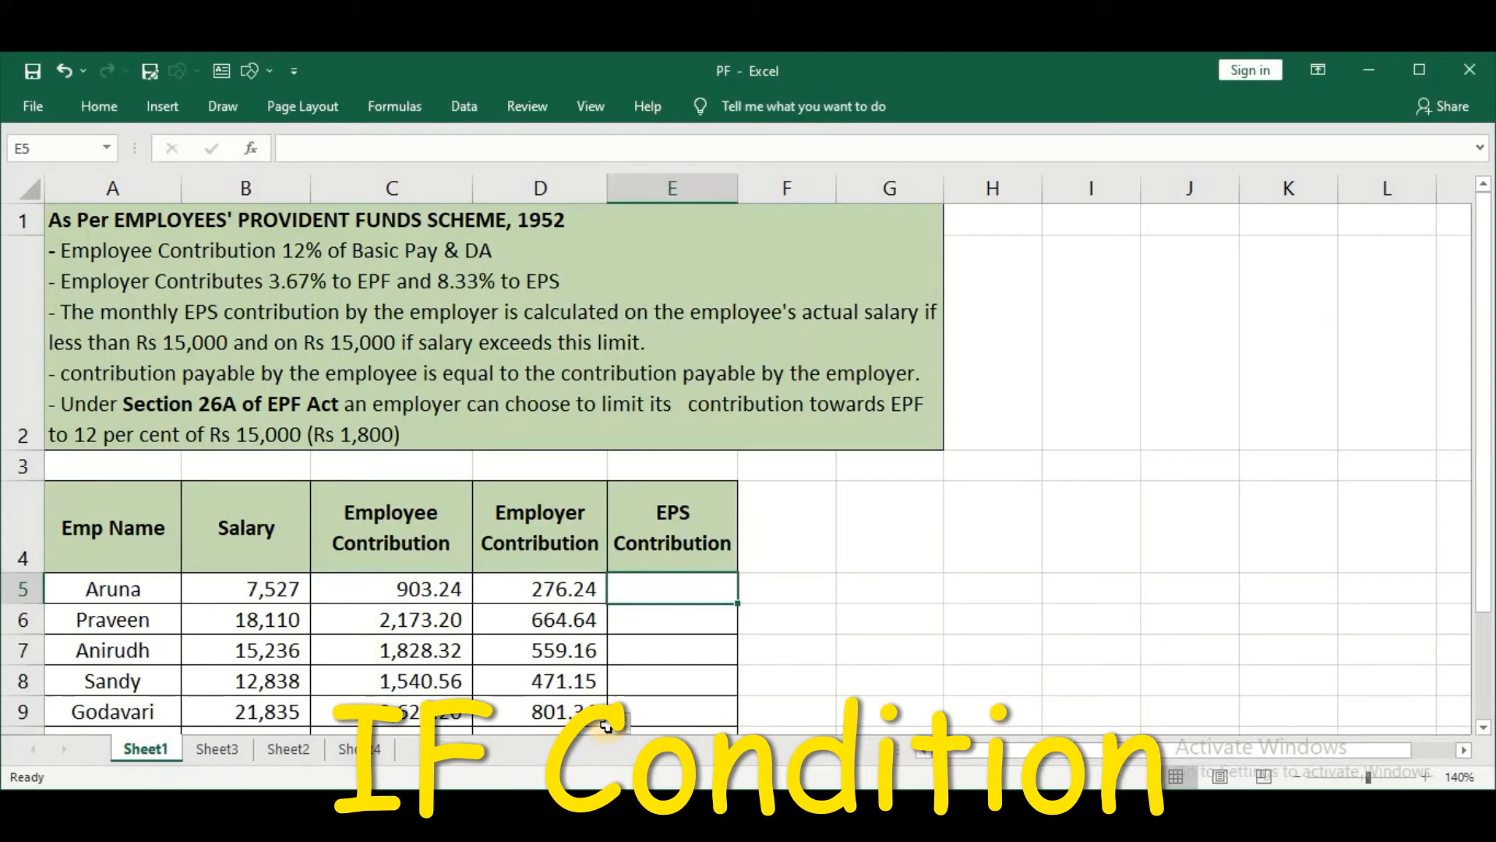
pyautogui.write('==')
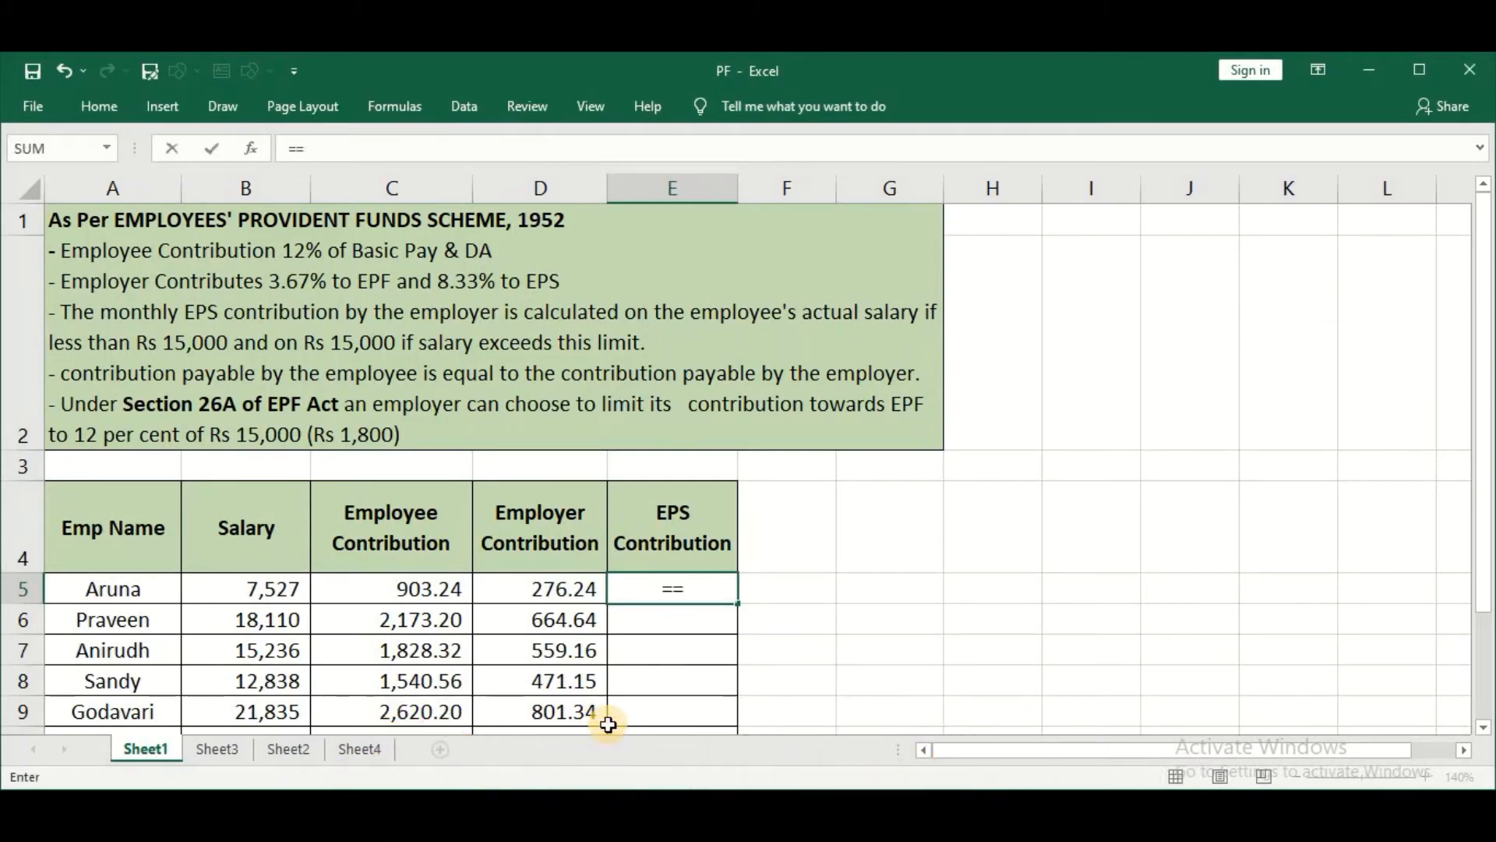
pyautogui.press('BackSpace')
pyautogui.write('if')
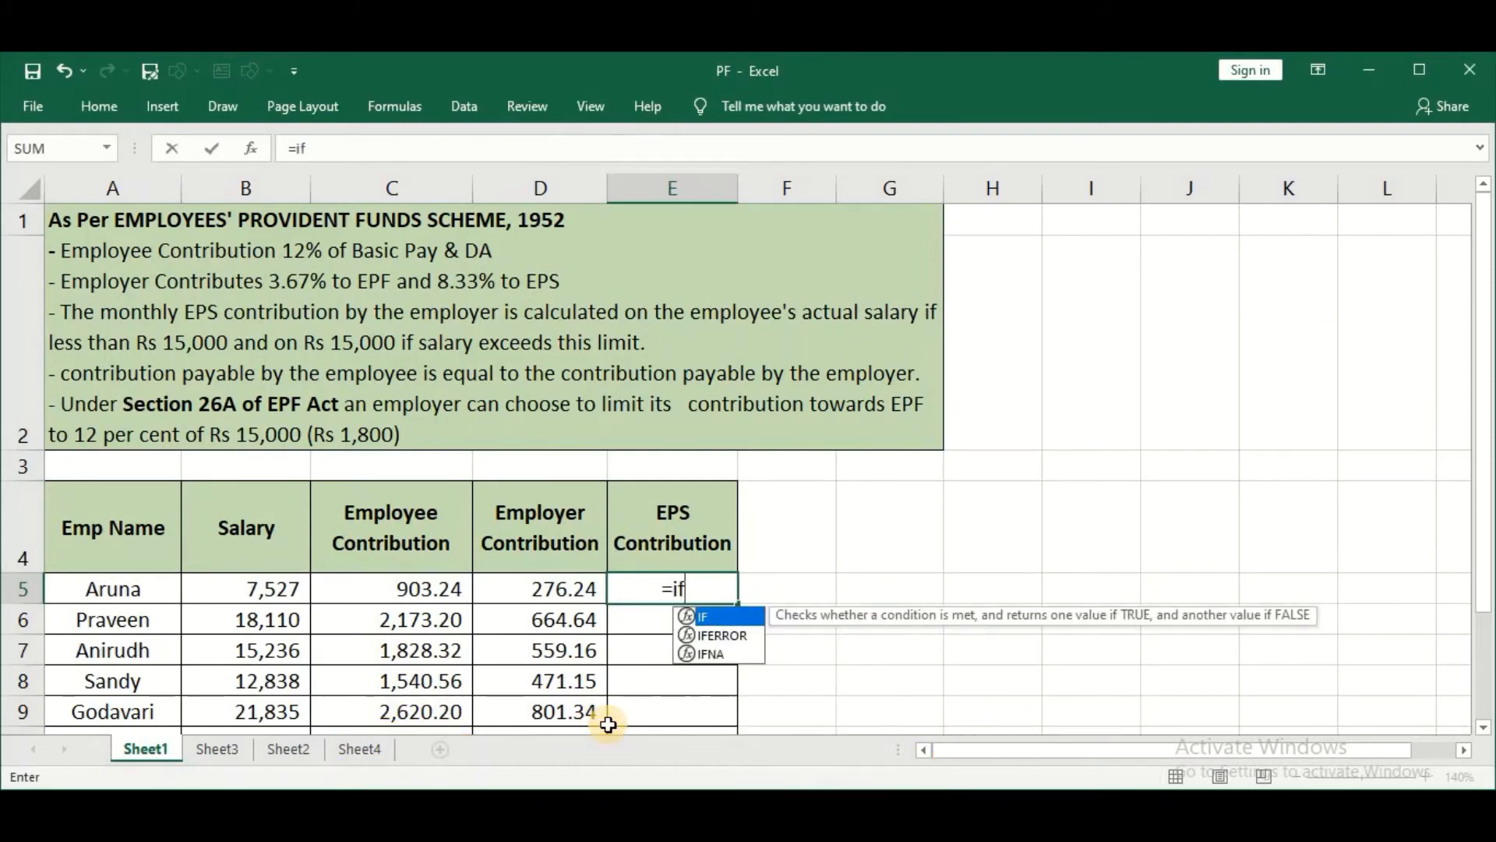
pyautogui.press('Tab')
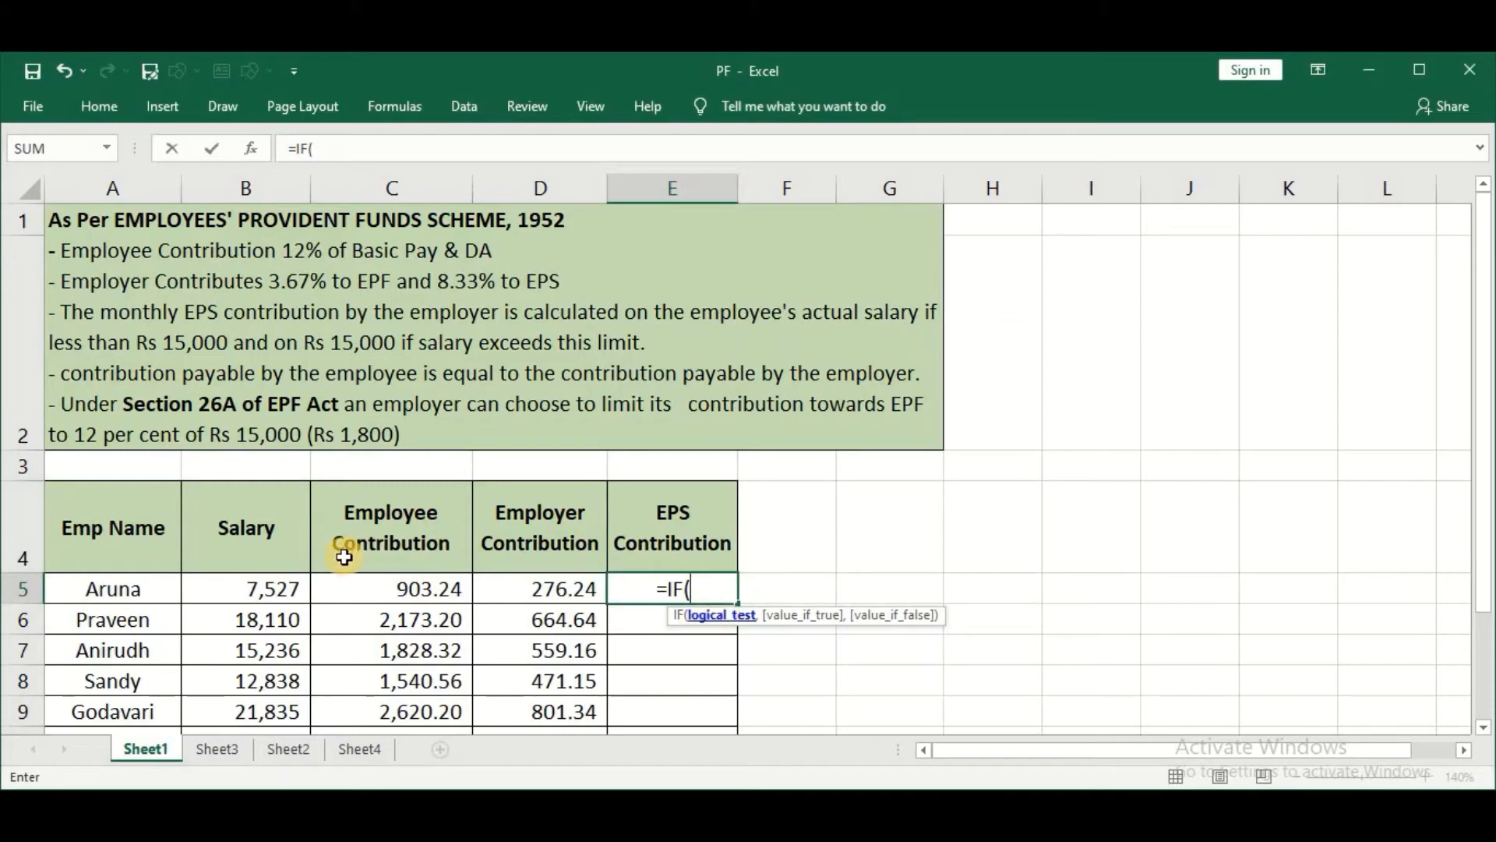
pyautogui.click(289, 589)
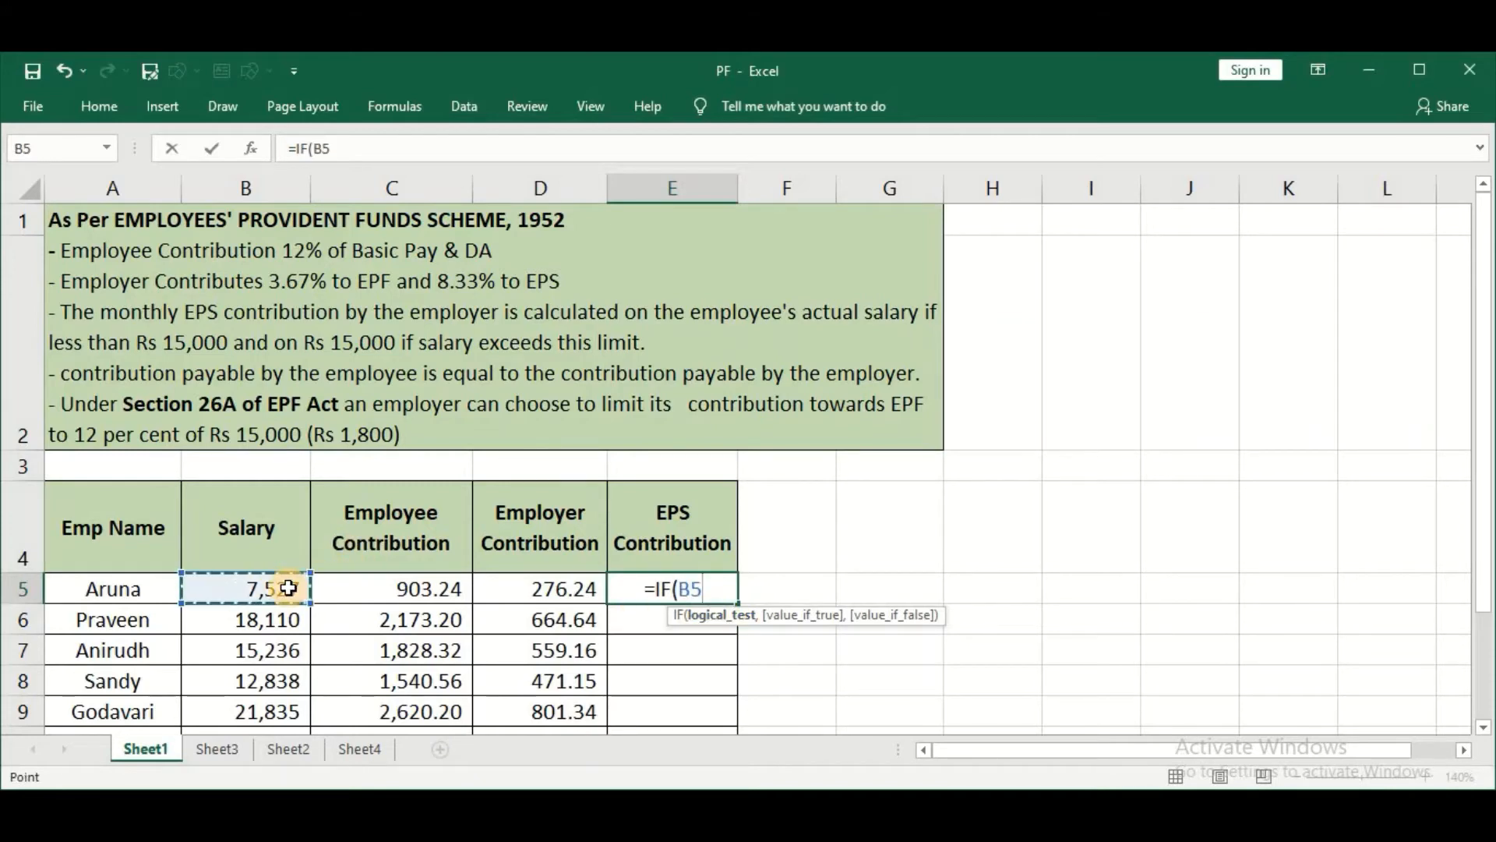
pyautogui.write('<')
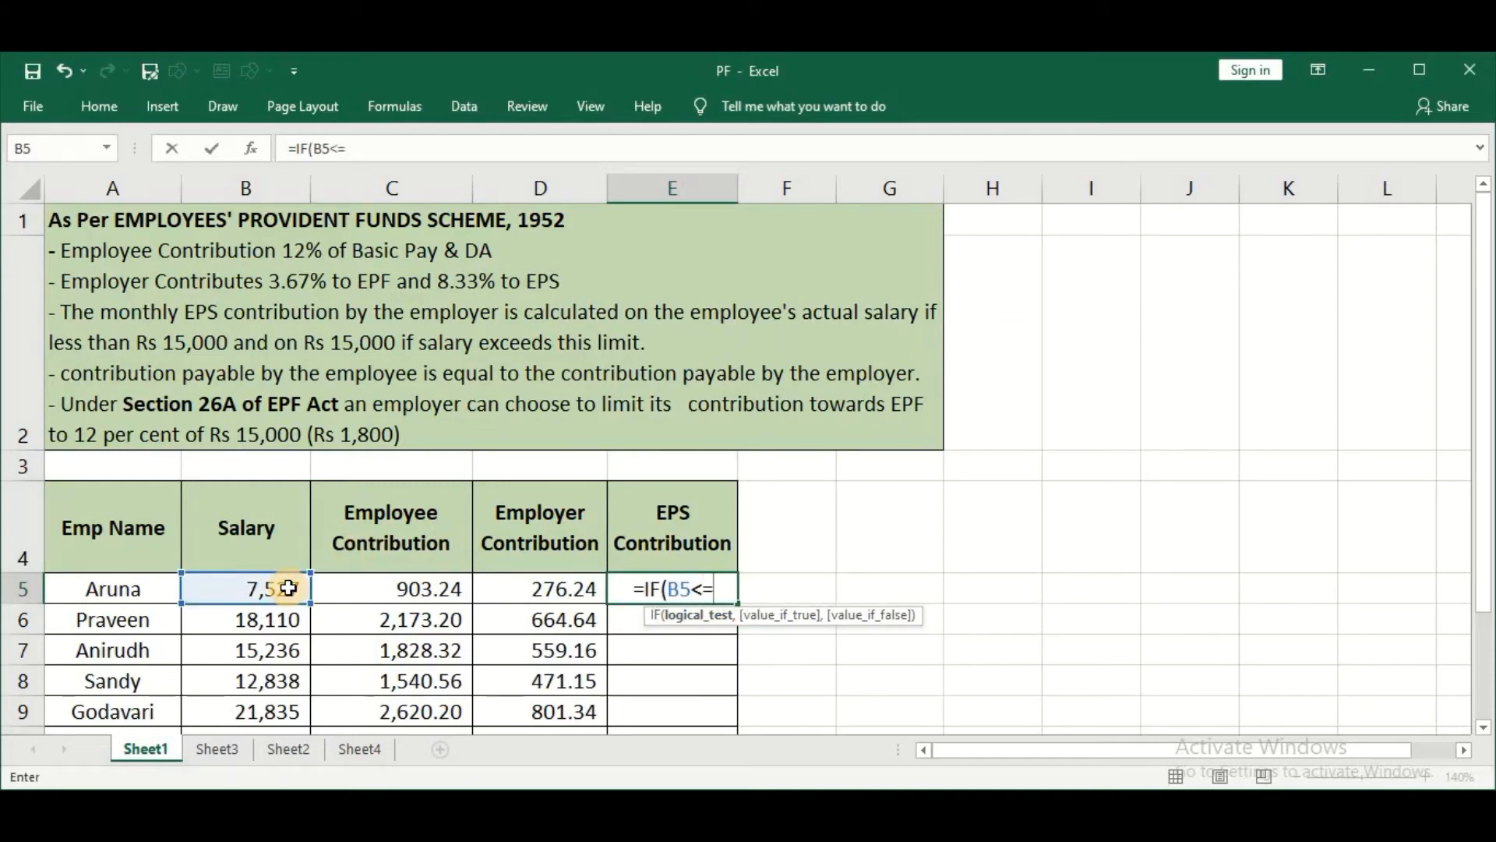
pyautogui.write('=15000')
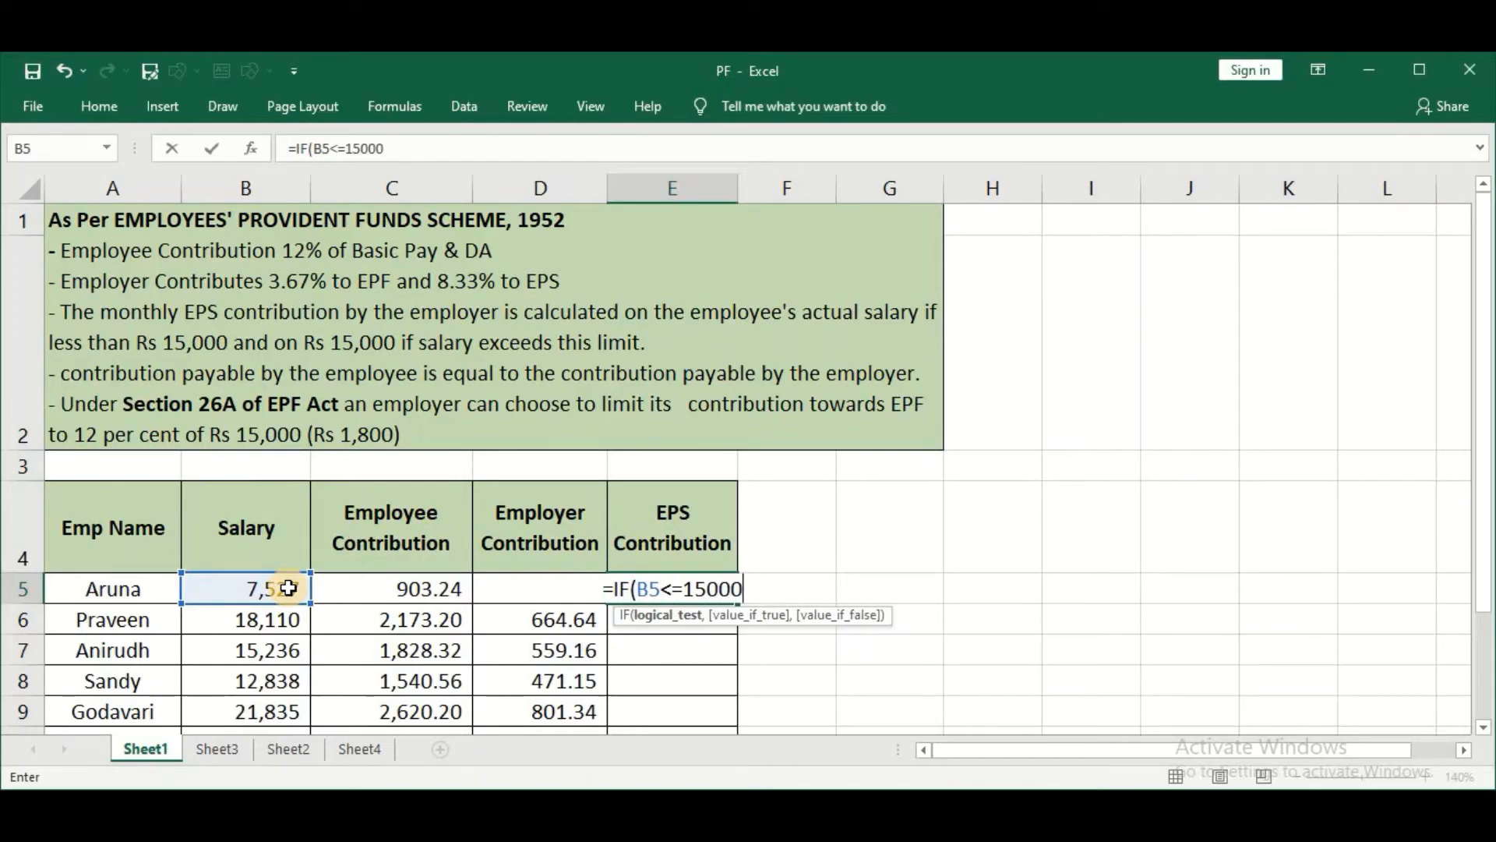
pyautogui.write(',')
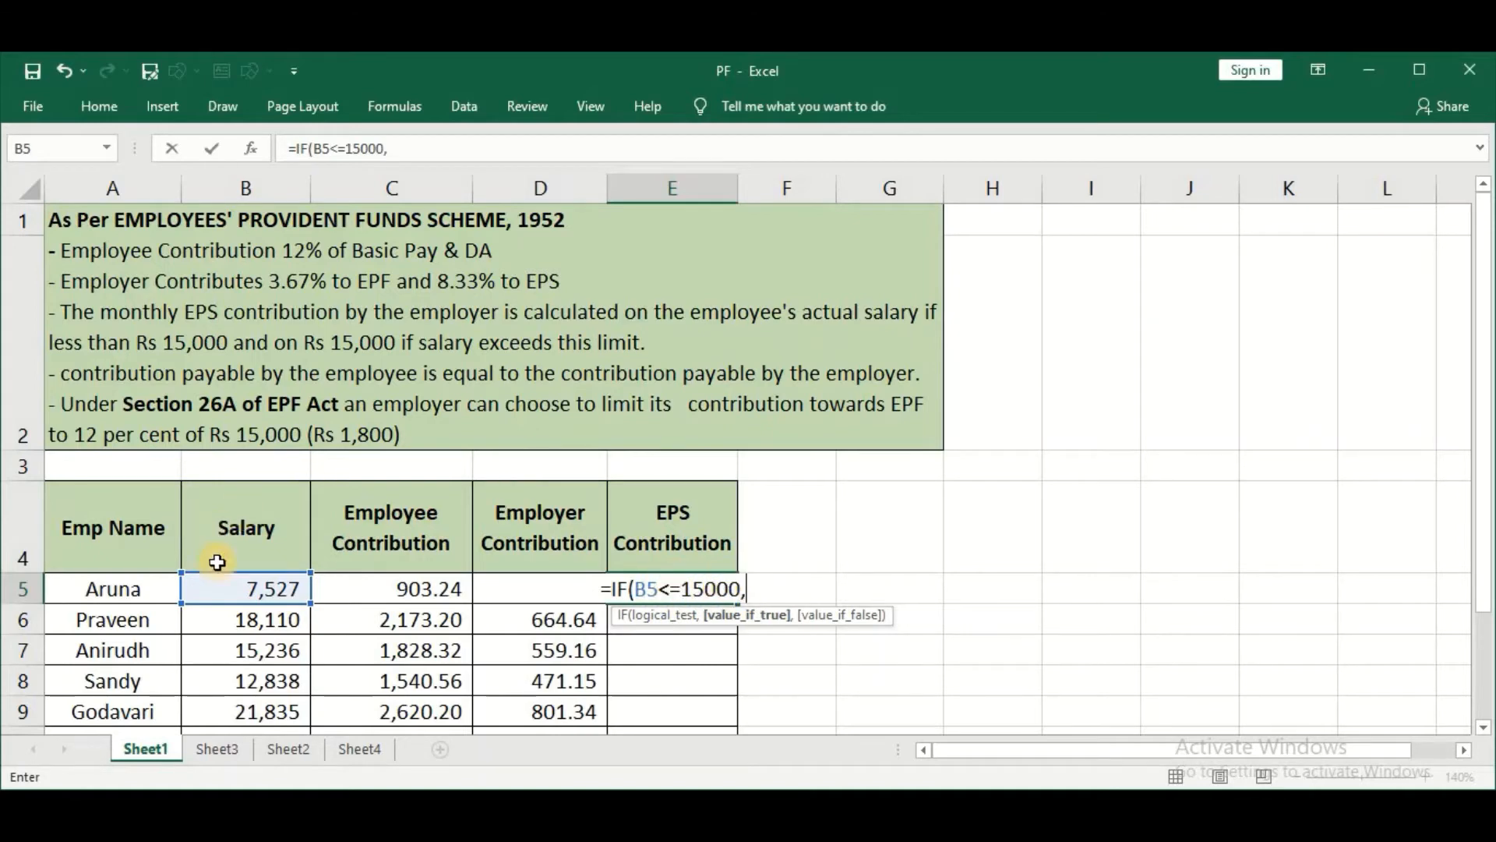
# Complete the E5 IF formula with B5*8.33% as the true value and 15000*8.33% as the false value
pyautogui.click(269, 591)
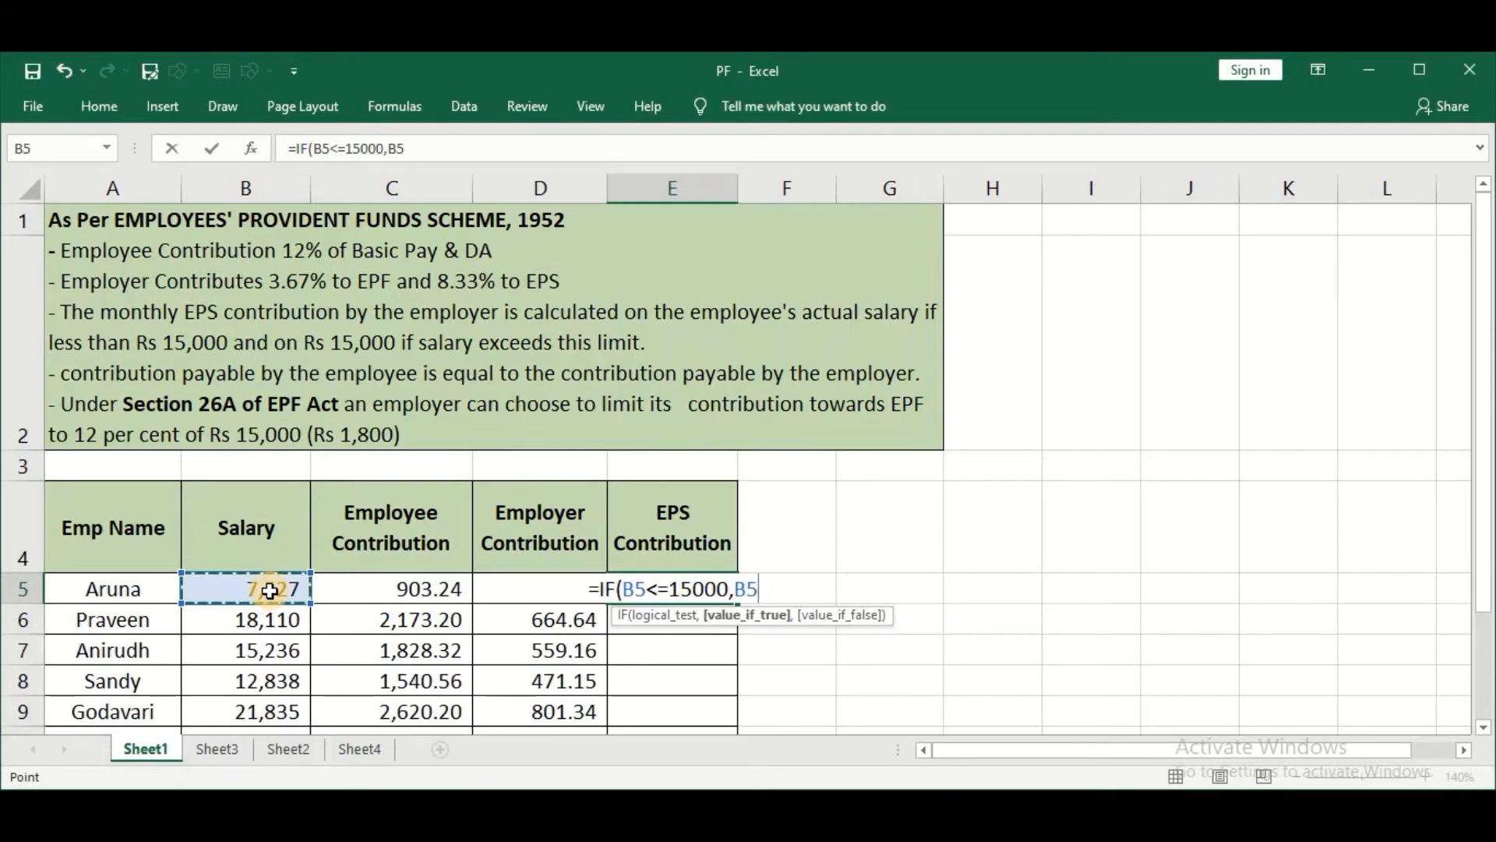
pyautogui.write('*8.3')
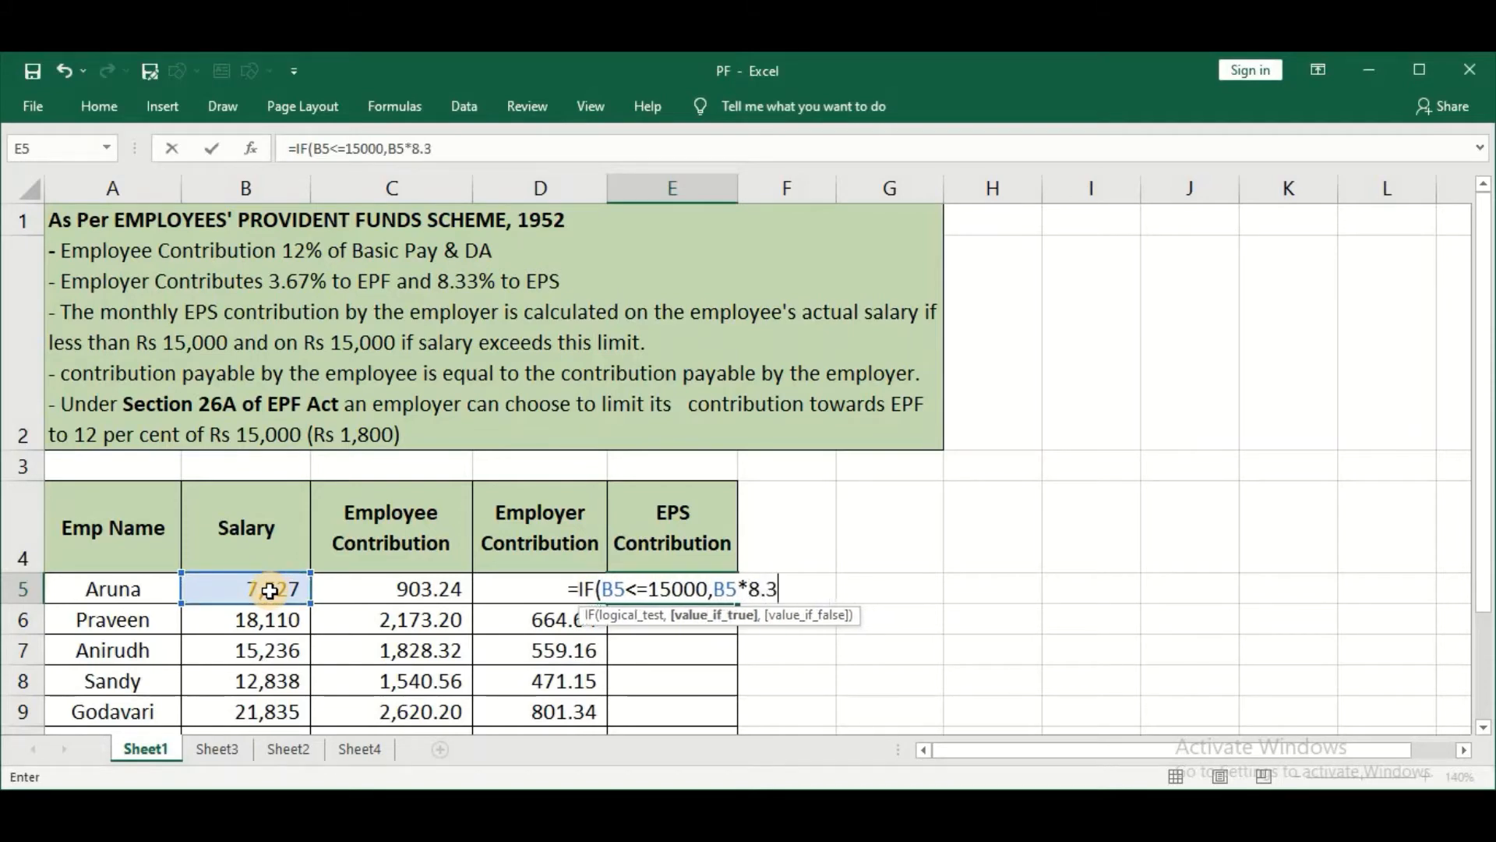
pyautogui.write('3%')
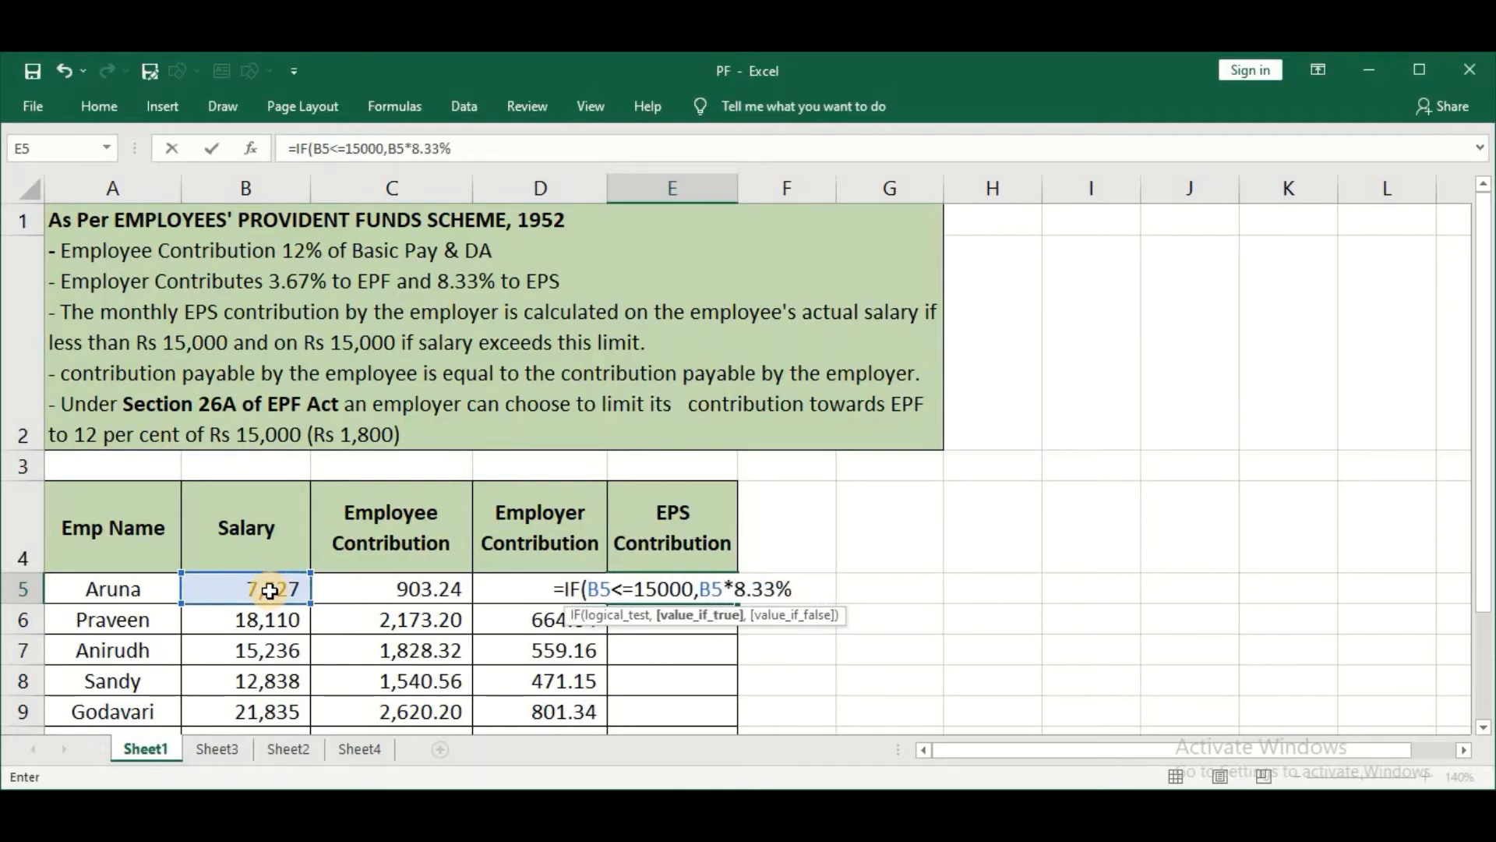
pyautogui.write(',')
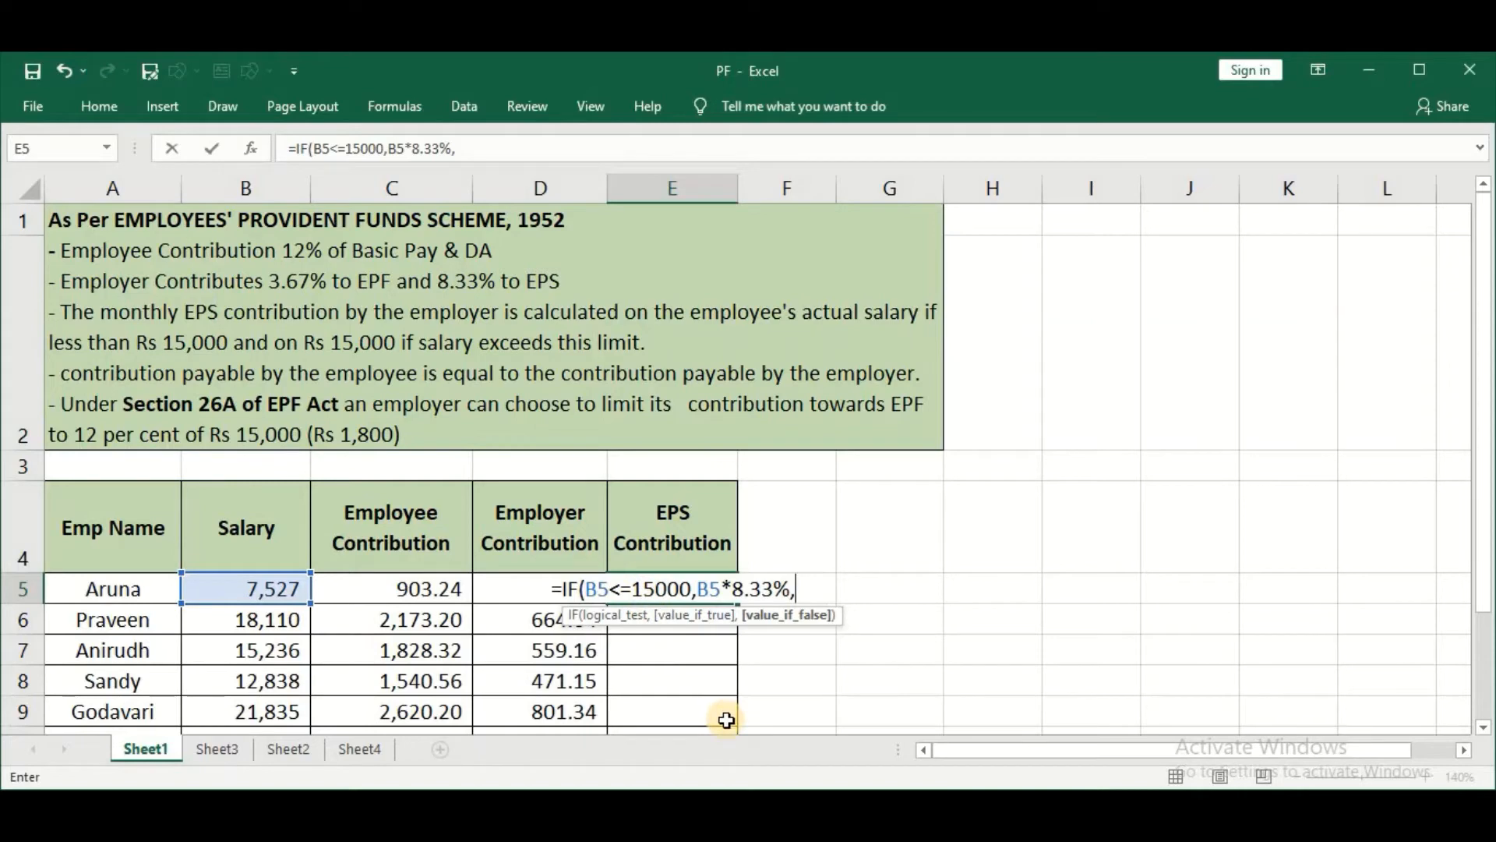
pyautogui.write('15000')
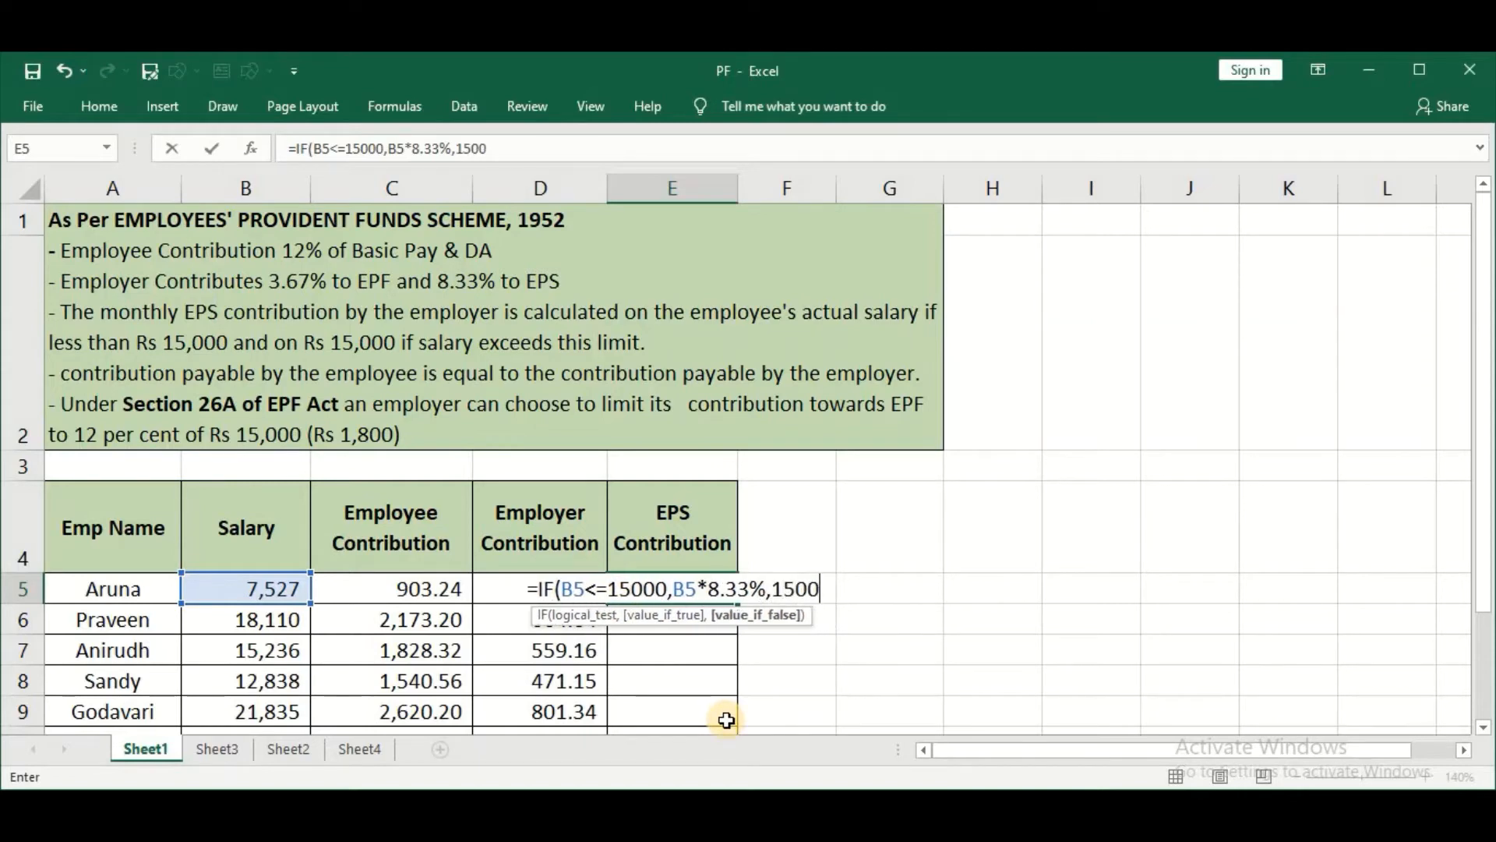
pyautogui.write('*8.3')
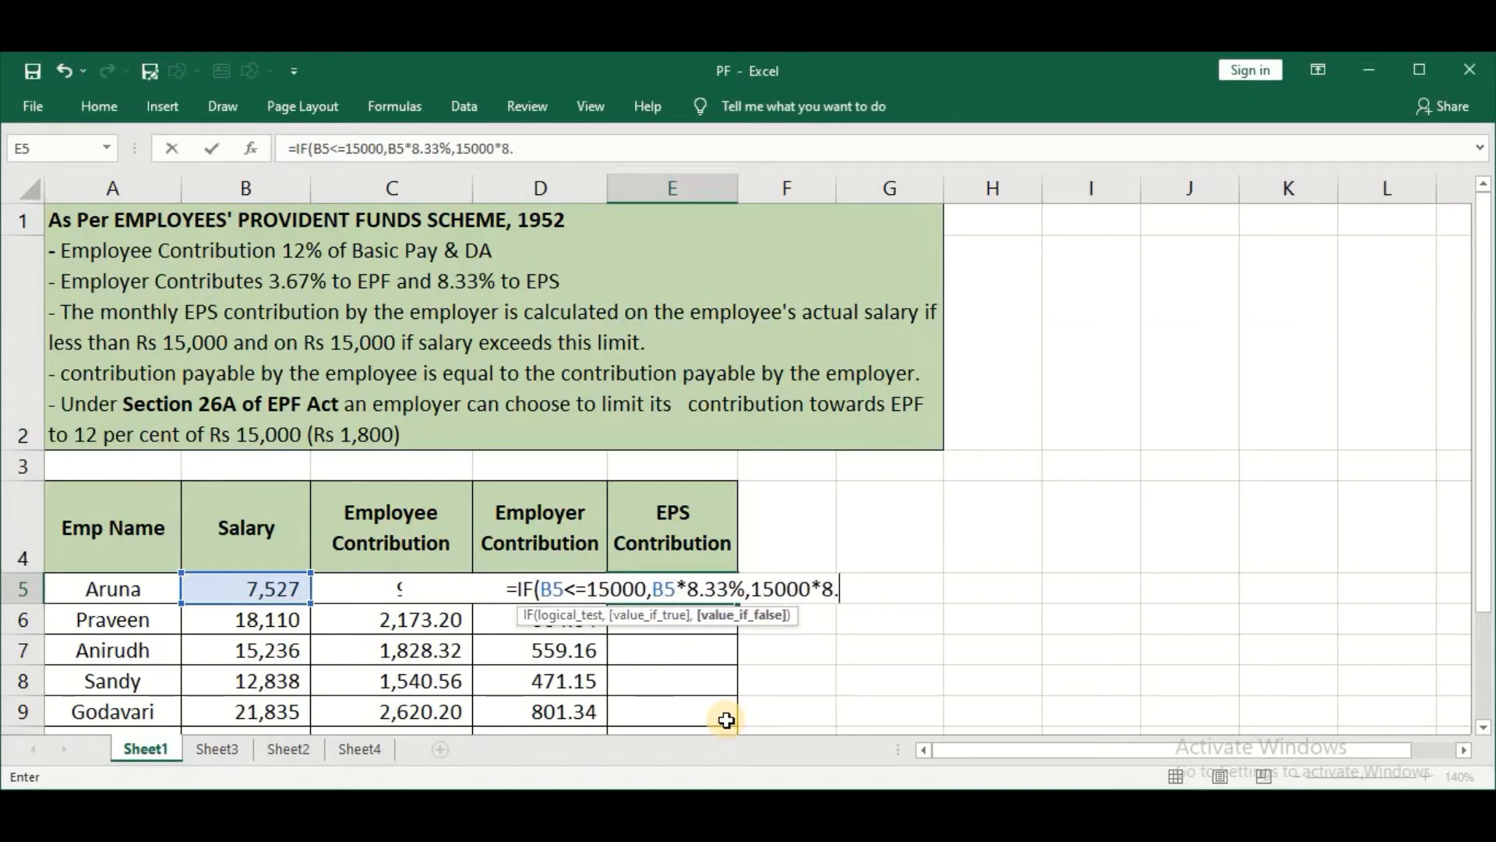
pyautogui.write('3%')
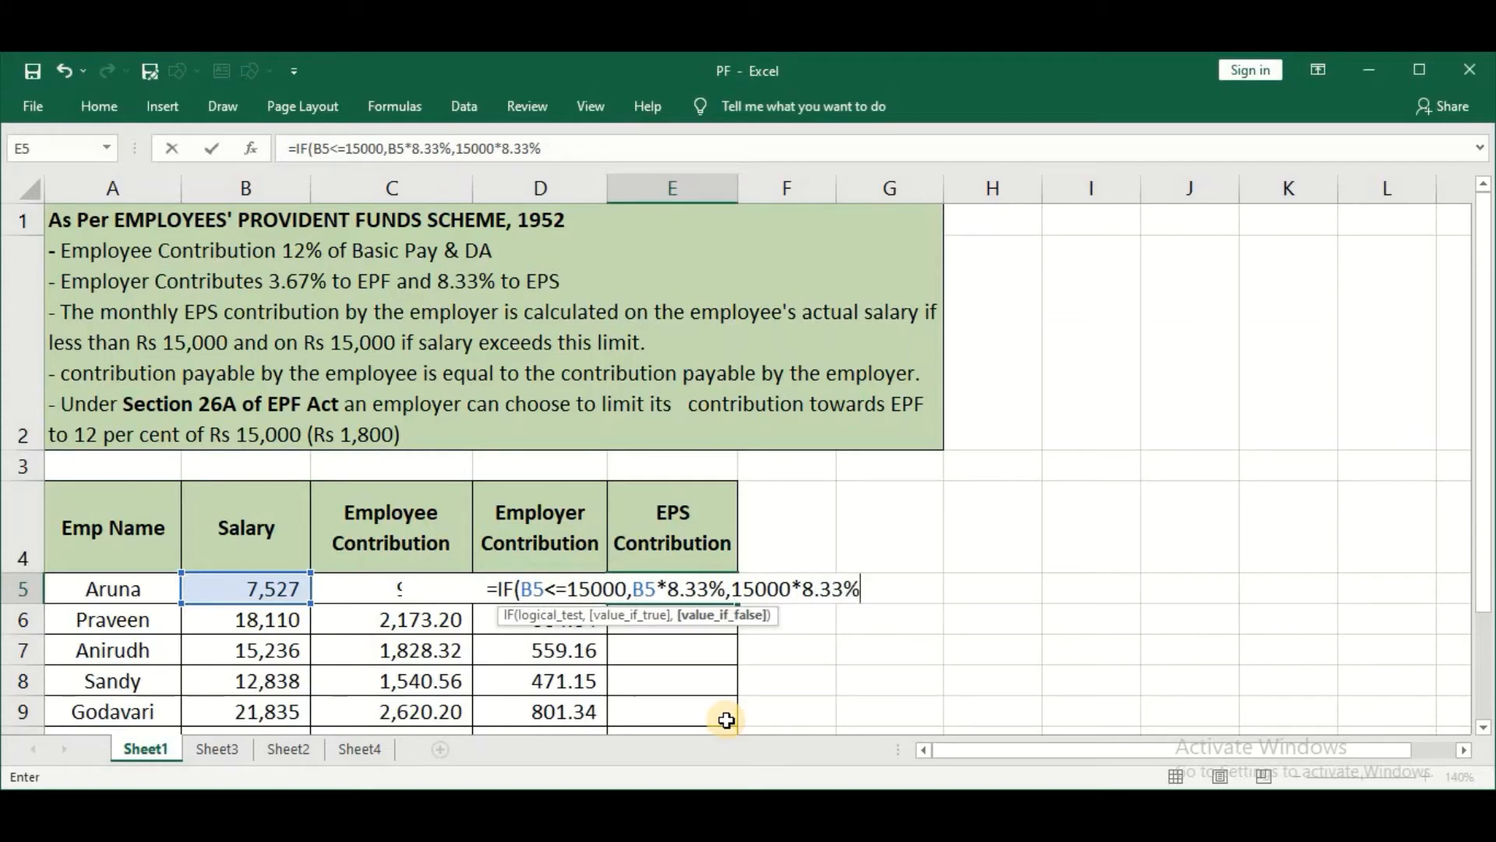
pyautogui.write(')')
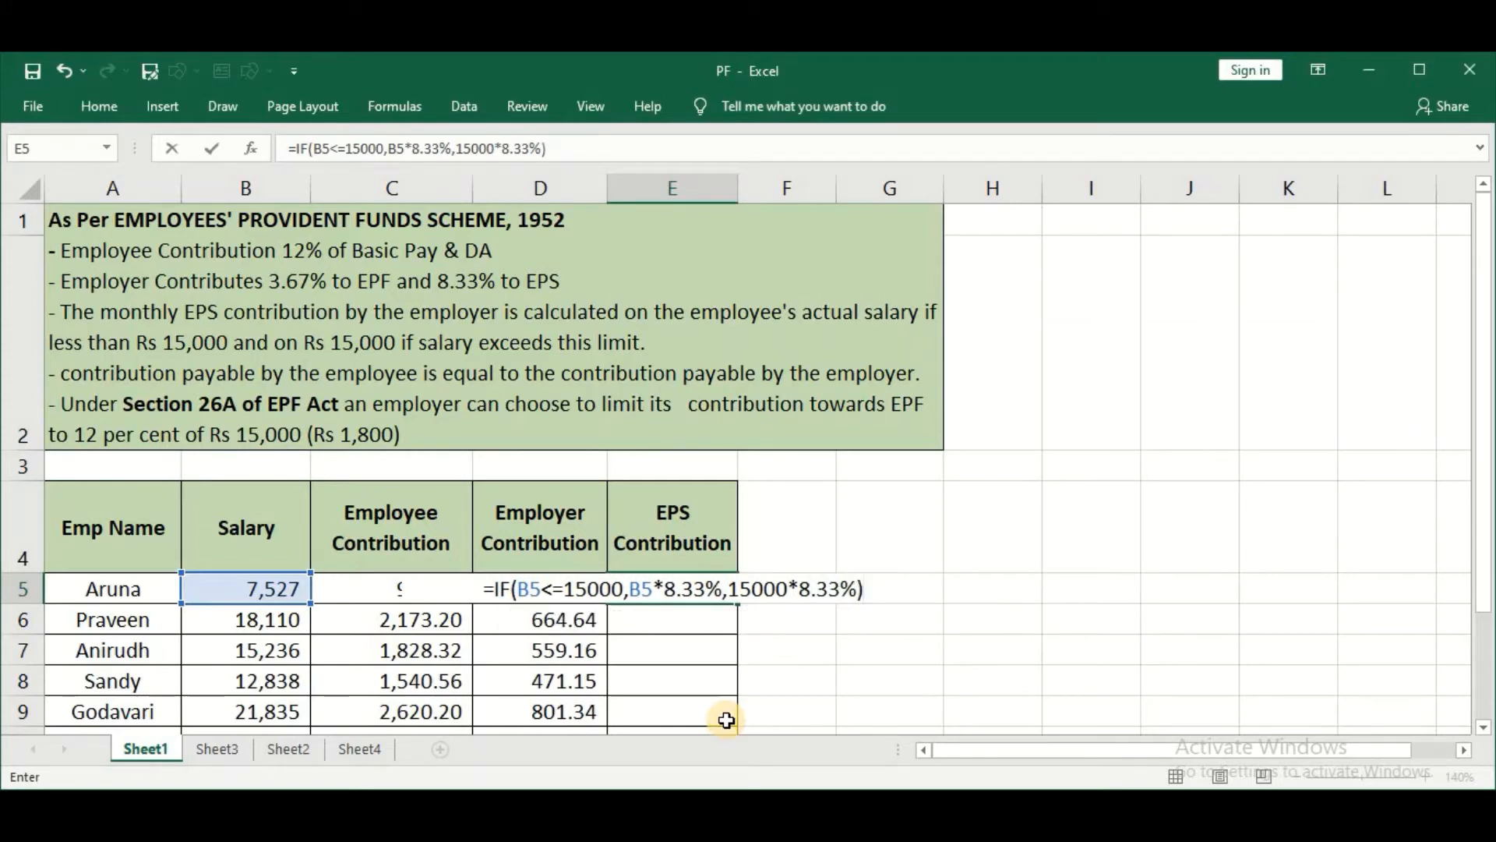
pyautogui.press('Return')
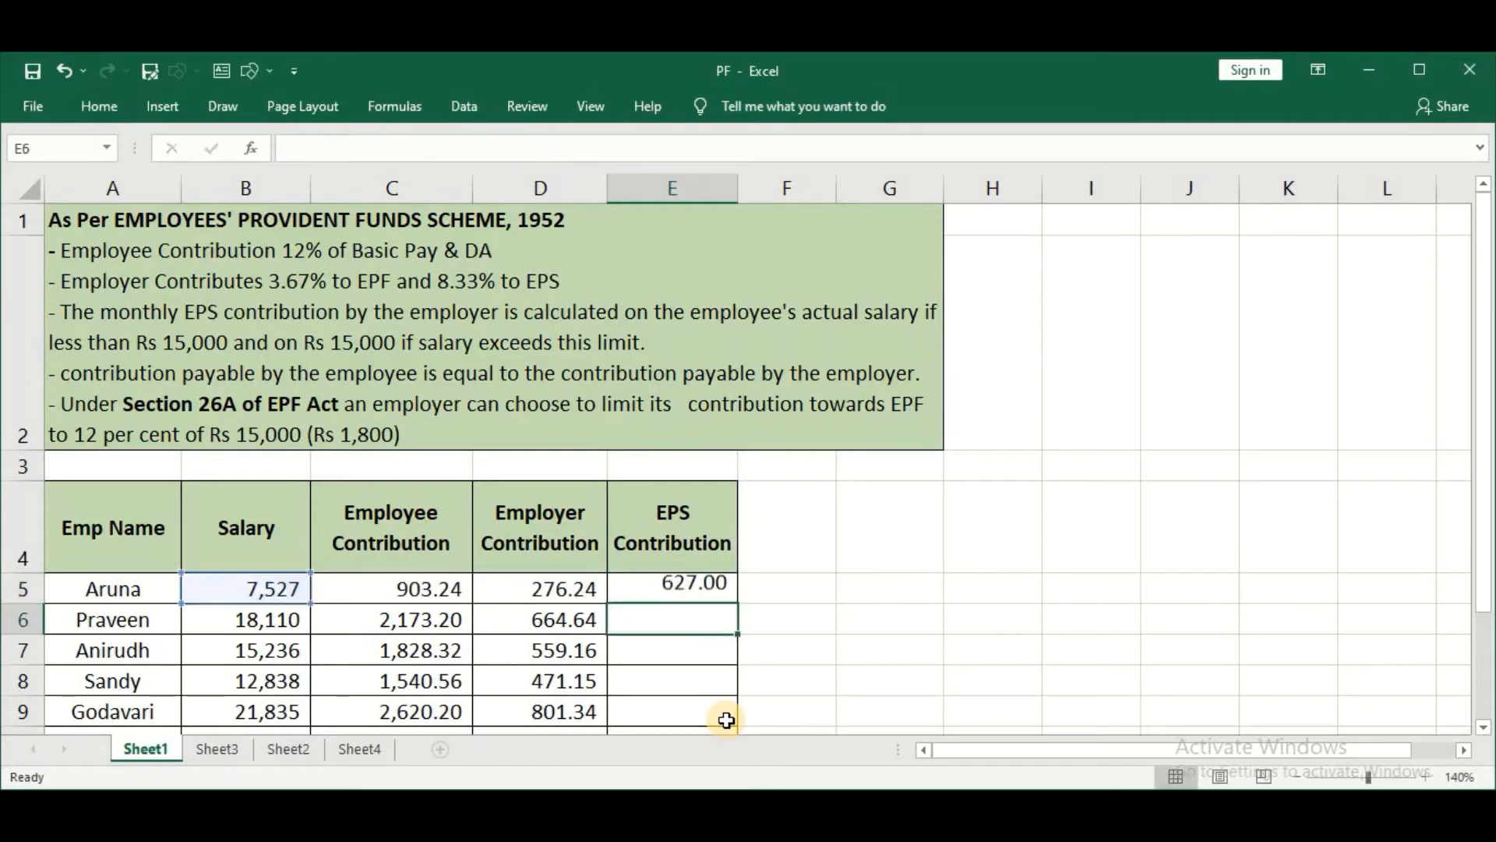
# Fill the EPS Contribution formula from E5 down to the last employee in row 16
pyautogui.click(693, 592)
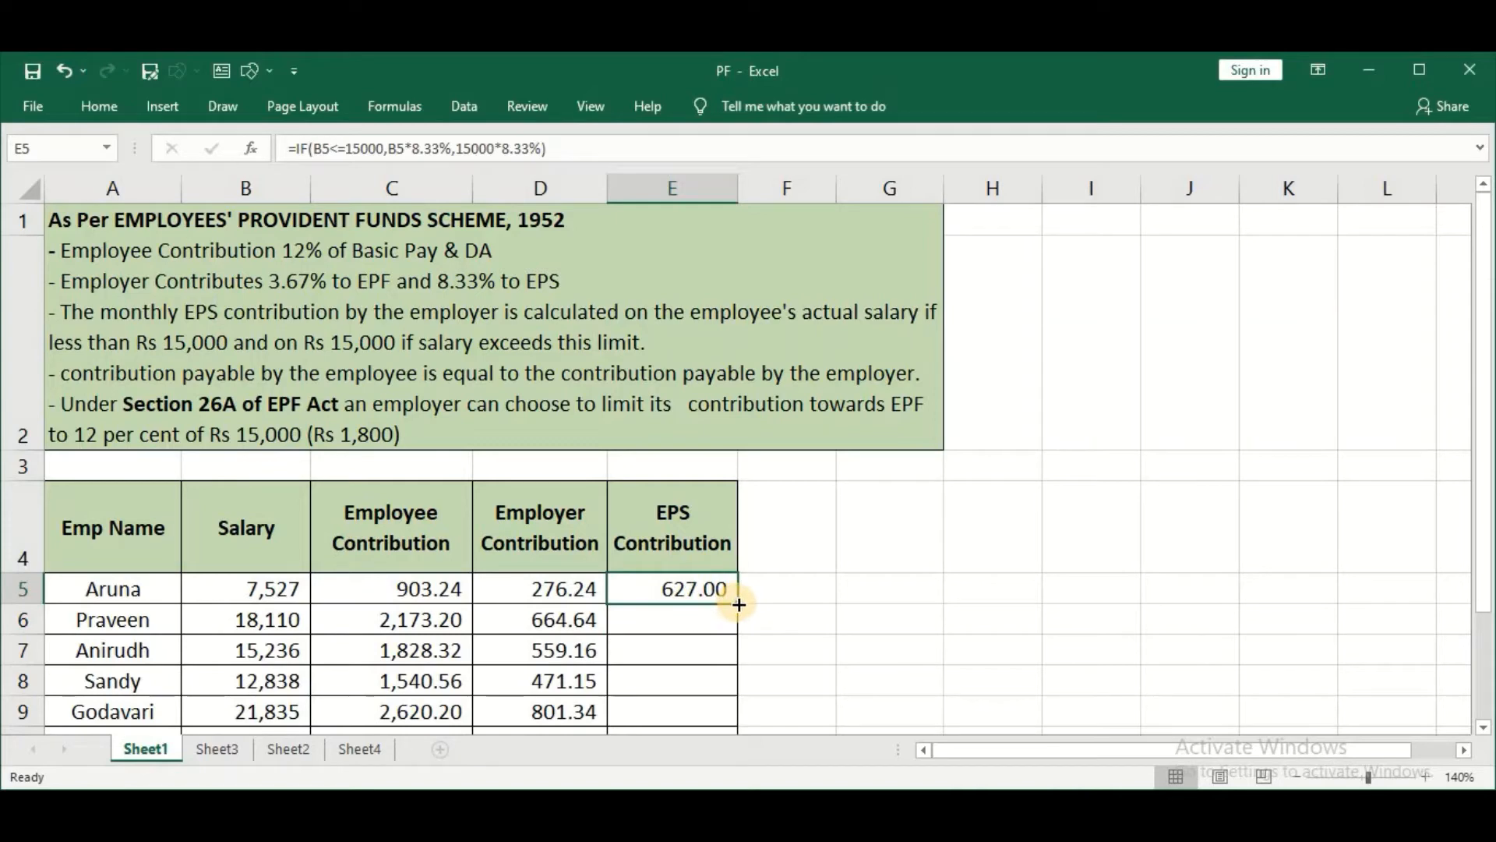
pyautogui.doubleClick(738, 604)
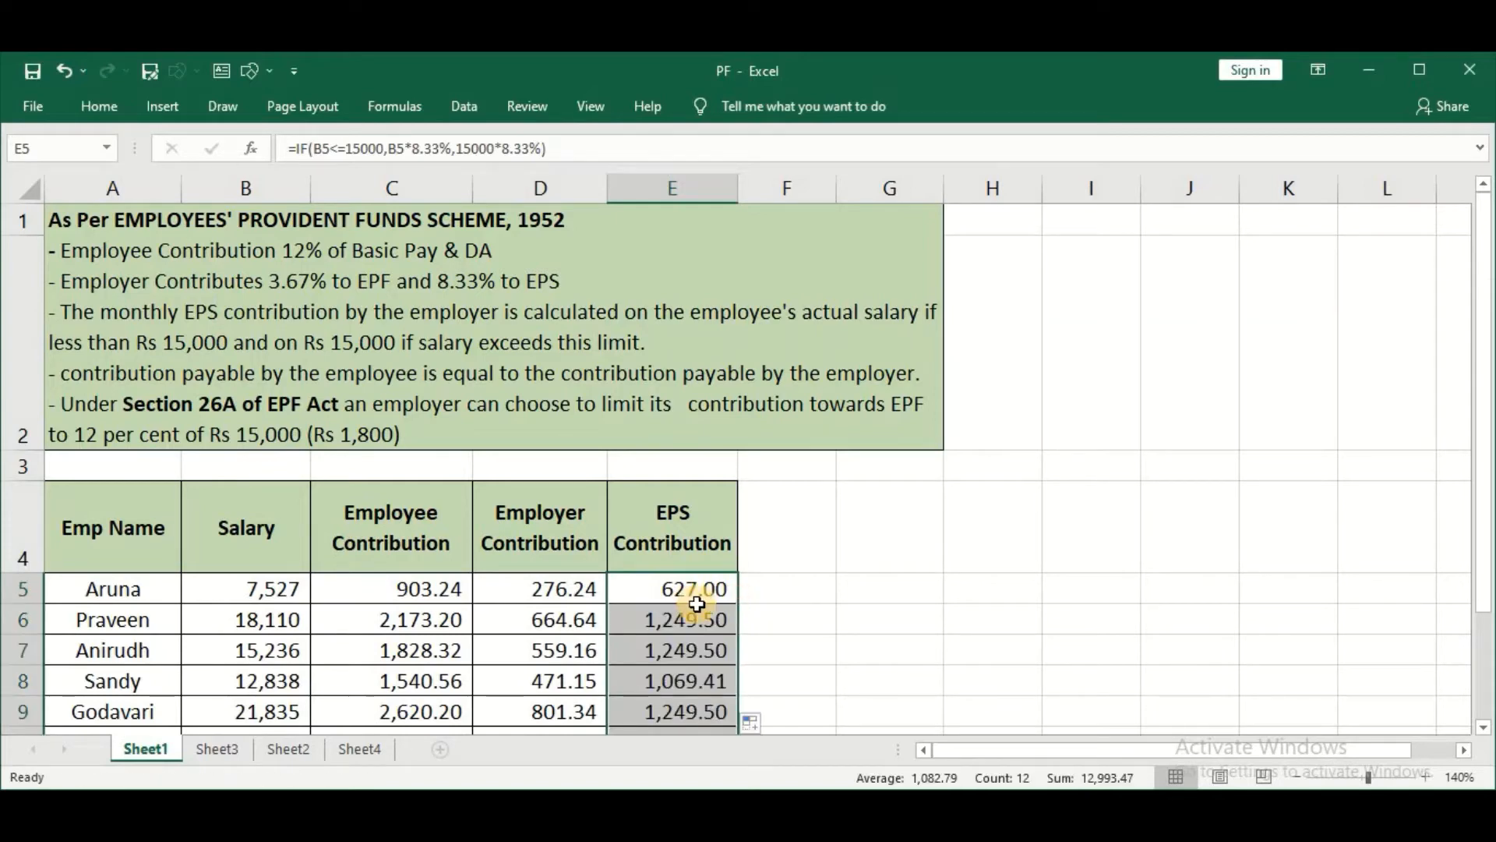
pyautogui.scroll(-1, 693, 633)
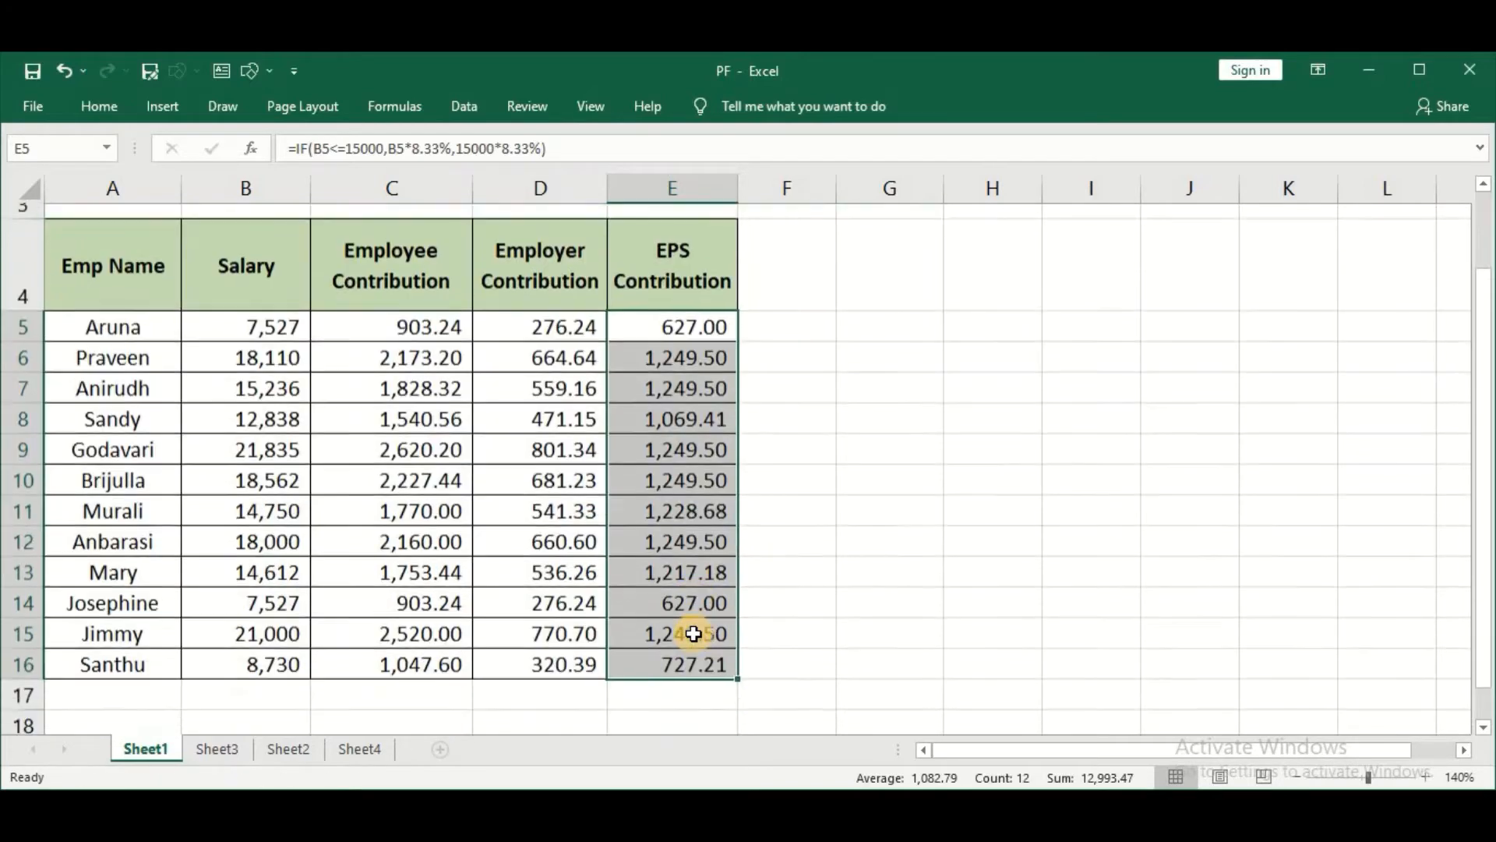
pyautogui.scroll(1, 693, 634)
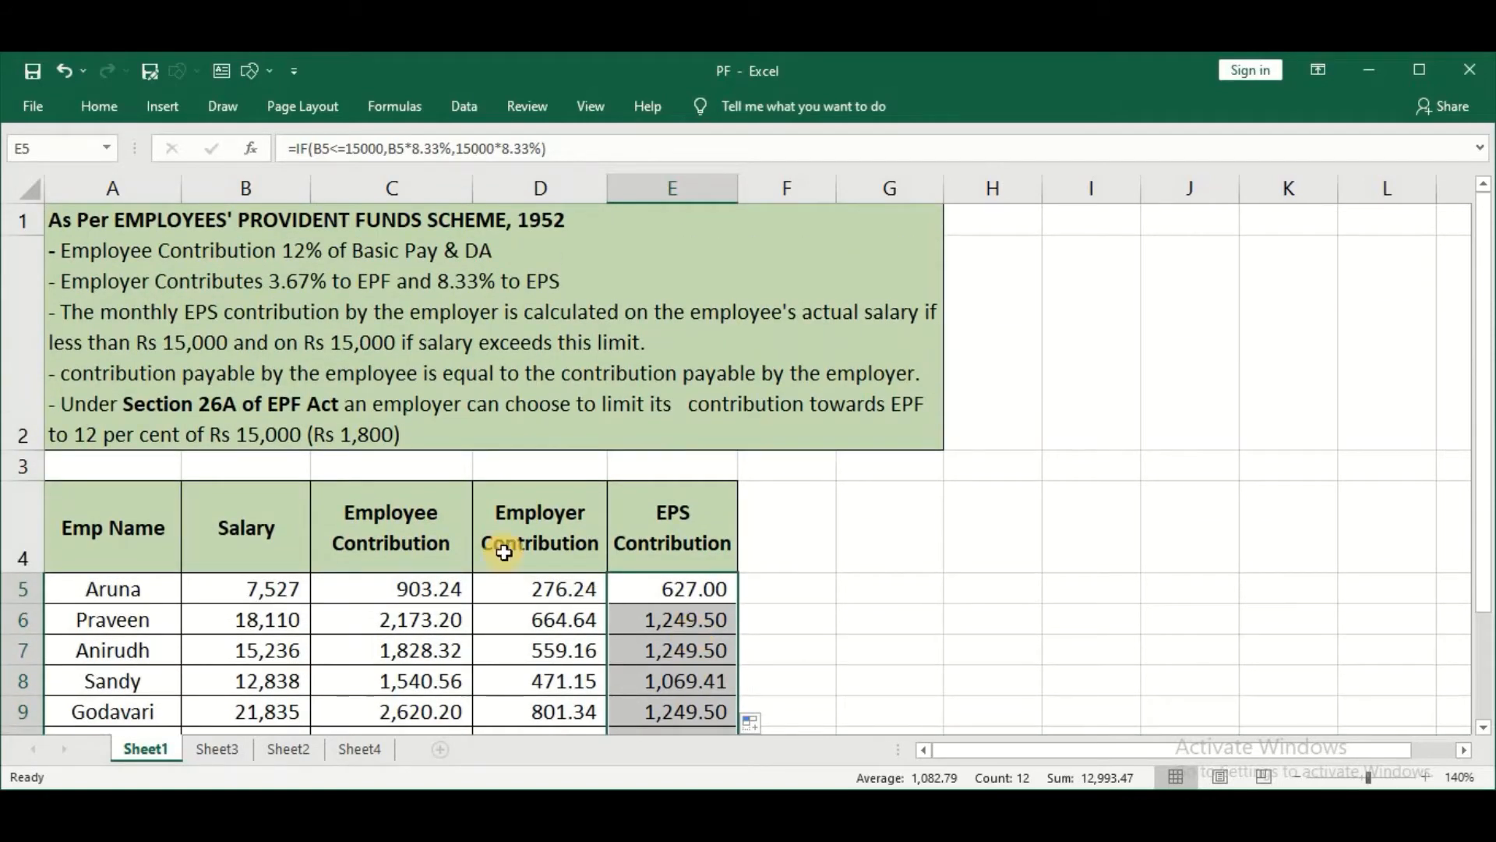
# Decrease the decimals of all contribution amounts in C5:E16 until they show as whole numbers
pyautogui.click(417, 596)
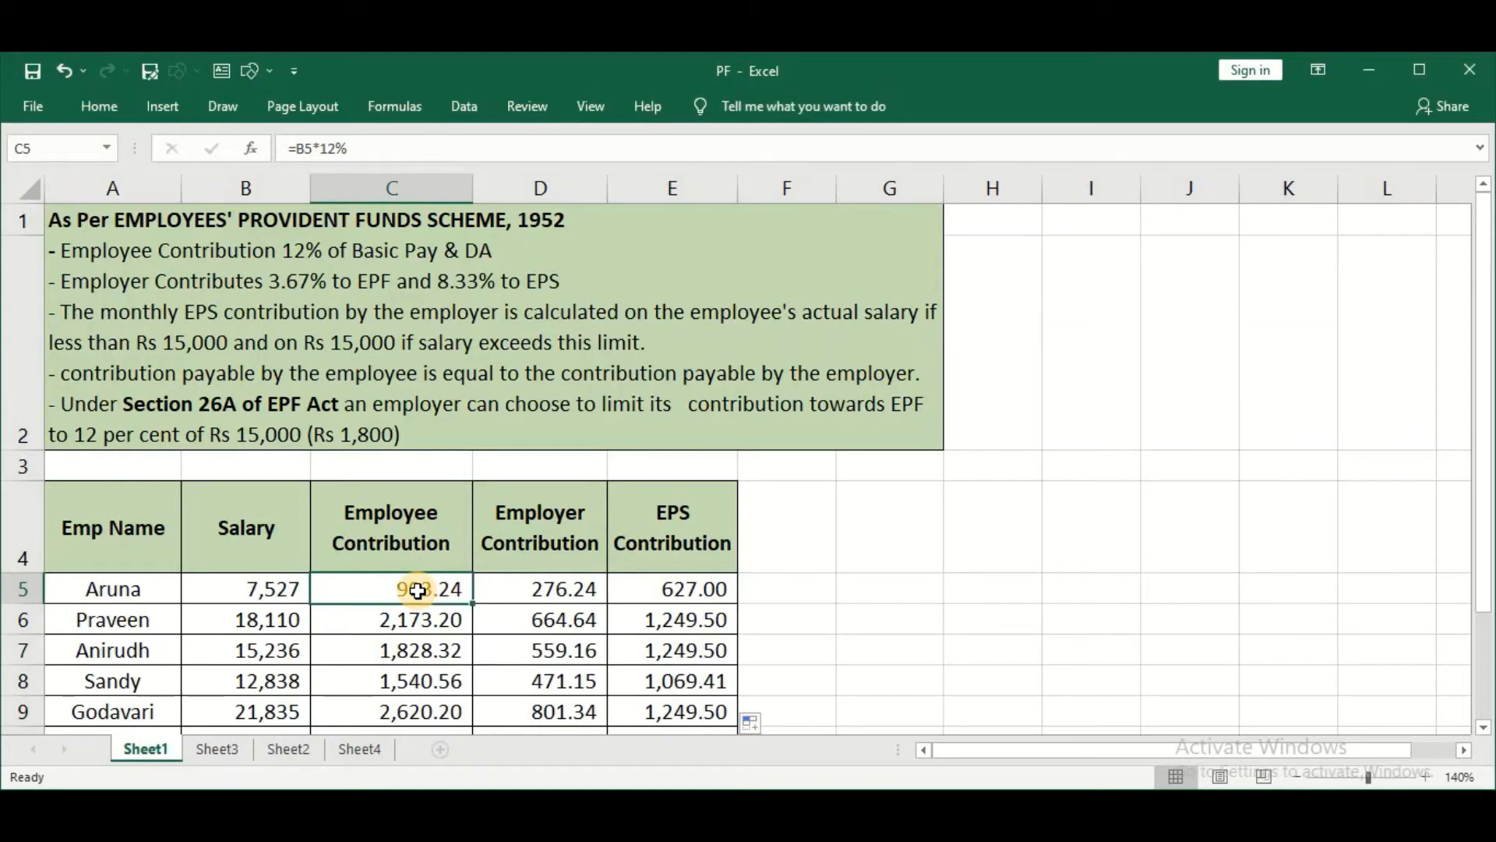
pyautogui.hotkey('shift', 'Right')
pyautogui.hotkey('shift', 'Right')
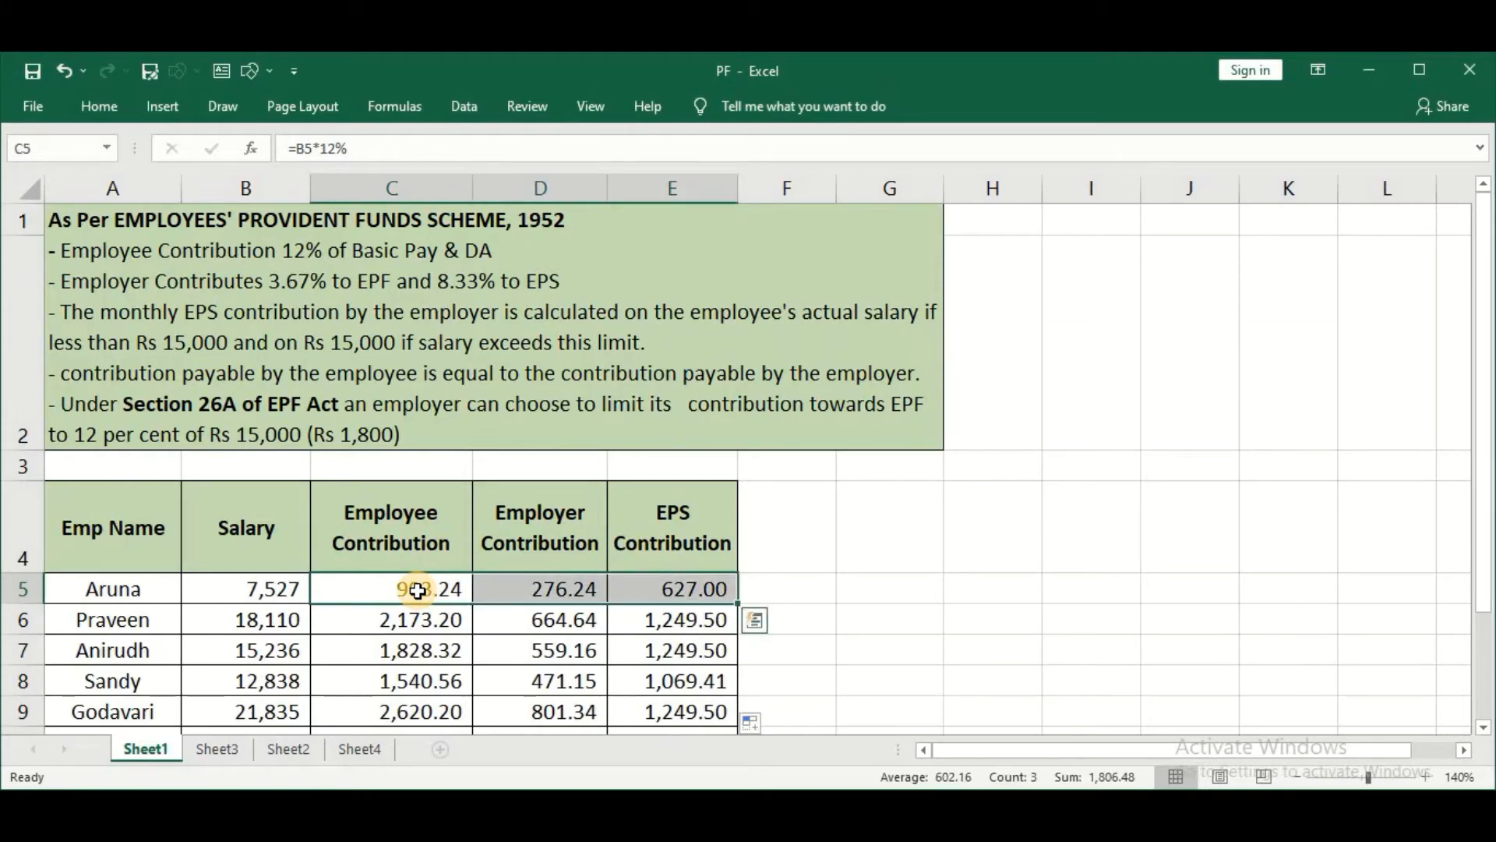
pyautogui.hotkey('ctrl', 'shift', 'Down')
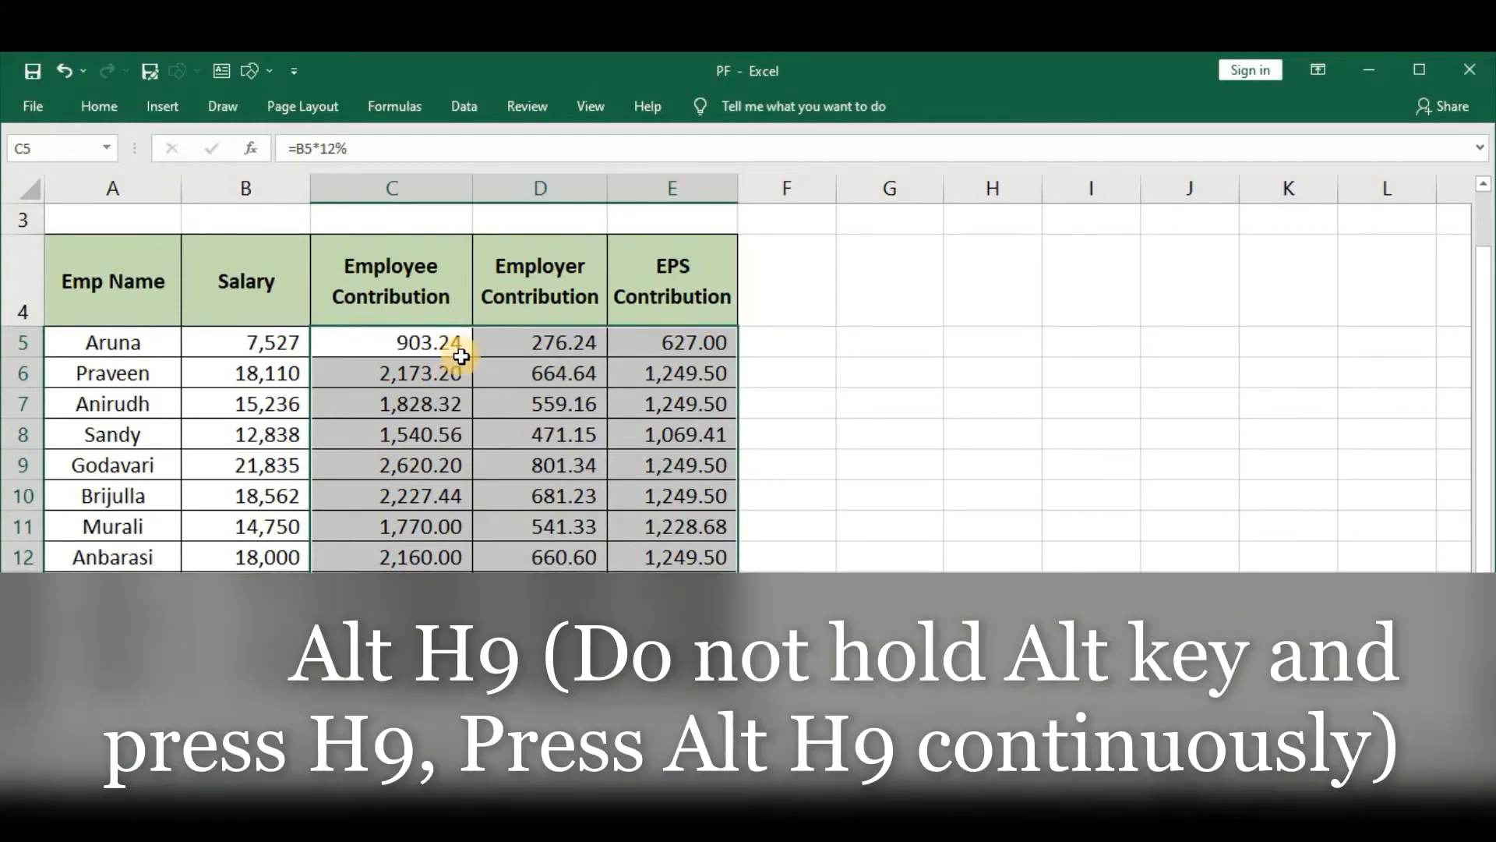
pyautogui.press('alt')
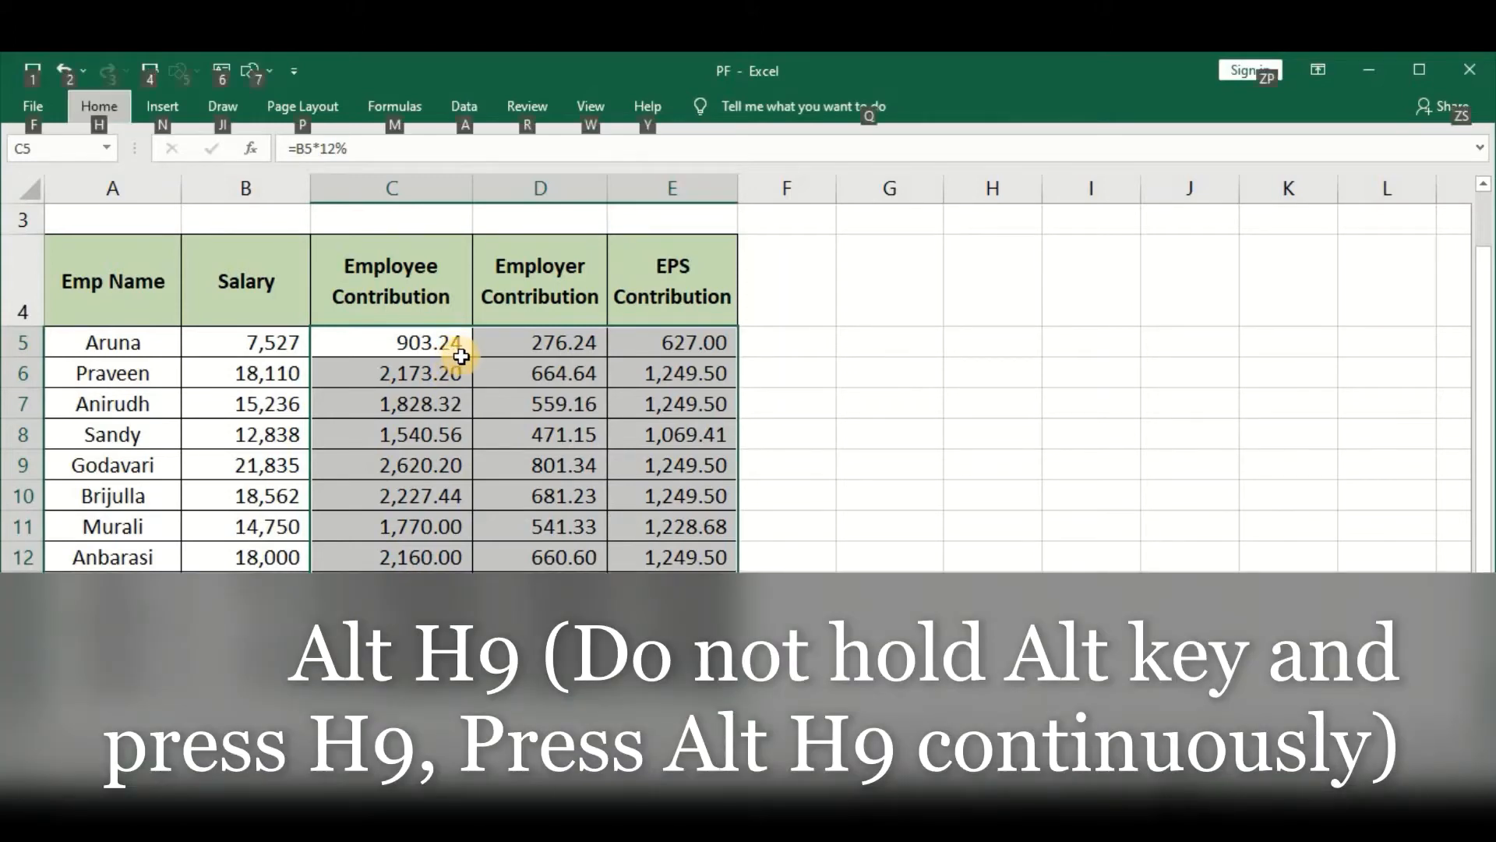
pyautogui.press('h')
pyautogui.press('9')
pyautogui.press('alt')
pyautogui.press('h')
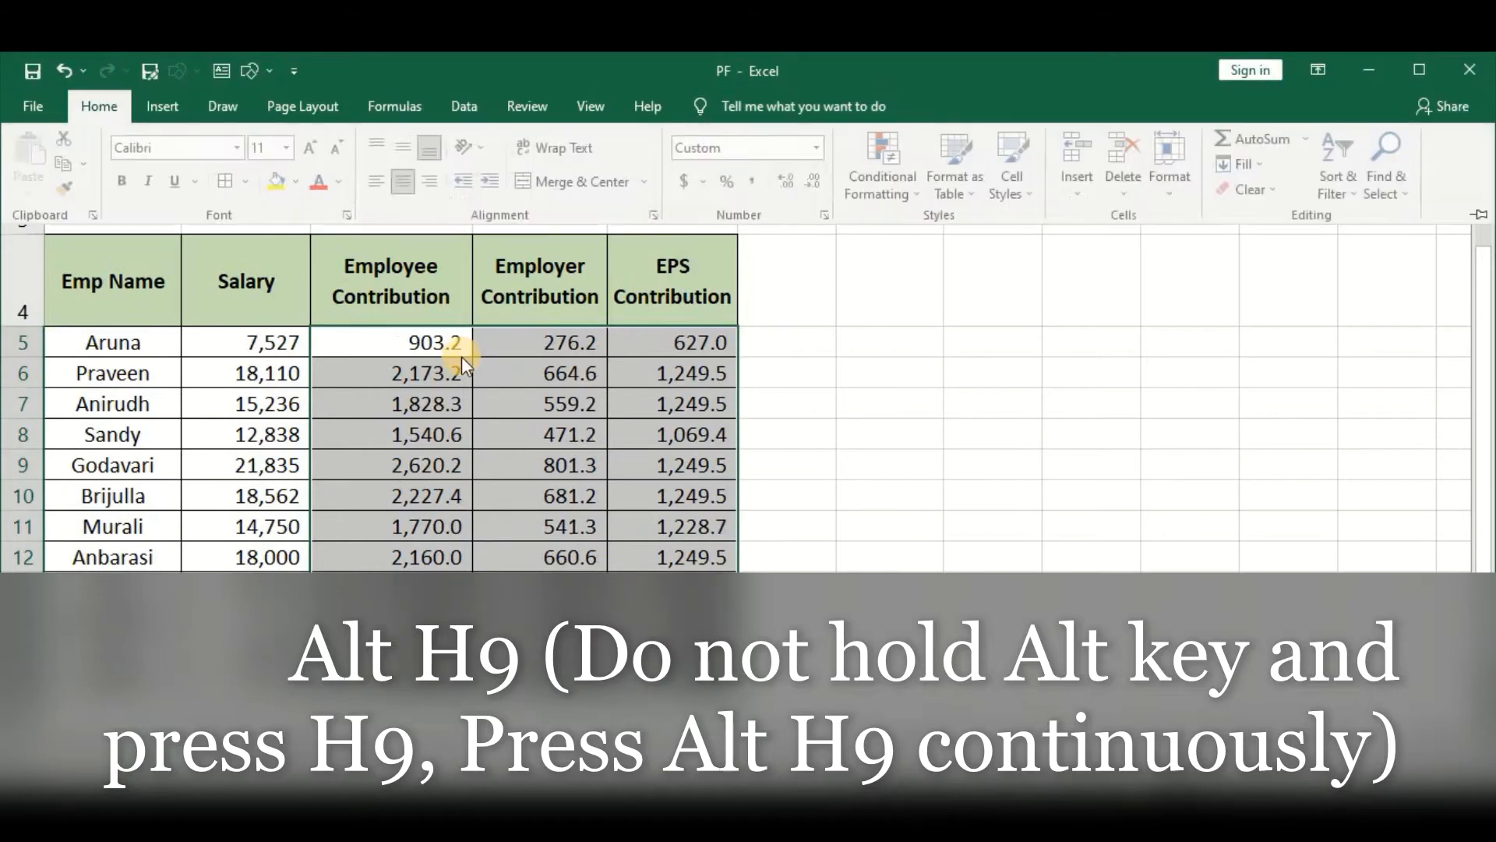
pyautogui.press('9')
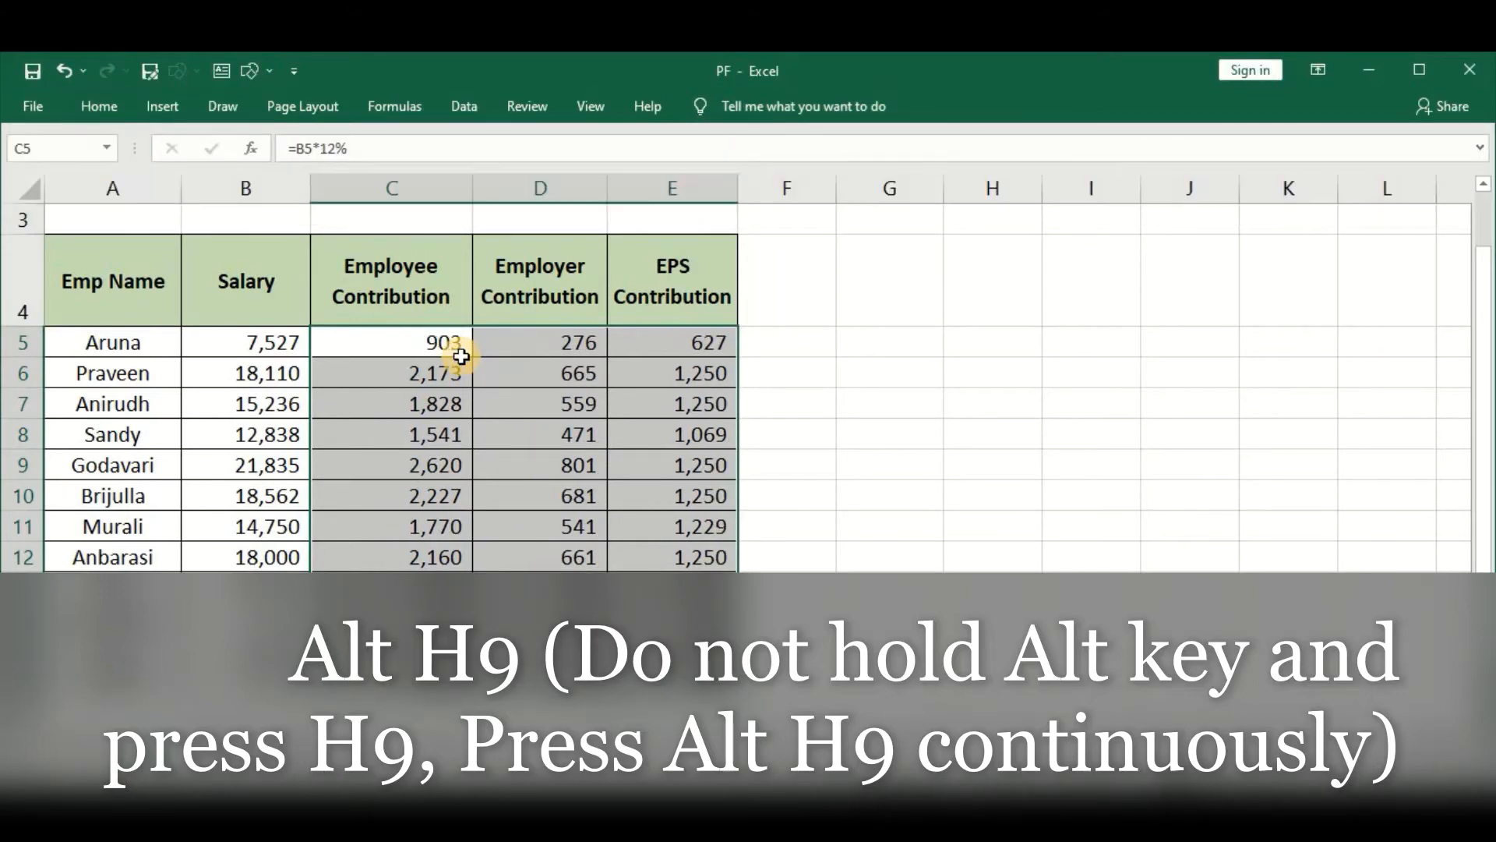
# Examine the EPS formulas in E5 to E7 and compare the Employee Contribution in C5 with the sum of D5:E5
pyautogui.scroll(1, 461, 356)
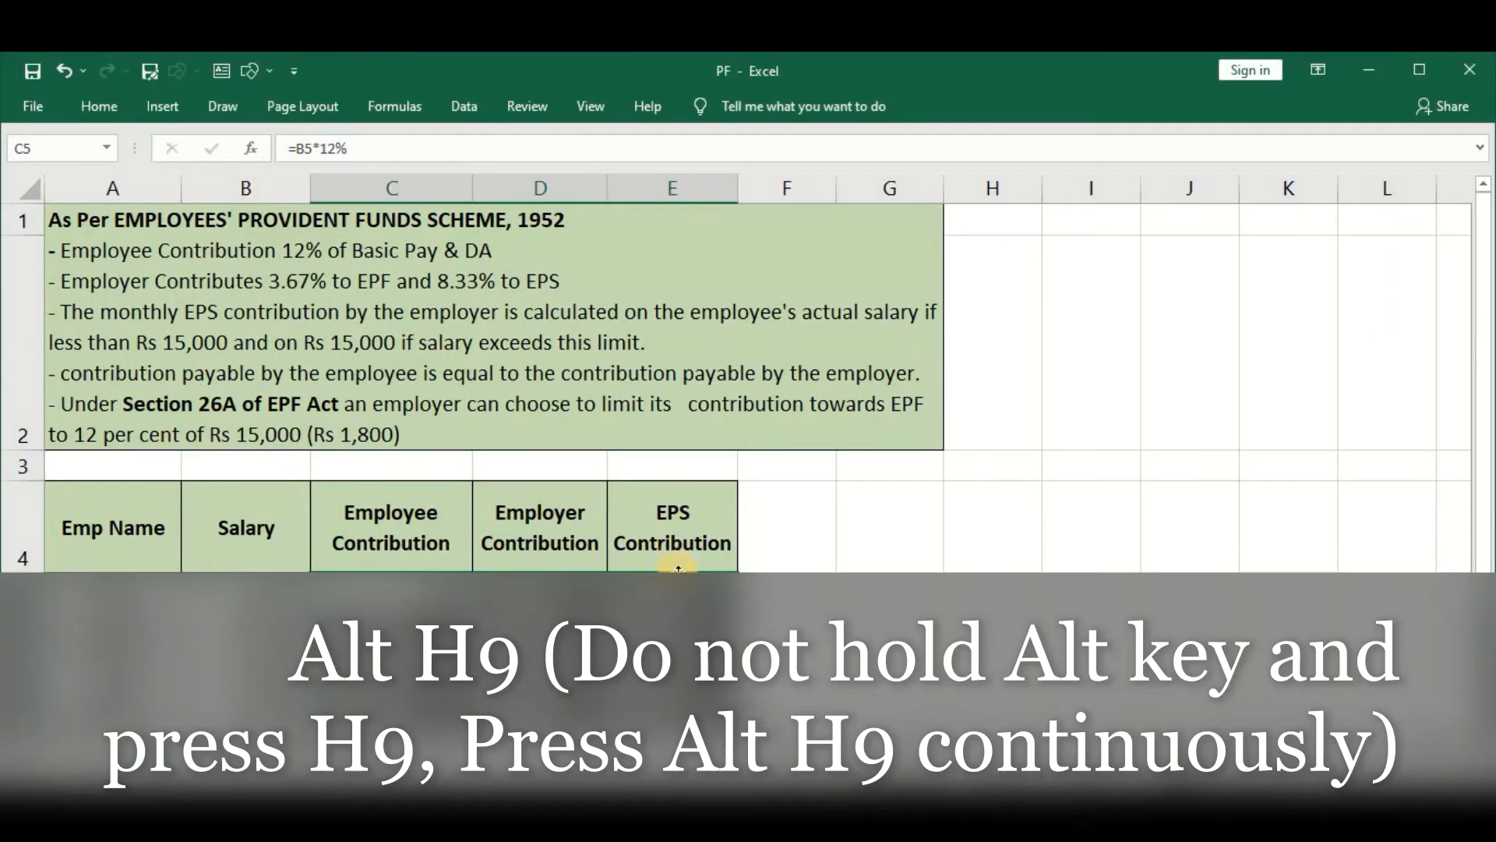
pyautogui.click(677, 587)
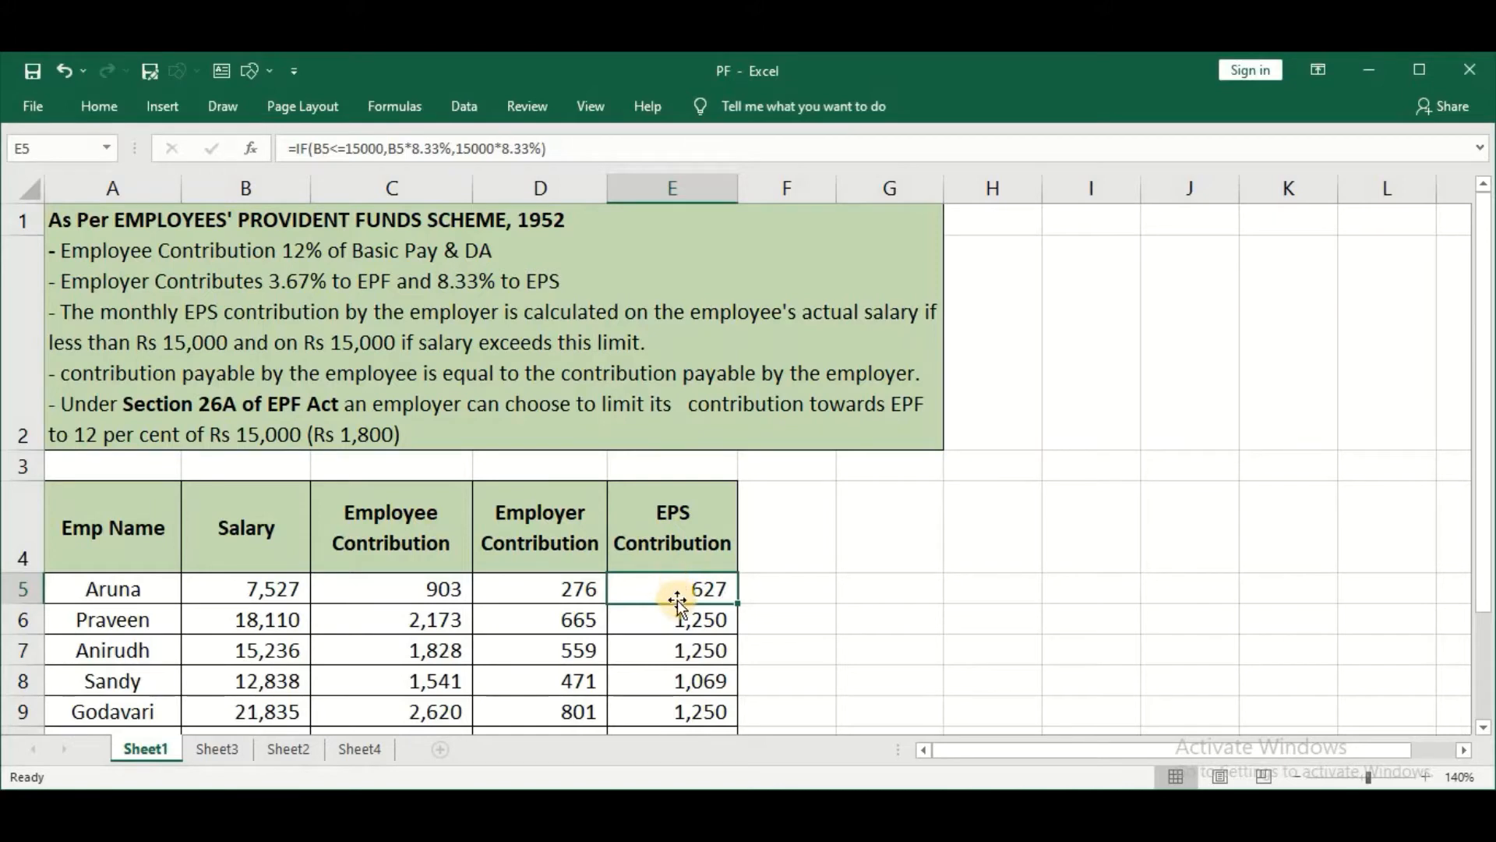
pyautogui.click(680, 616)
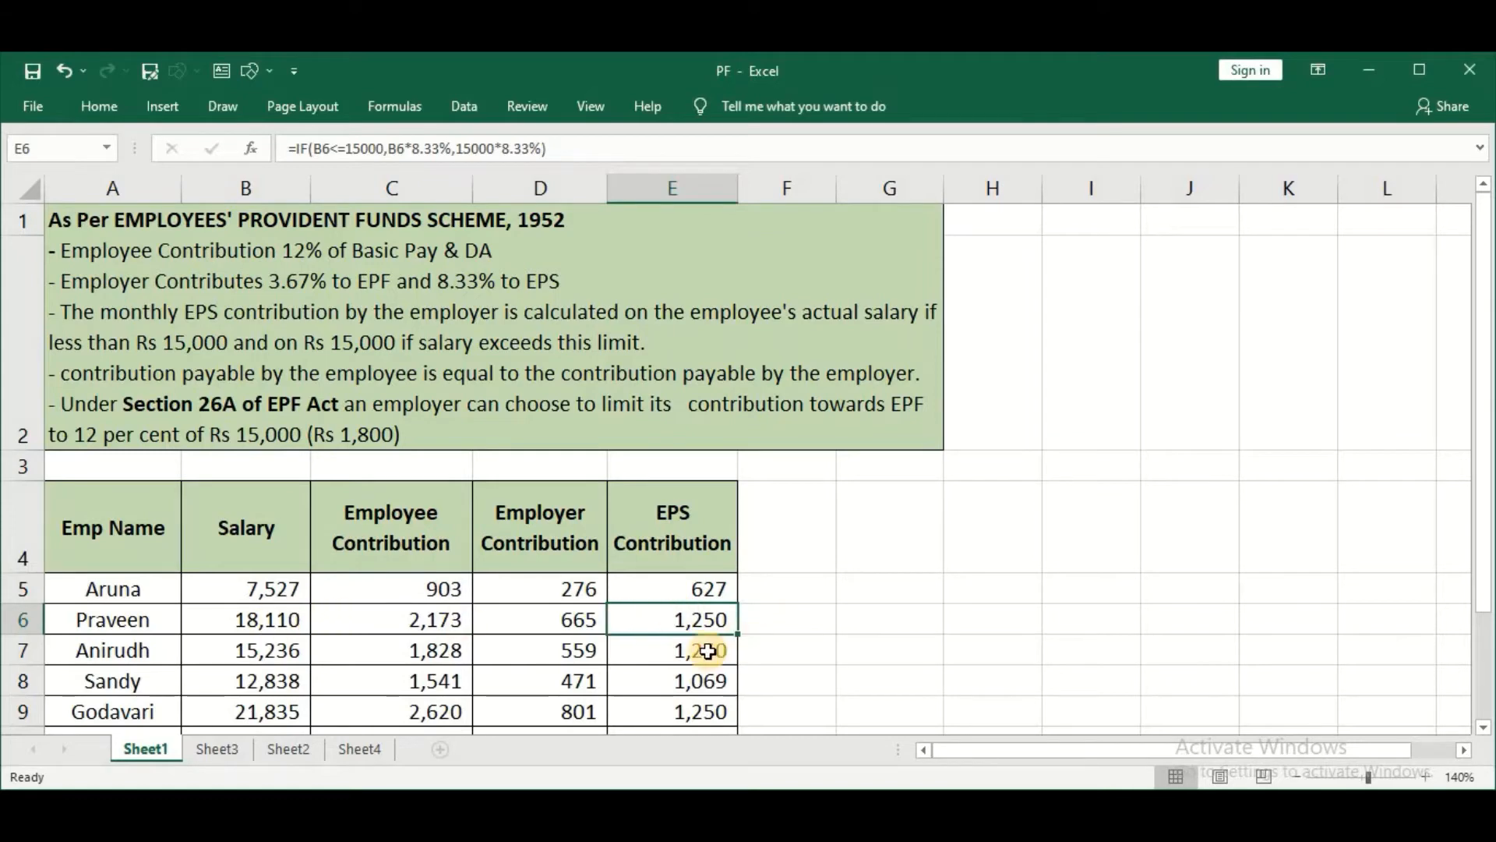
pyautogui.click(614, 647)
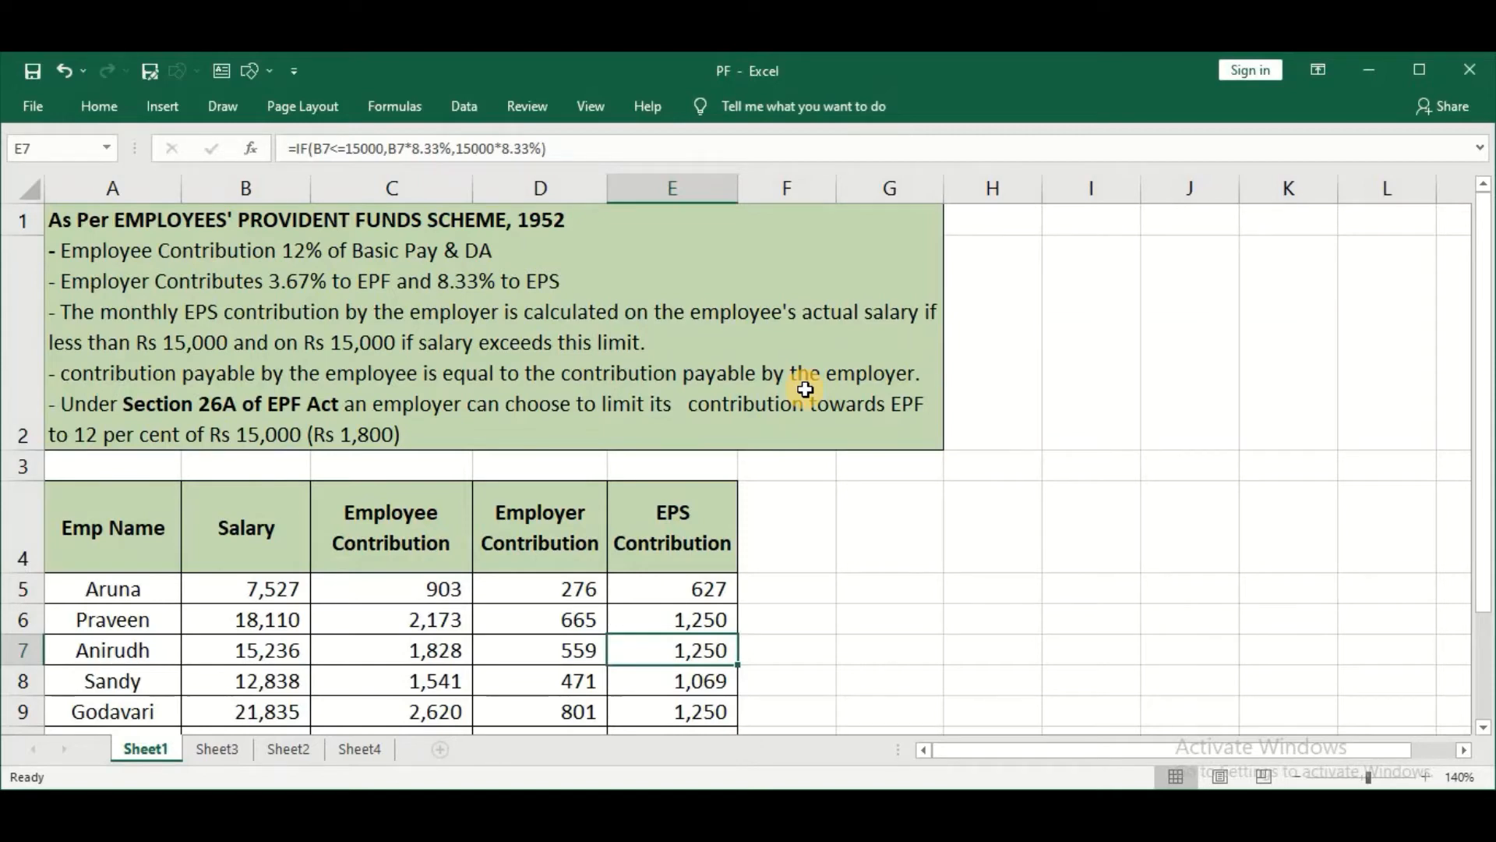
pyautogui.scroll(-1, 511, 545)
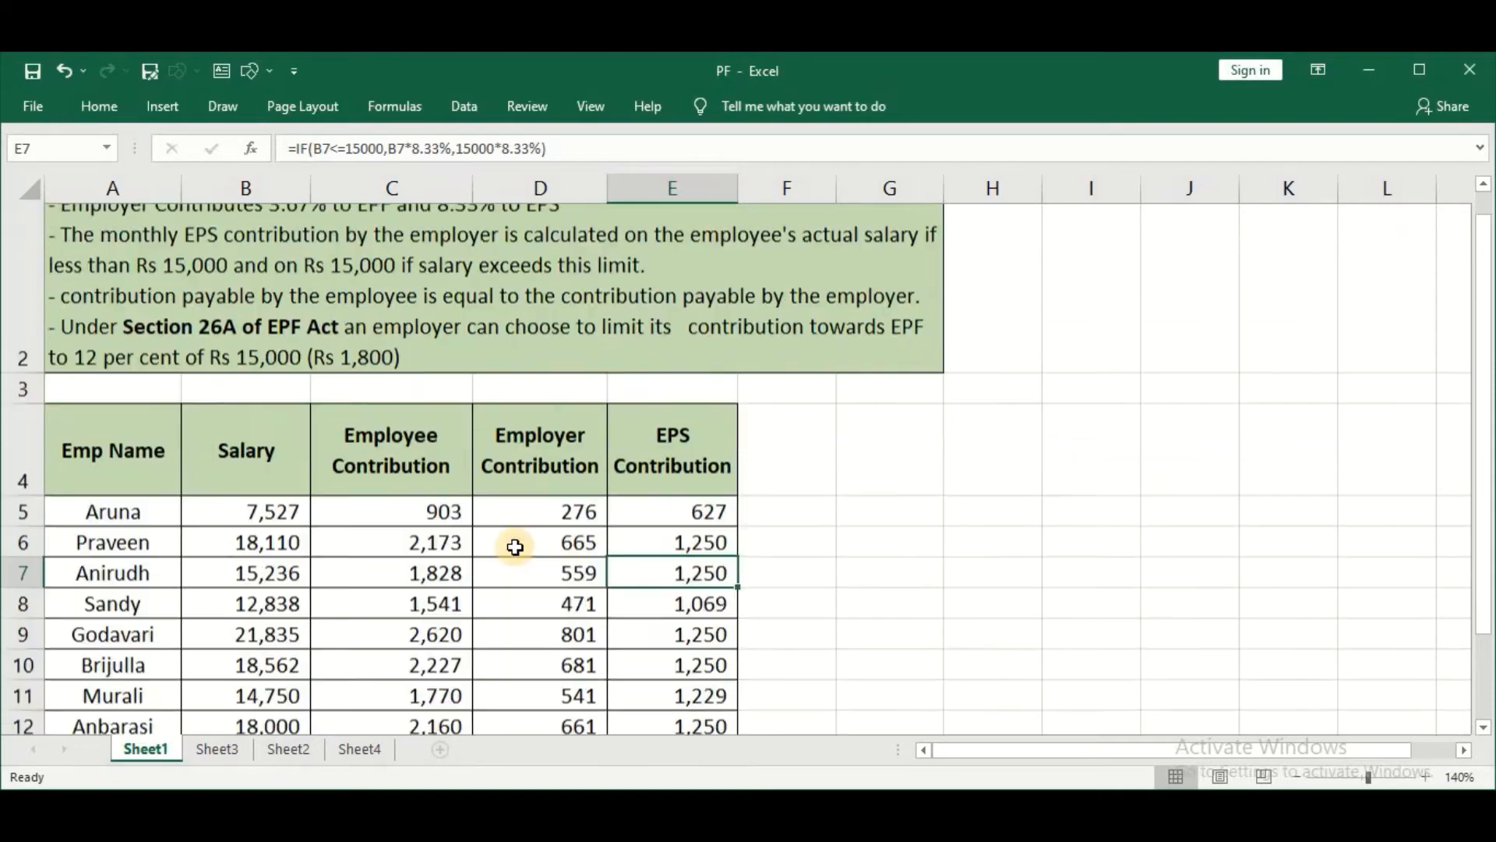
pyautogui.click(428, 309)
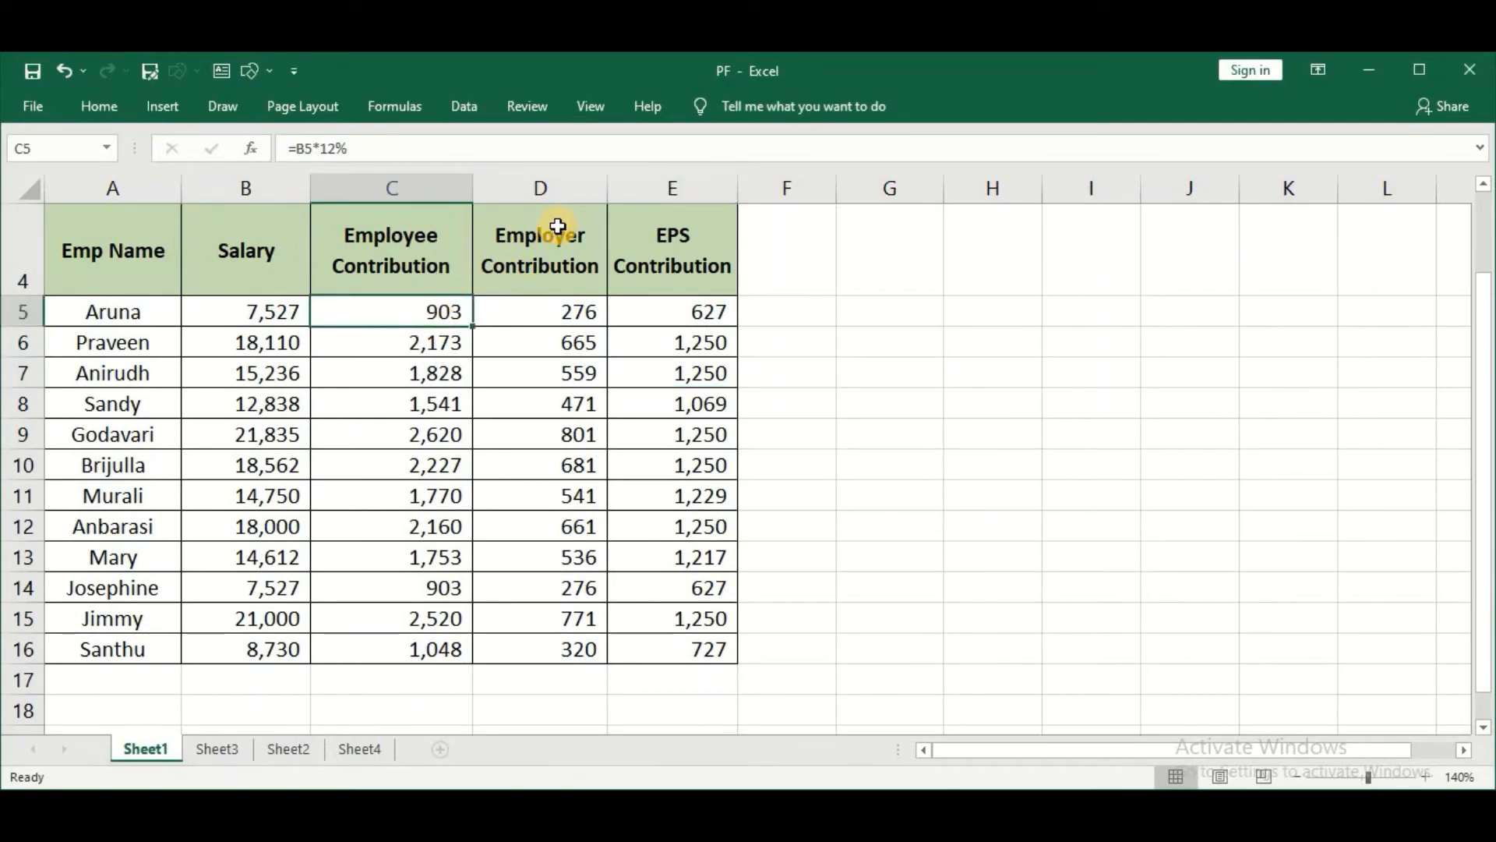
pyautogui.click(563, 314)
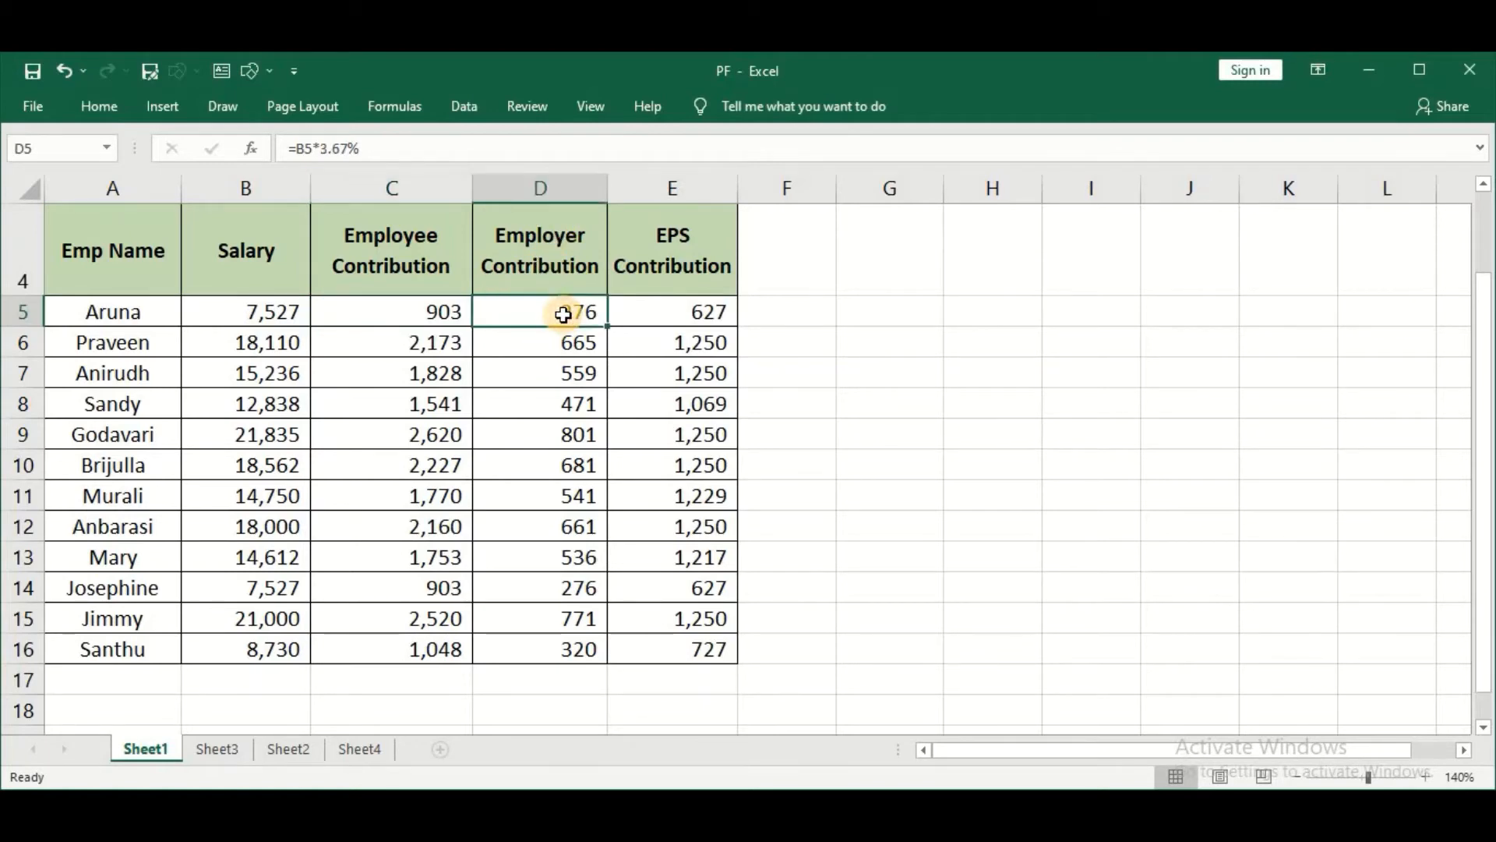
pyautogui.hotkey('shift', 'Right')
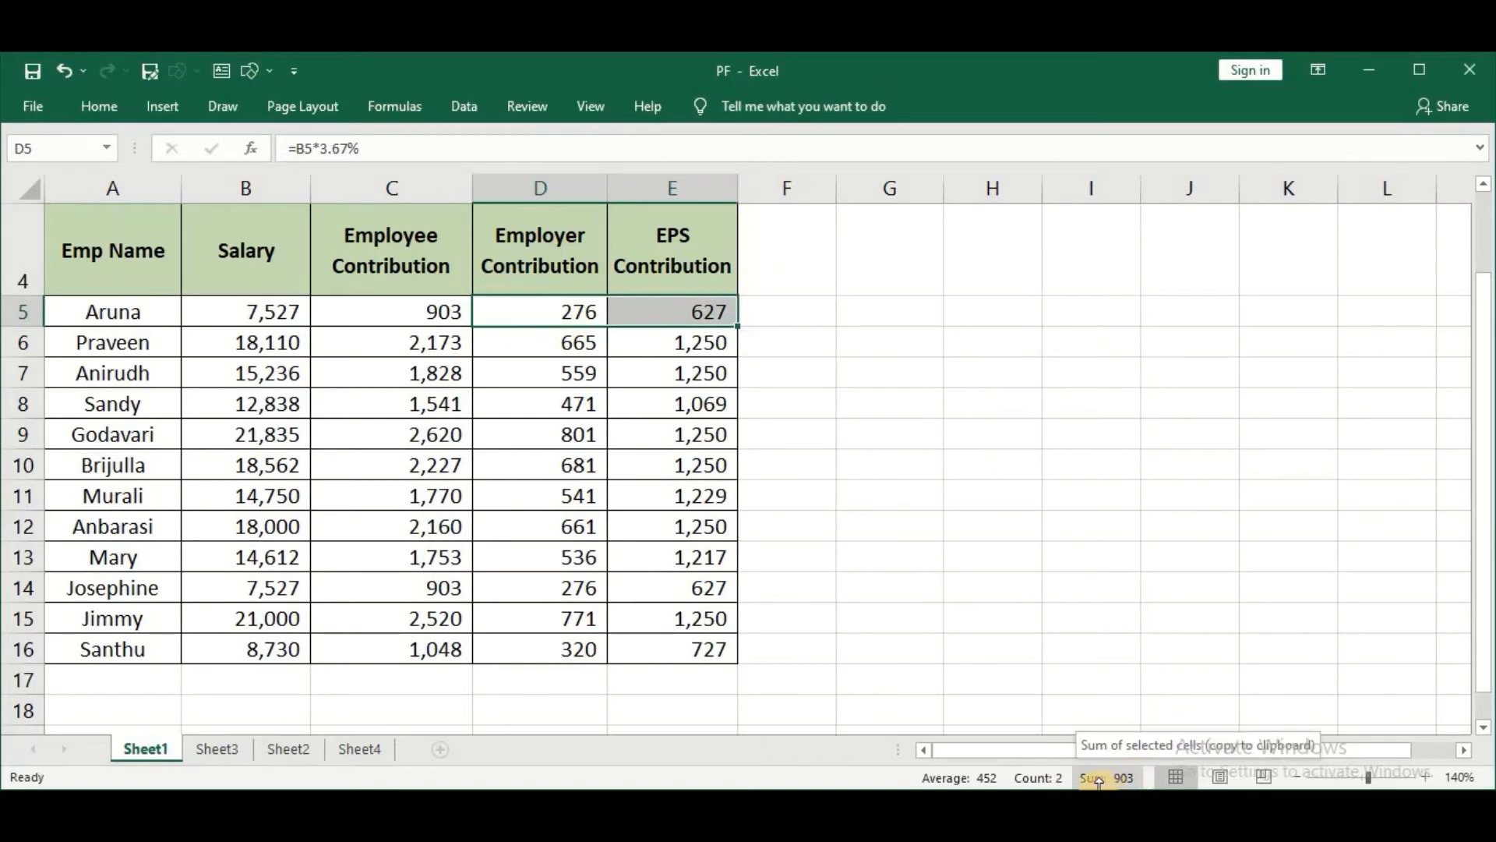
pyautogui.click(1095, 778)
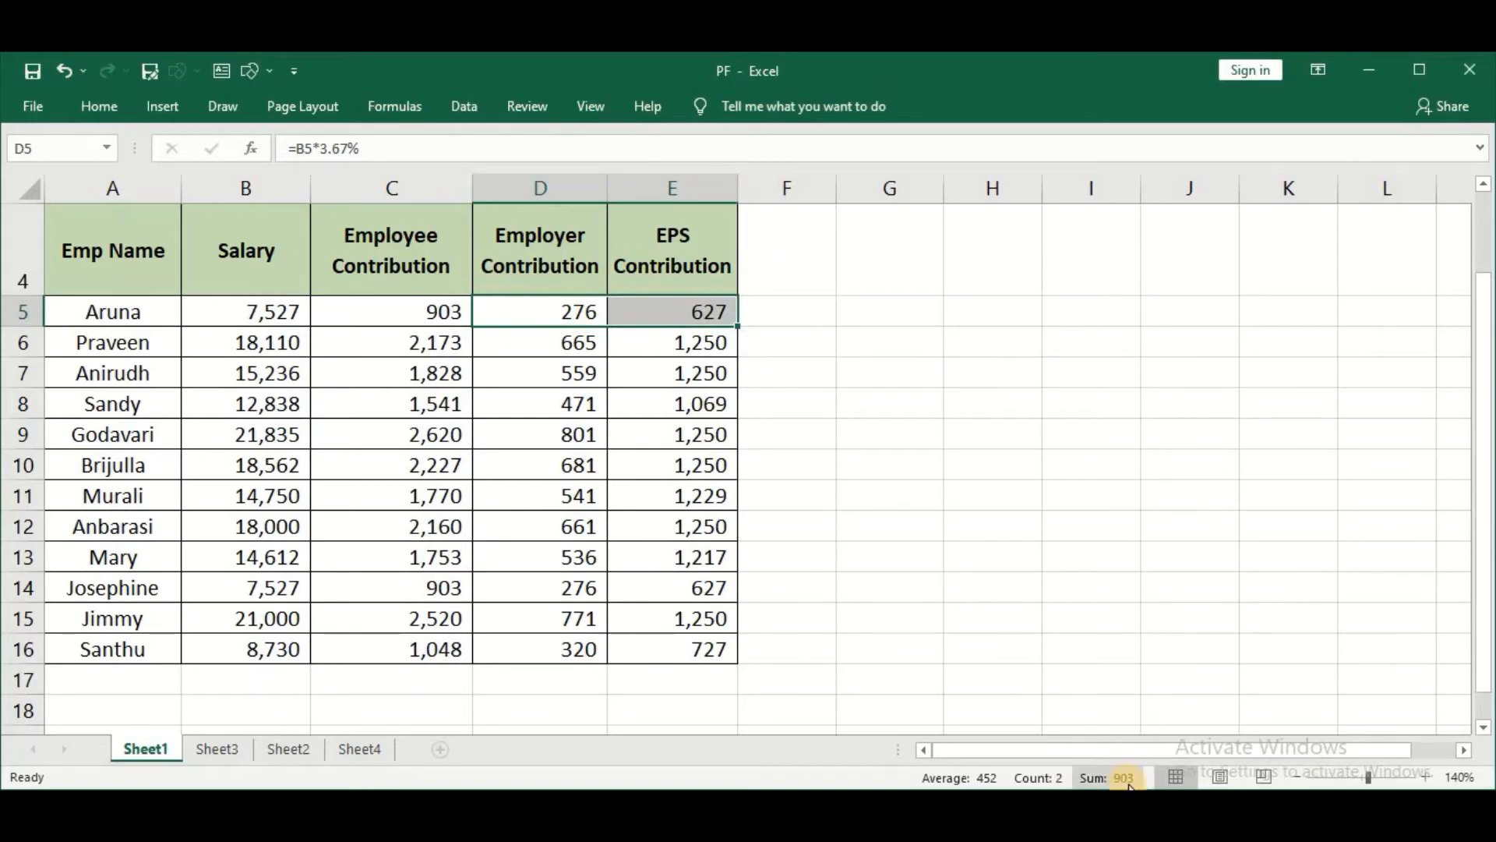
# Enter the check formula =D5+E5 in G5 to add the Employer and EPS contributions
pyautogui.click(873, 318)
pyautogui.write('=')
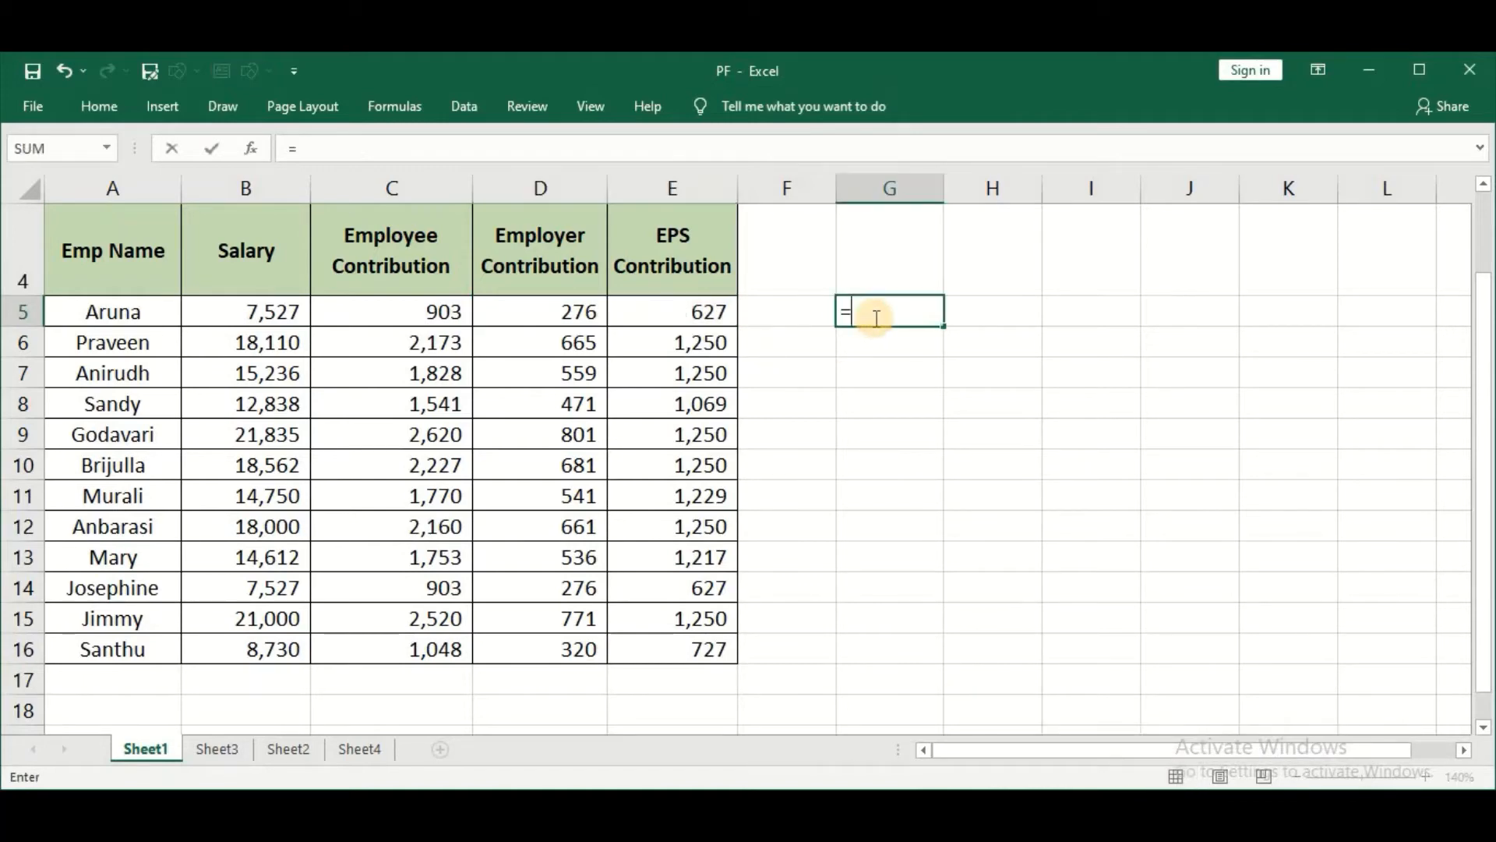
pyautogui.click(511, 313)
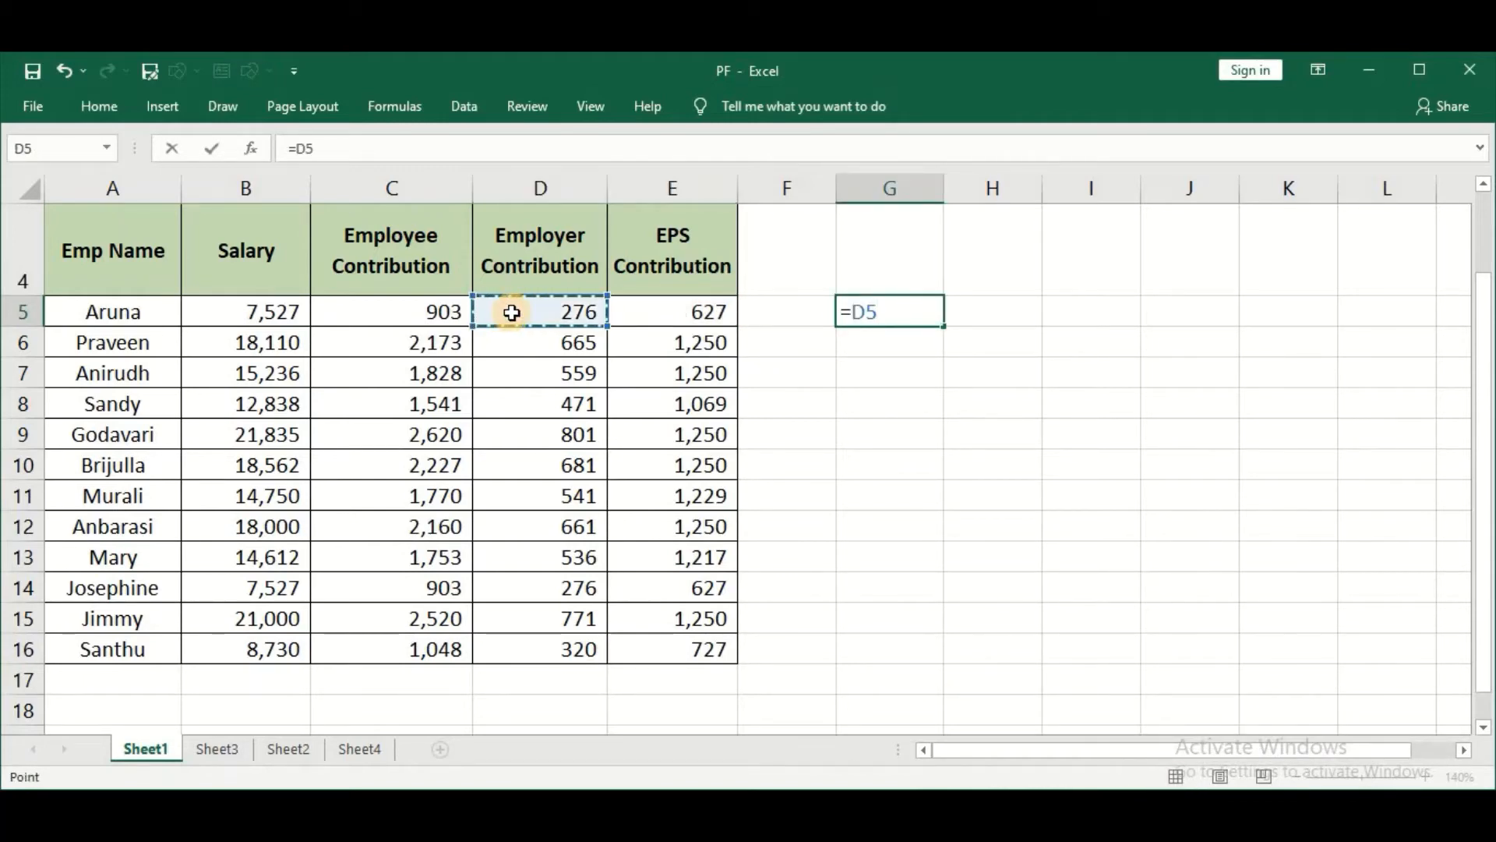
pyautogui.write('+')
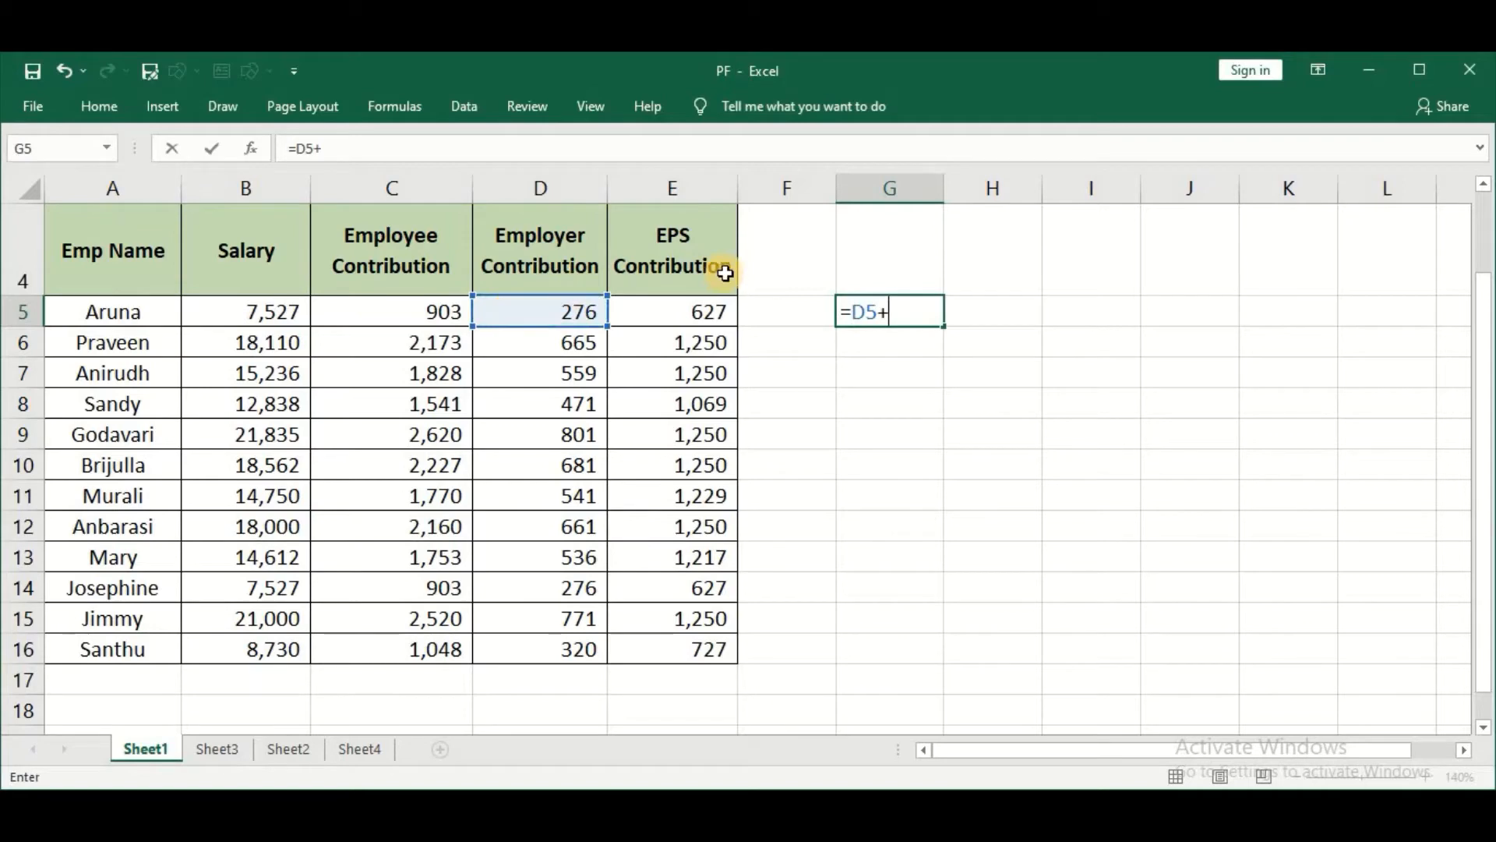
pyautogui.click(718, 314)
pyautogui.press('Return')
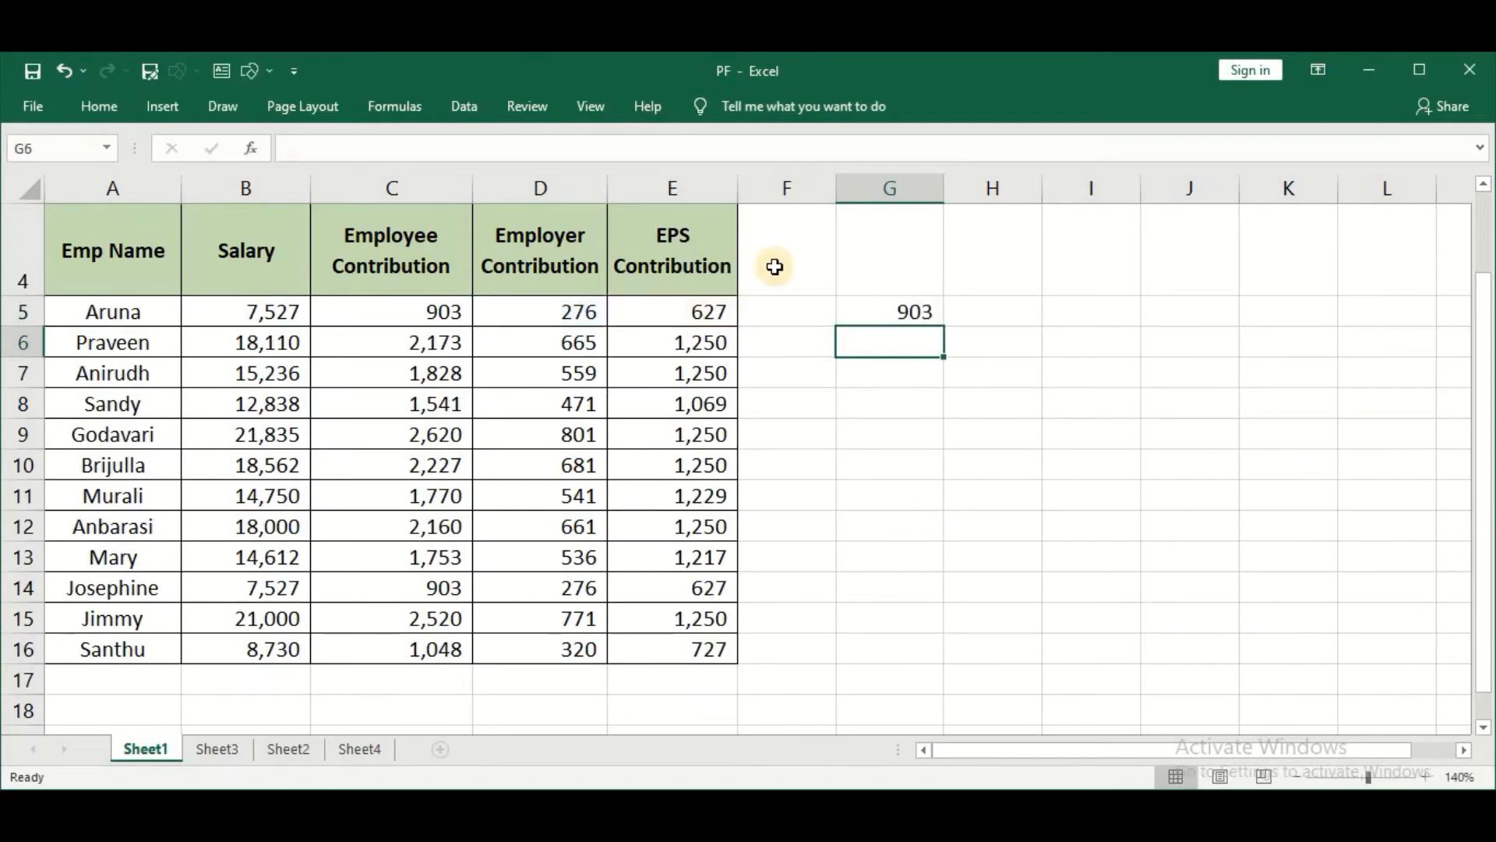
# Fill the G5 check formula down to G16 and compare G6 with the Employee Contribution in C6
pyautogui.click(914, 310)
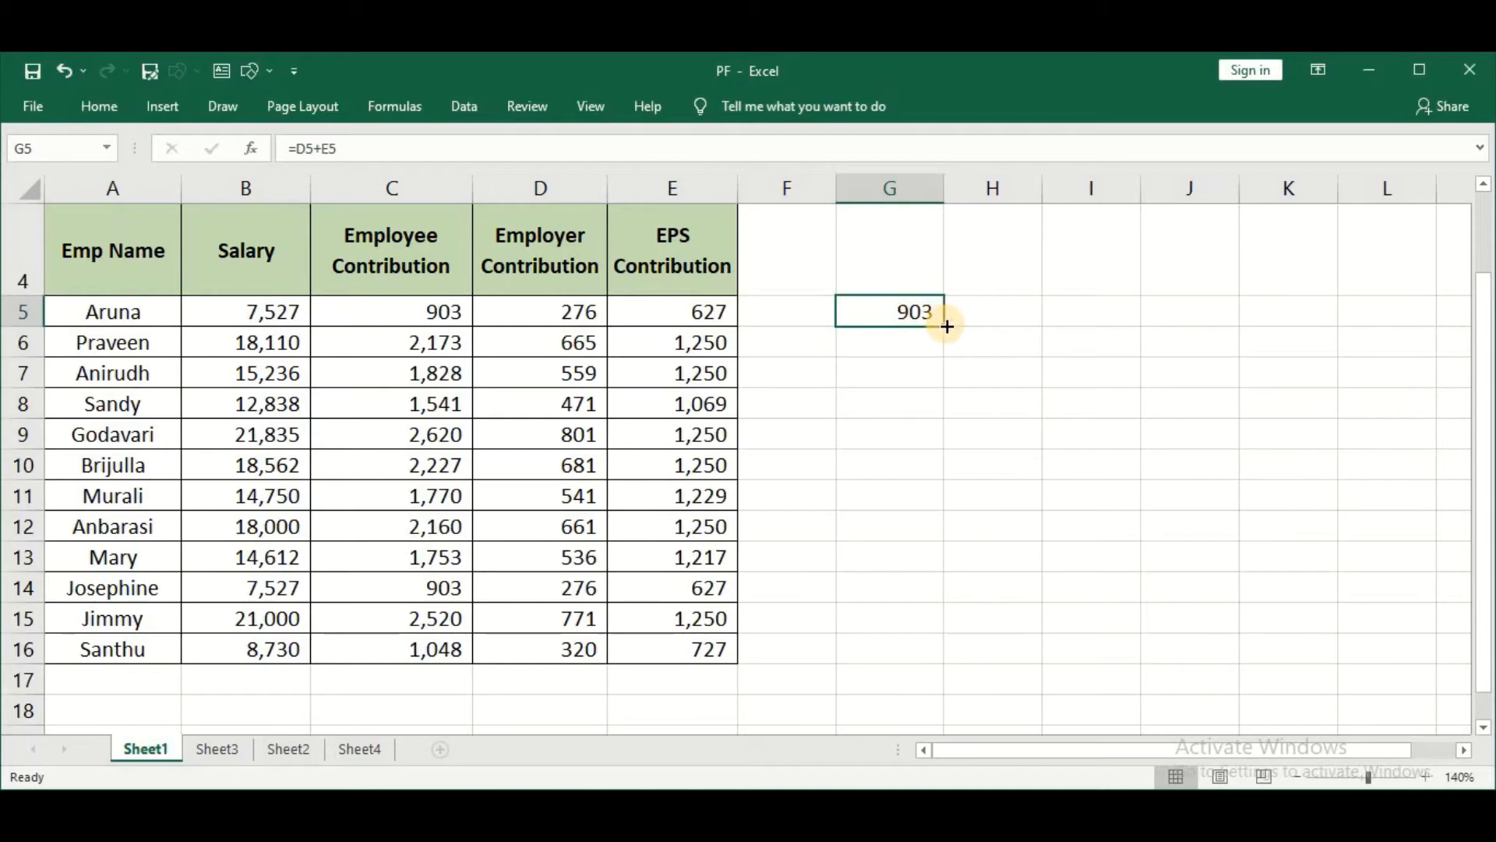
pyautogui.click(946, 328)
pyautogui.click(946, 328)
pyautogui.click(946, 329)
pyautogui.click(946, 330)
pyautogui.click(916, 310)
pyautogui.click(943, 330)
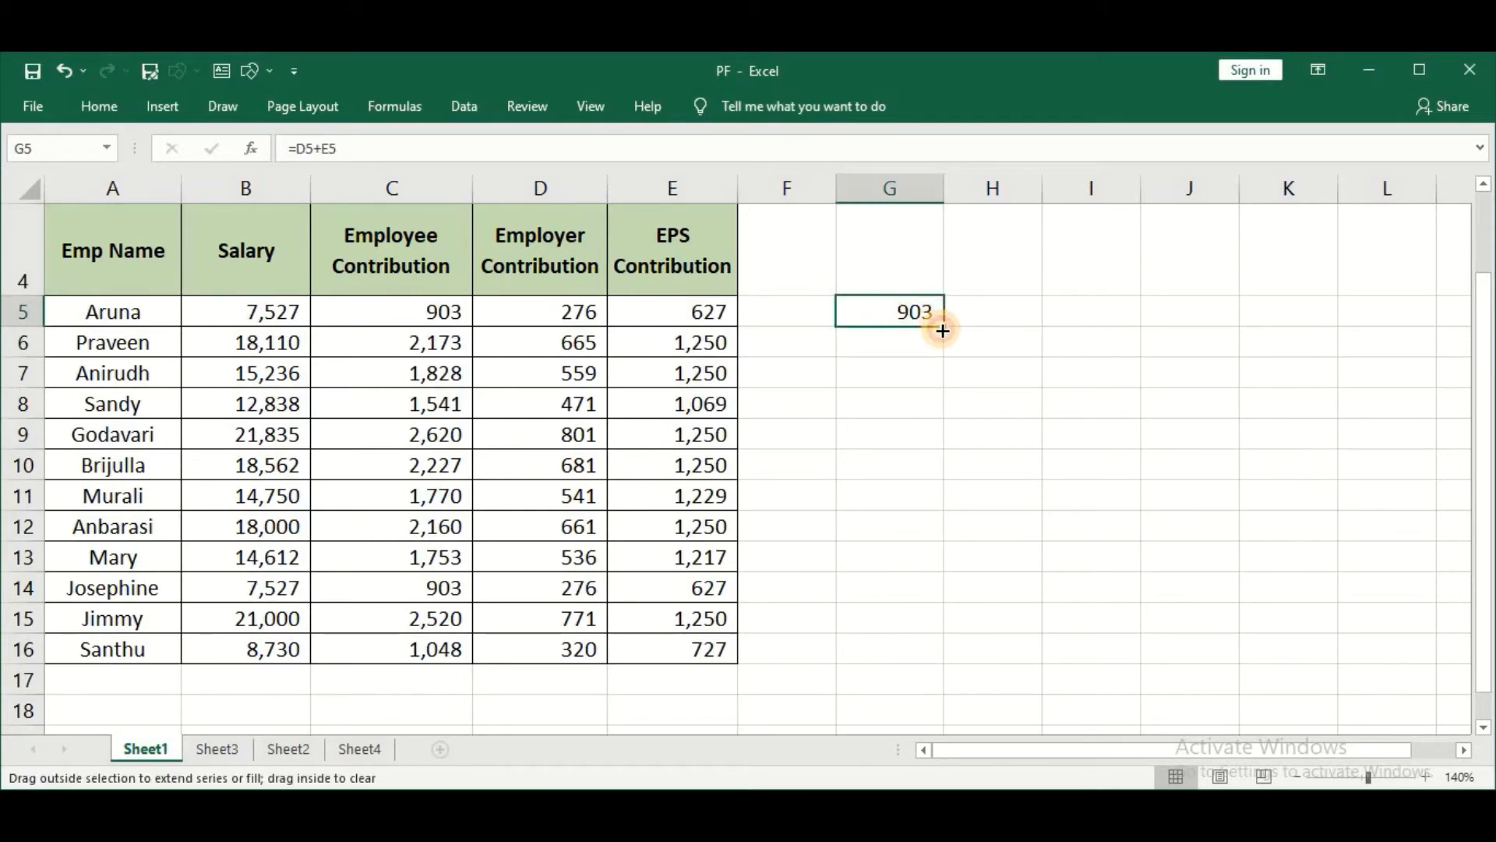
pyautogui.moveTo(942, 343); pyautogui.dragTo(952, 678)
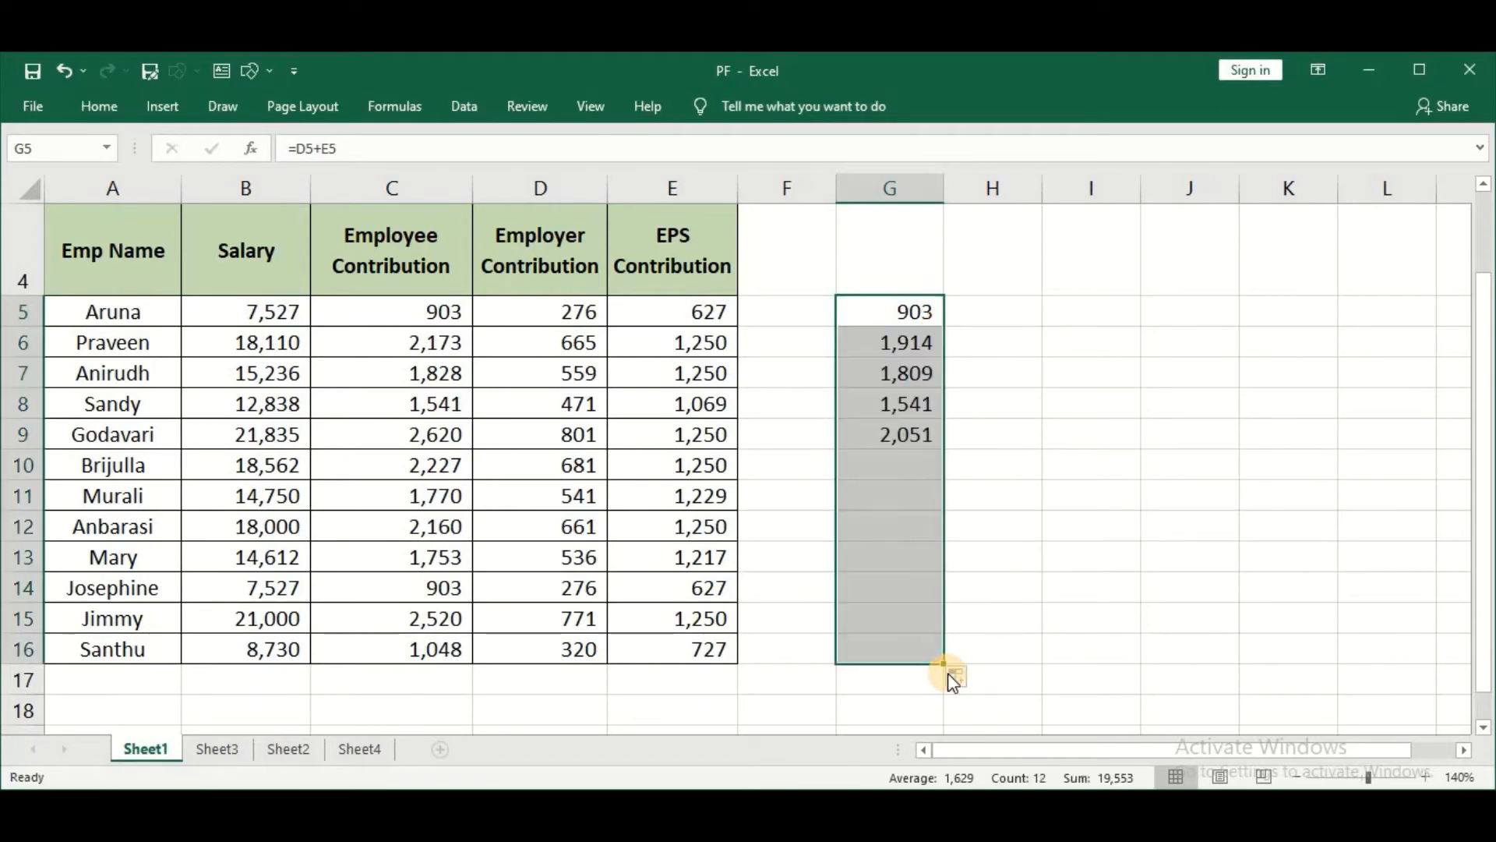
pyautogui.click(418, 343)
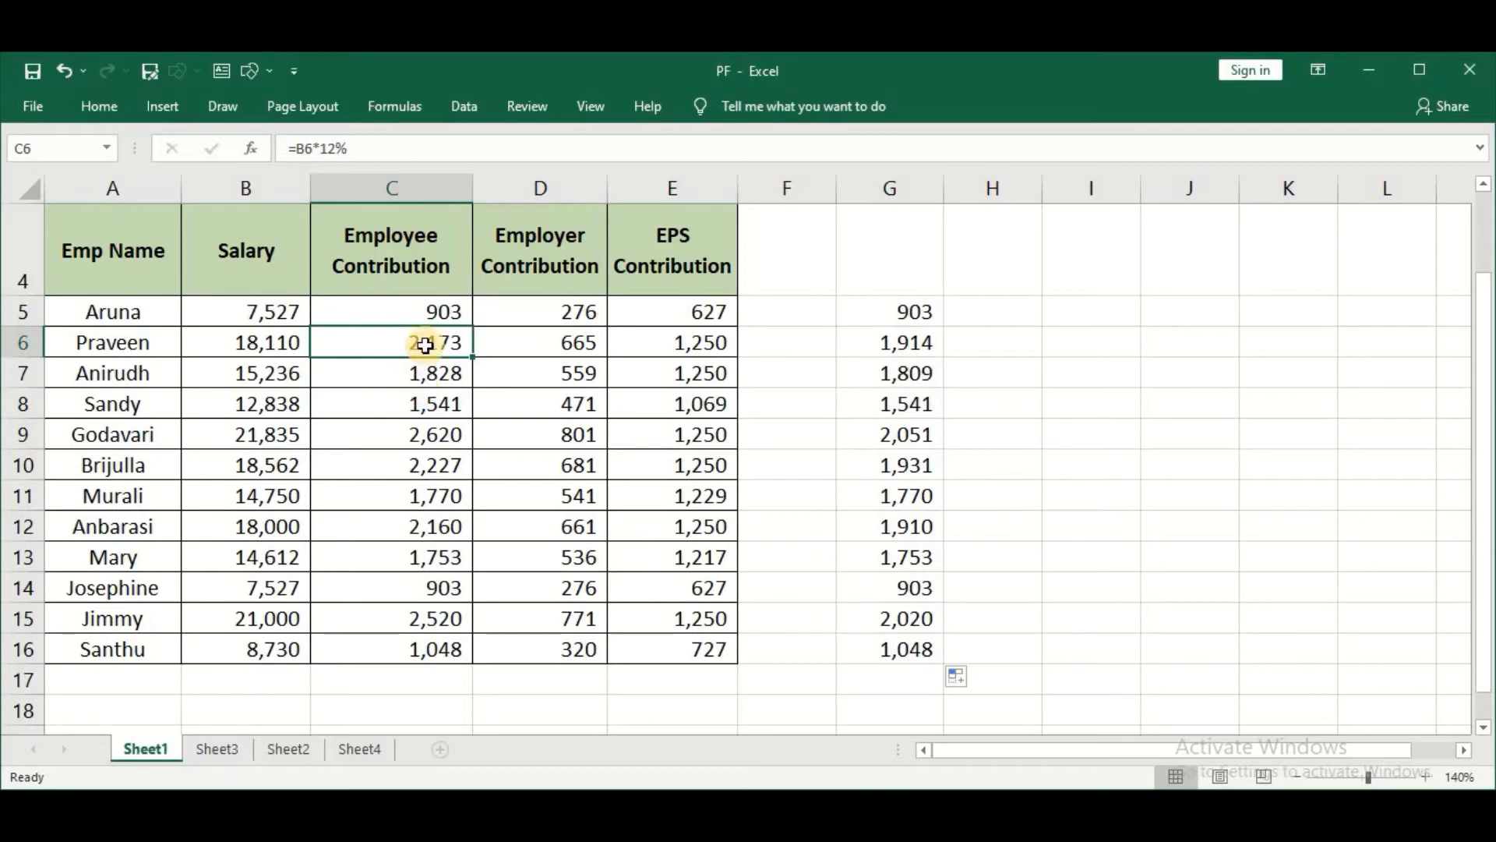
pyautogui.click(852, 341)
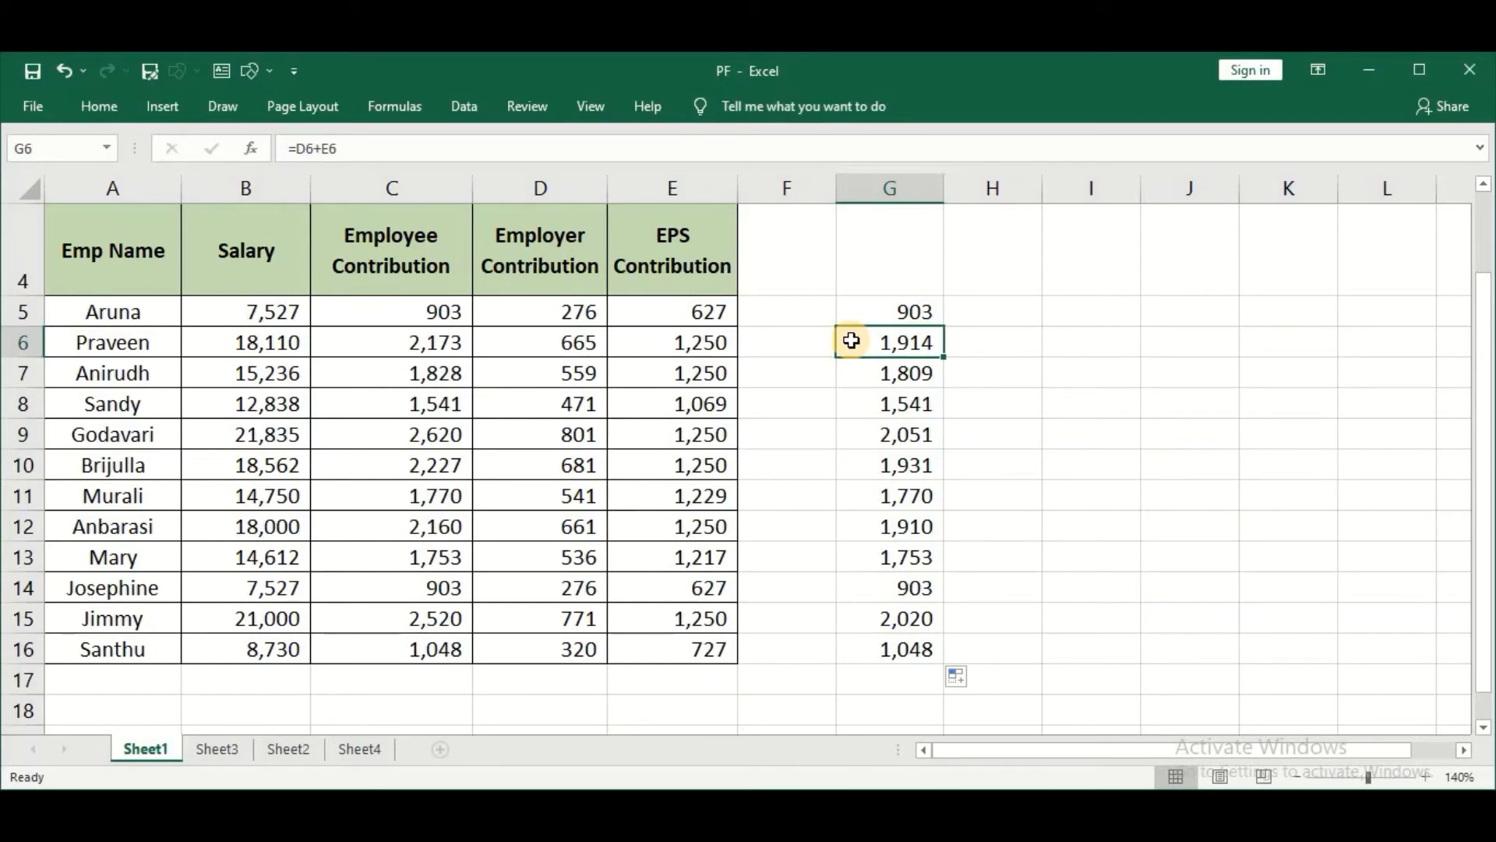
# Replace the Employer Contribution formula in D5 with =C5-E5
pyautogui.scroll(1, 851, 341)
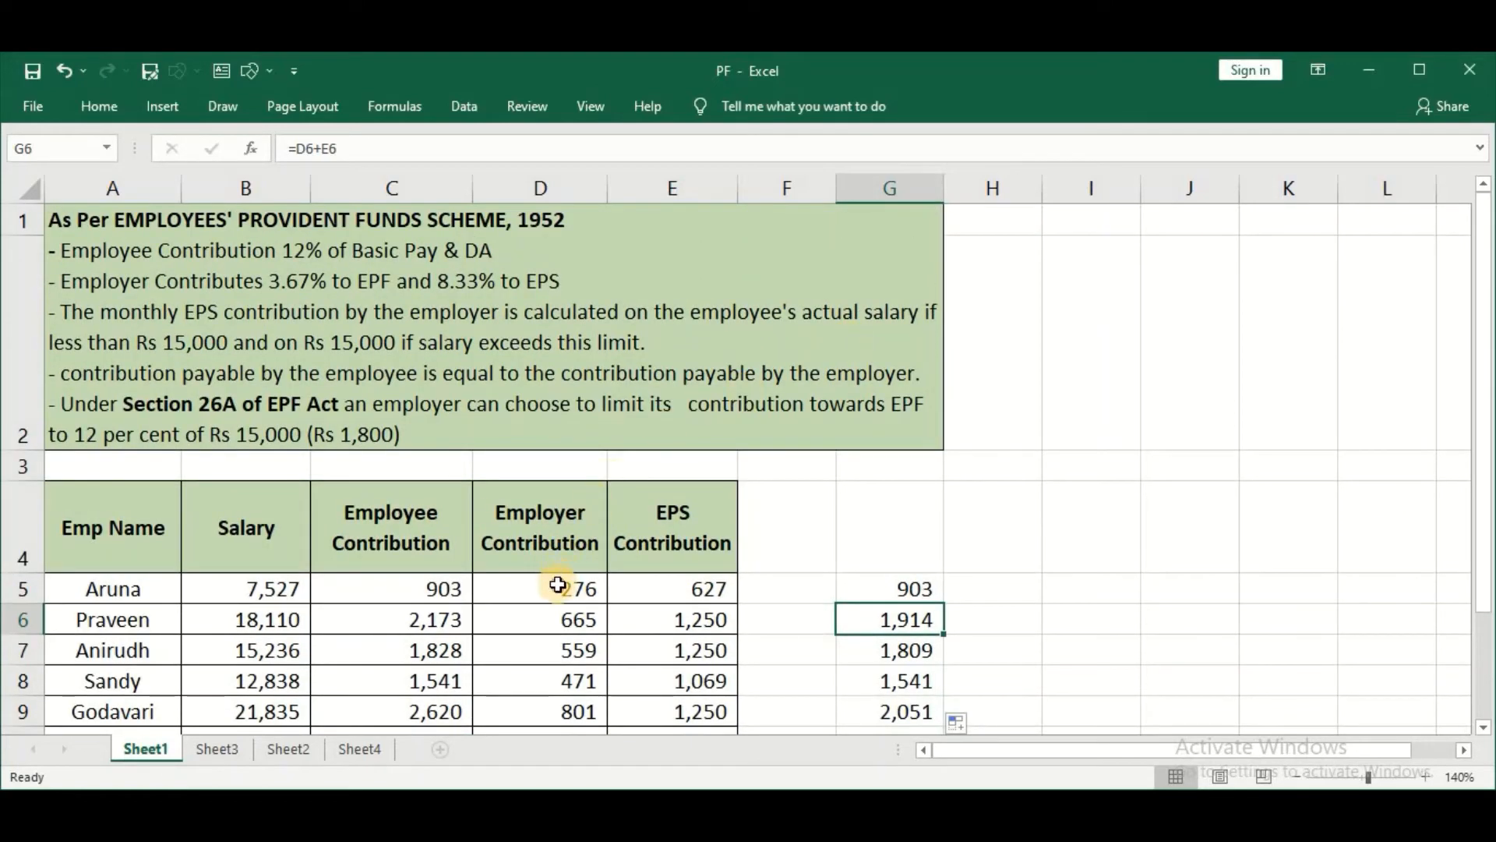
pyautogui.click(558, 585)
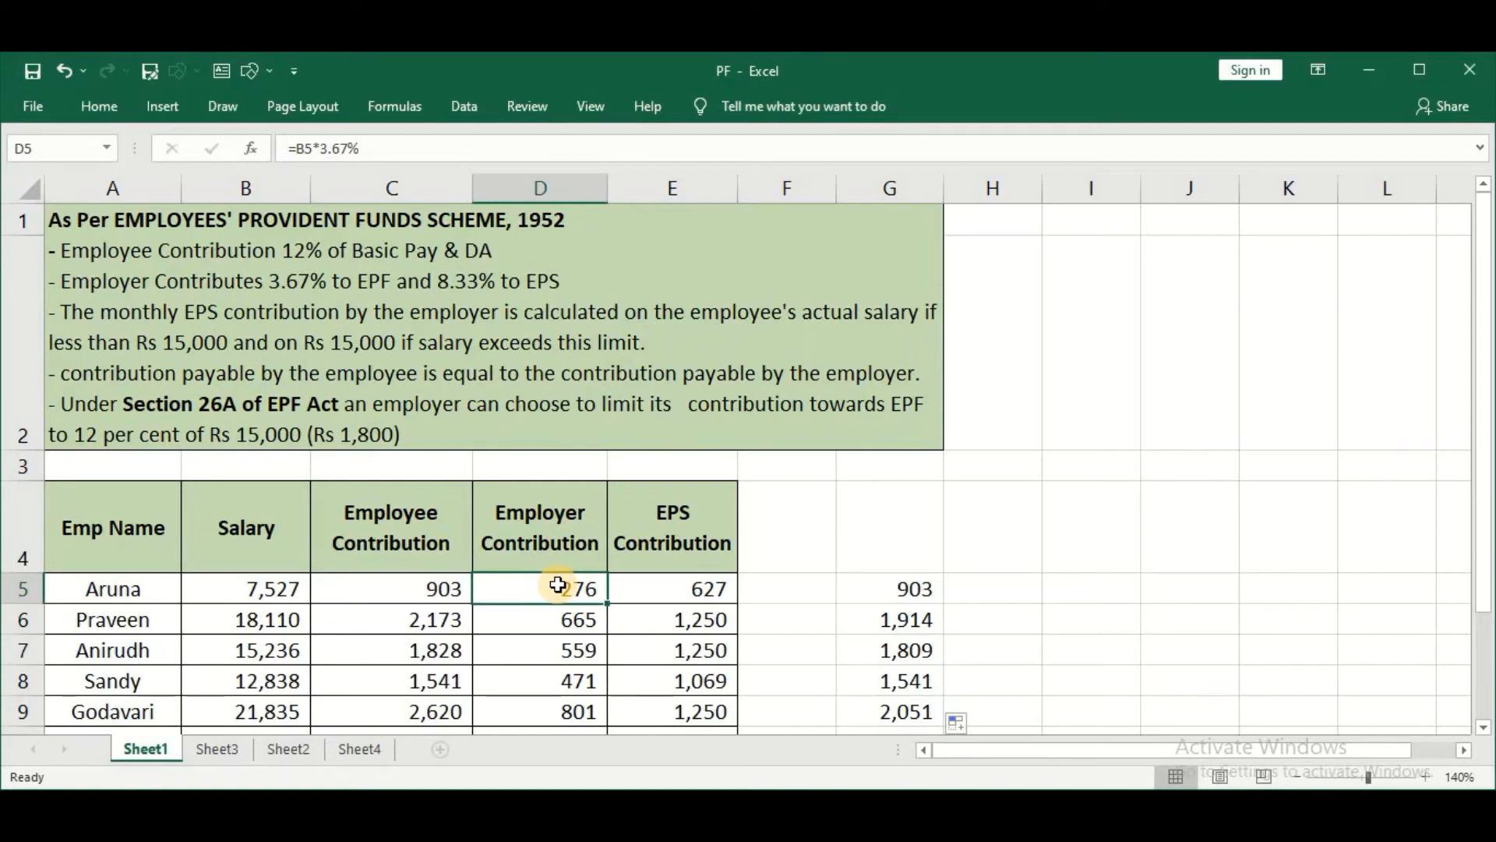
pyautogui.write('=')
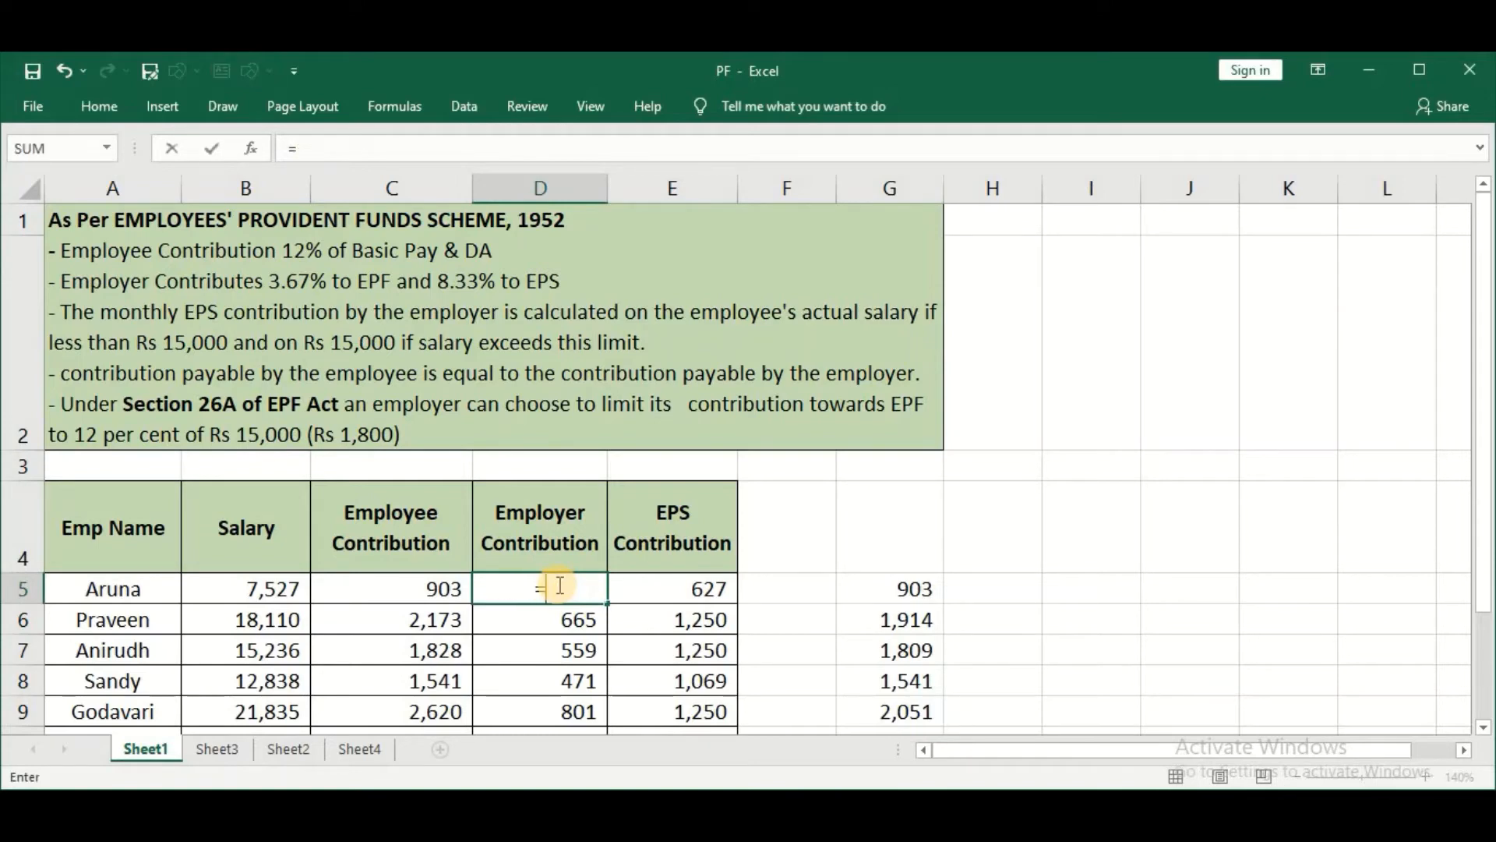
pyautogui.click(422, 589)
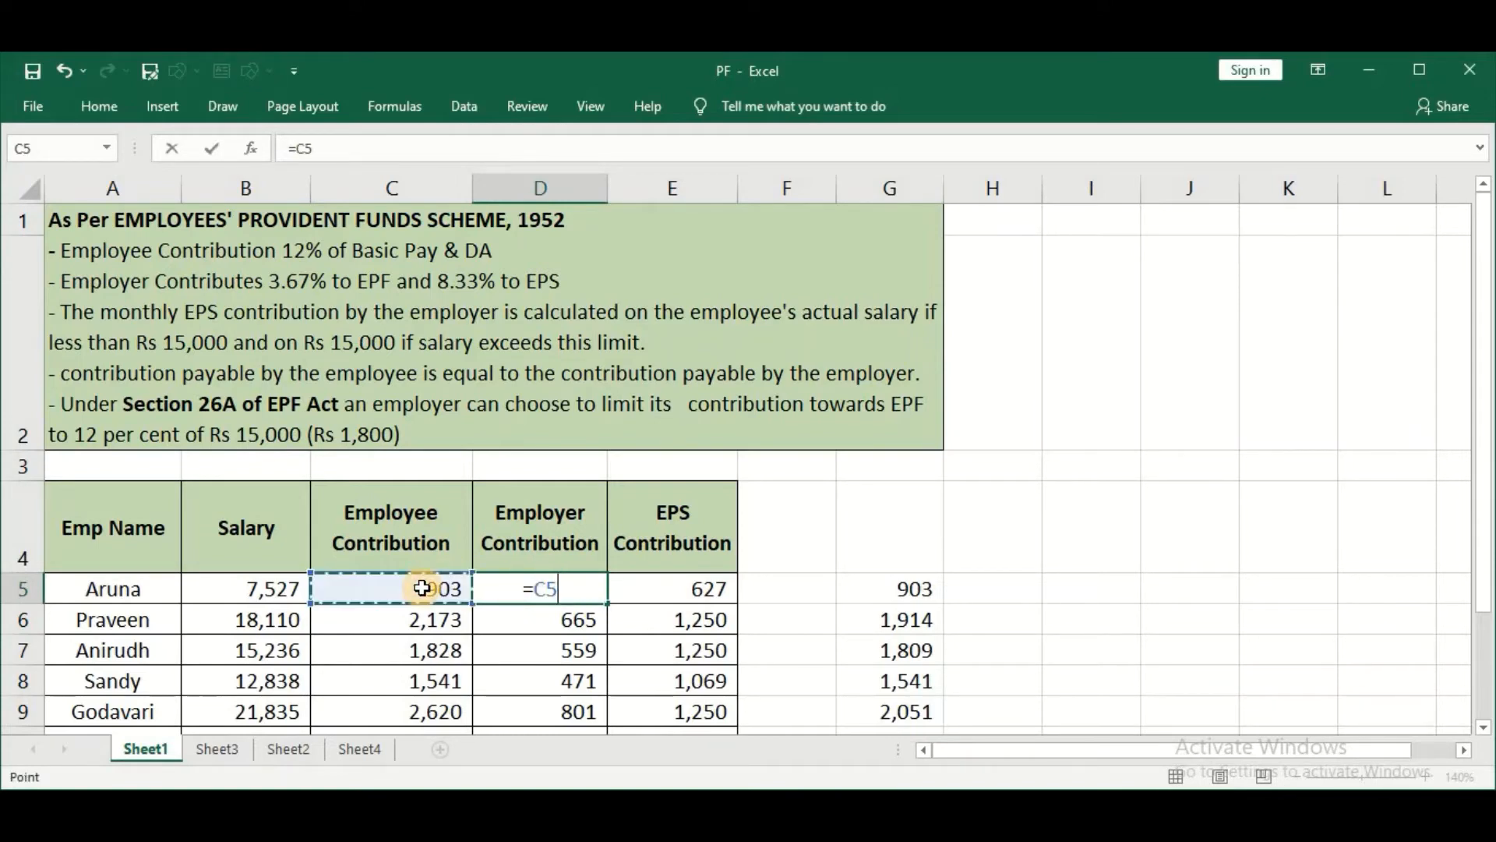
pyautogui.write('-')
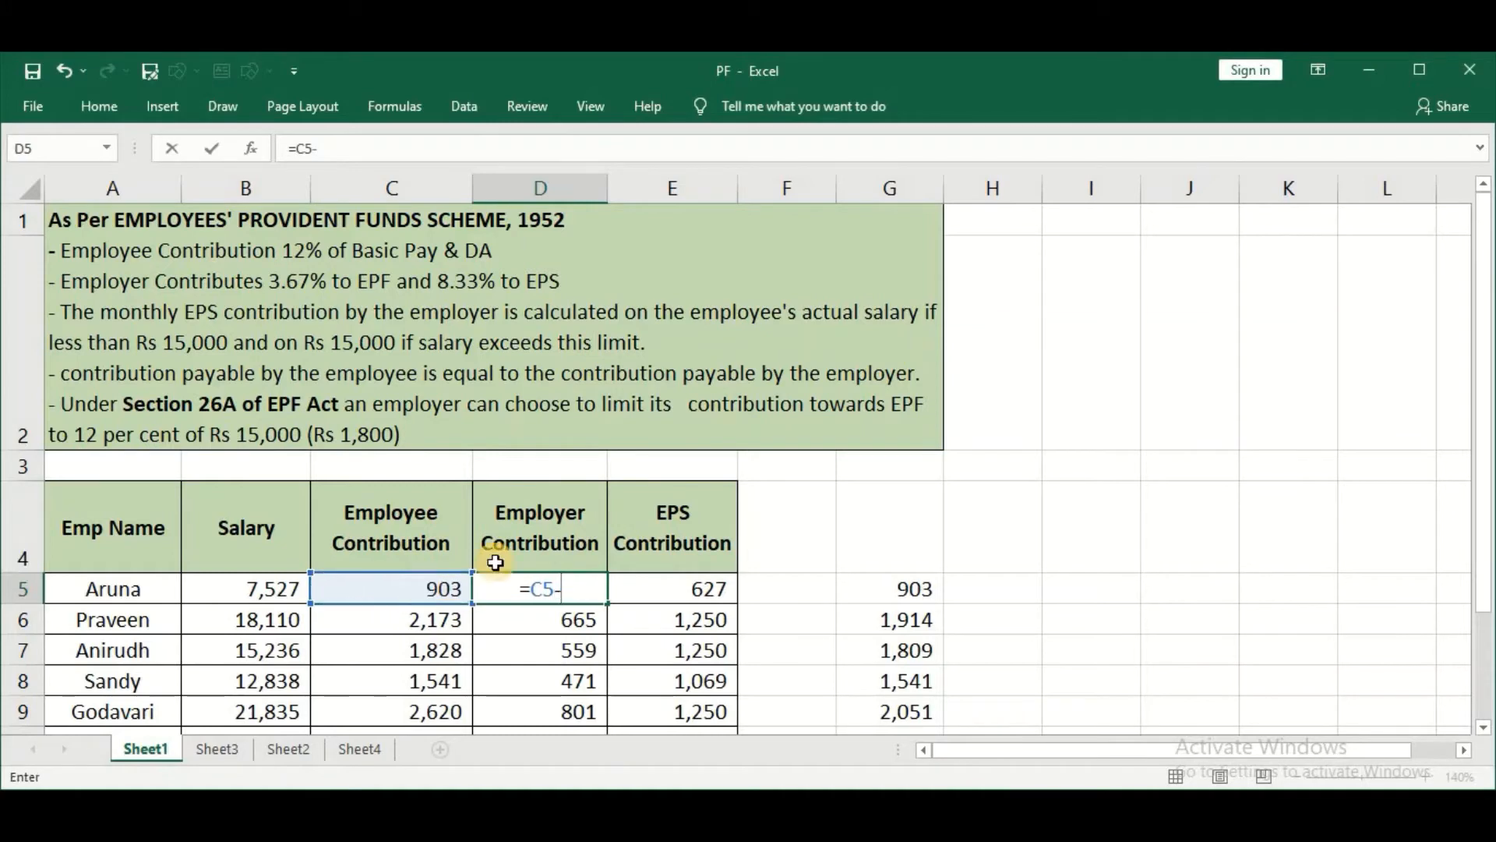
pyautogui.click(691, 581)
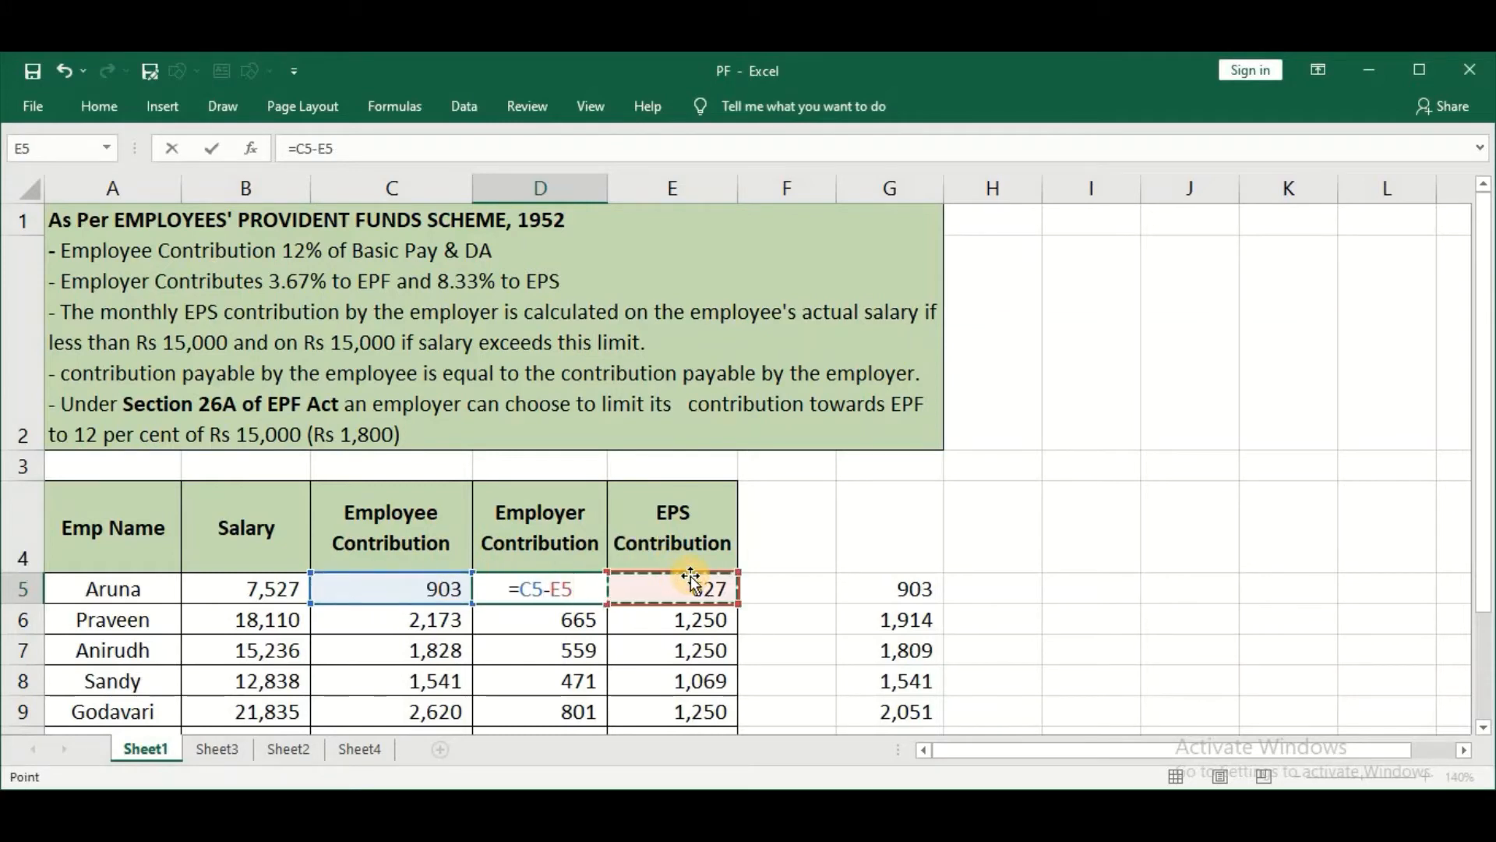
pyautogui.press('Return')
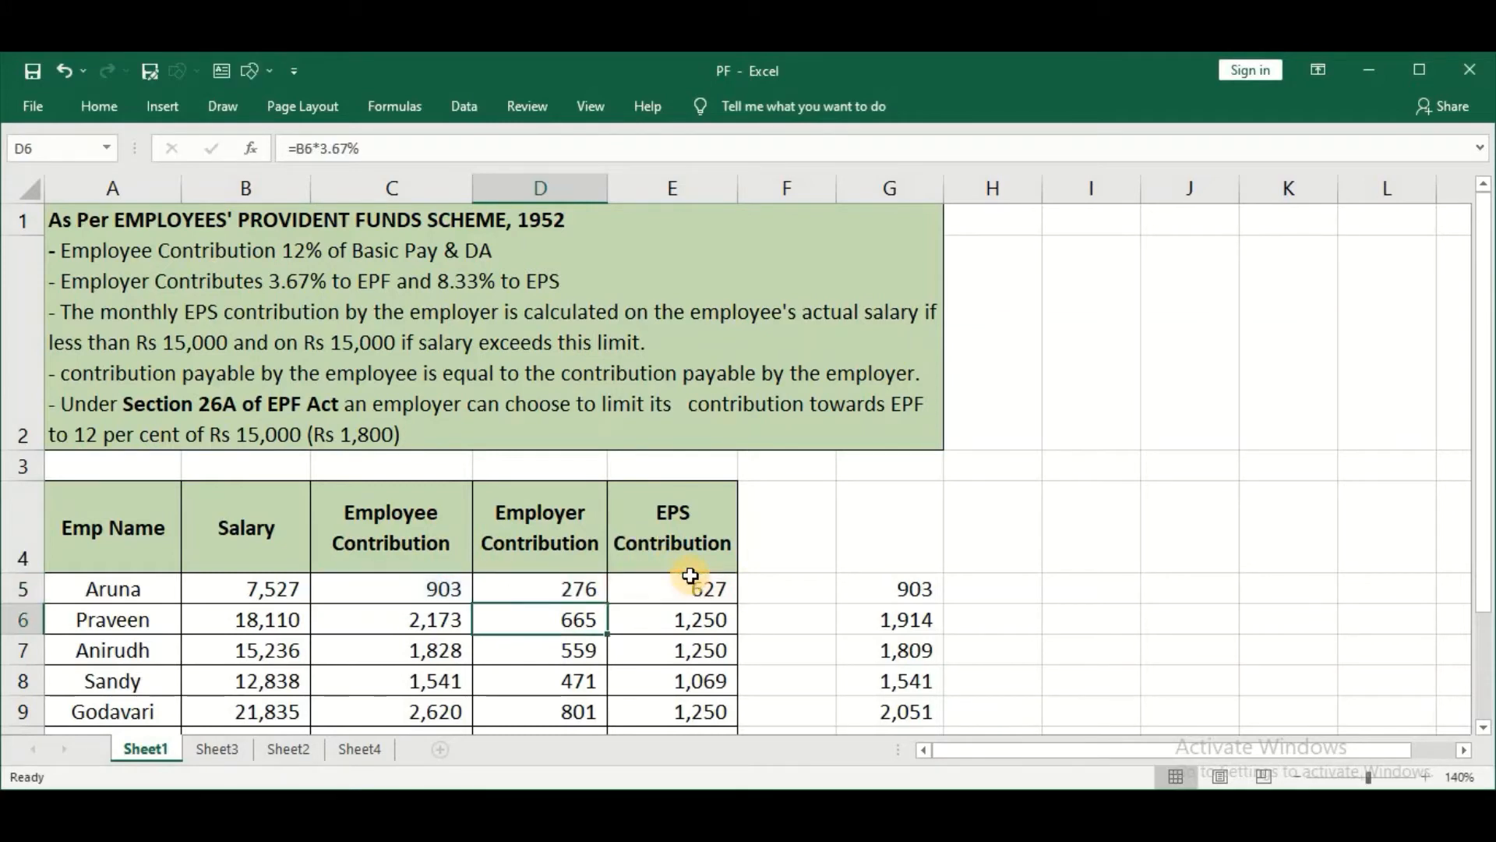
# Fill the D5 Employer Contribution formula down to D16
pyautogui.click(556, 597)
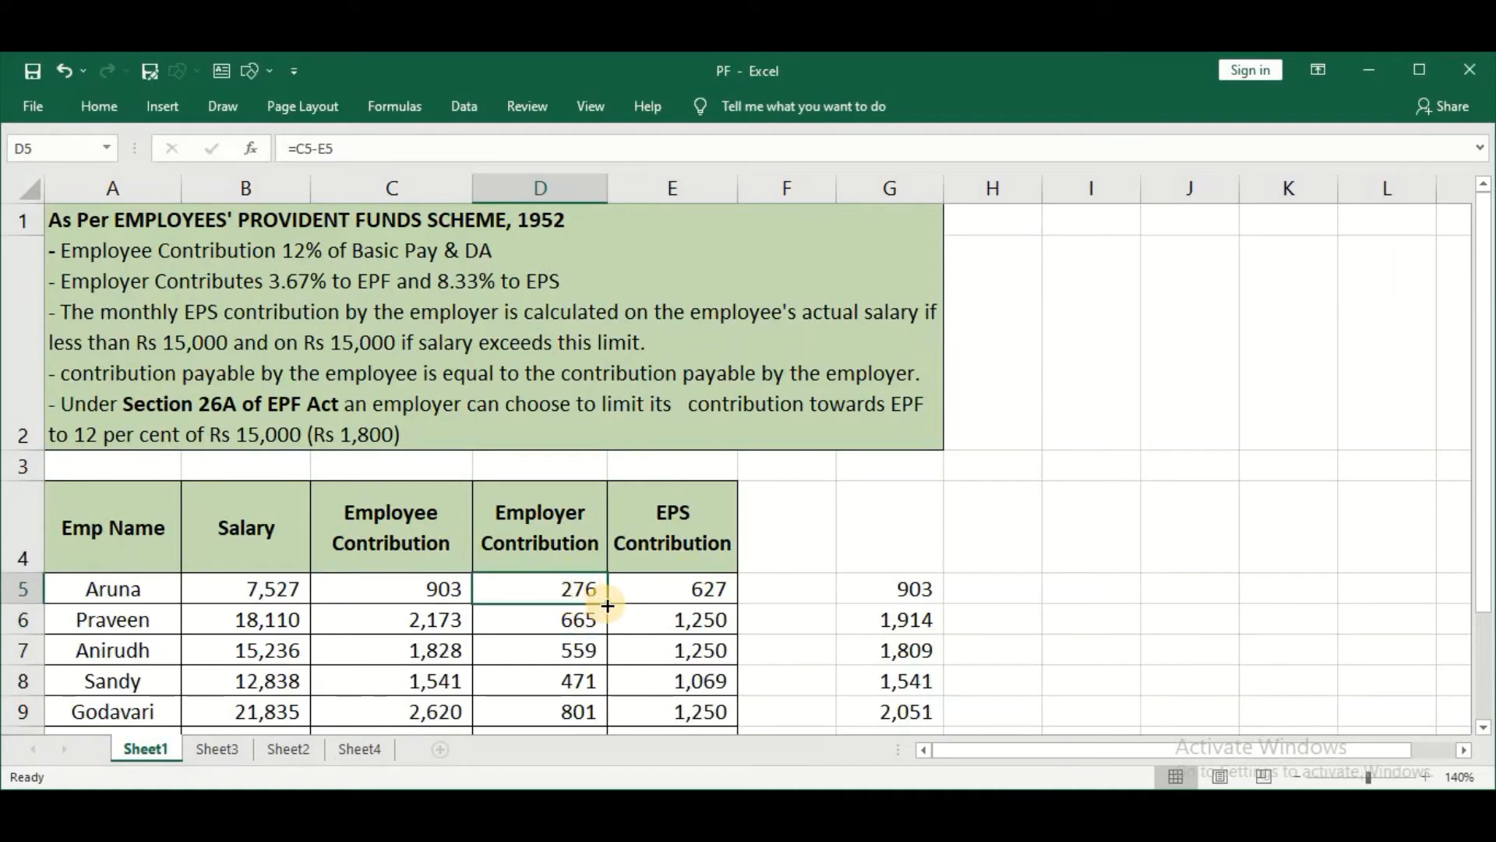
pyautogui.doubleClick(607, 605)
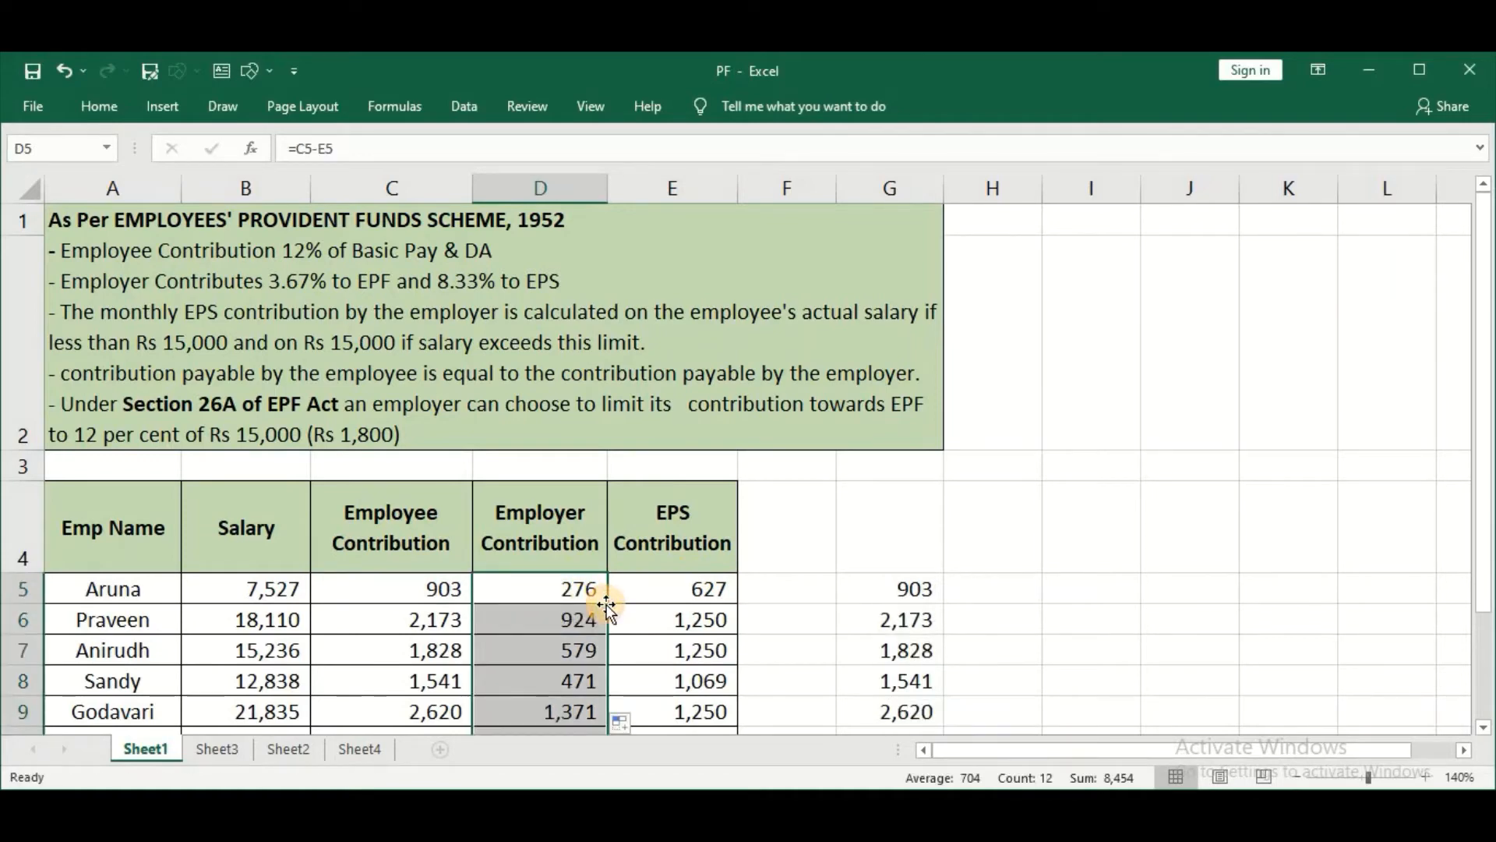
# Compare the check sums in G5:G16 with the Employee Contribution amounts in C5:C16
pyautogui.click(869, 619)
pyautogui.press('Down')
pyautogui.press('Down')
pyautogui.press('Down')
pyautogui.press('Down')
pyautogui.press('Down')
pyautogui.press('Down')
pyautogui.press('Down')
pyautogui.press('Down')
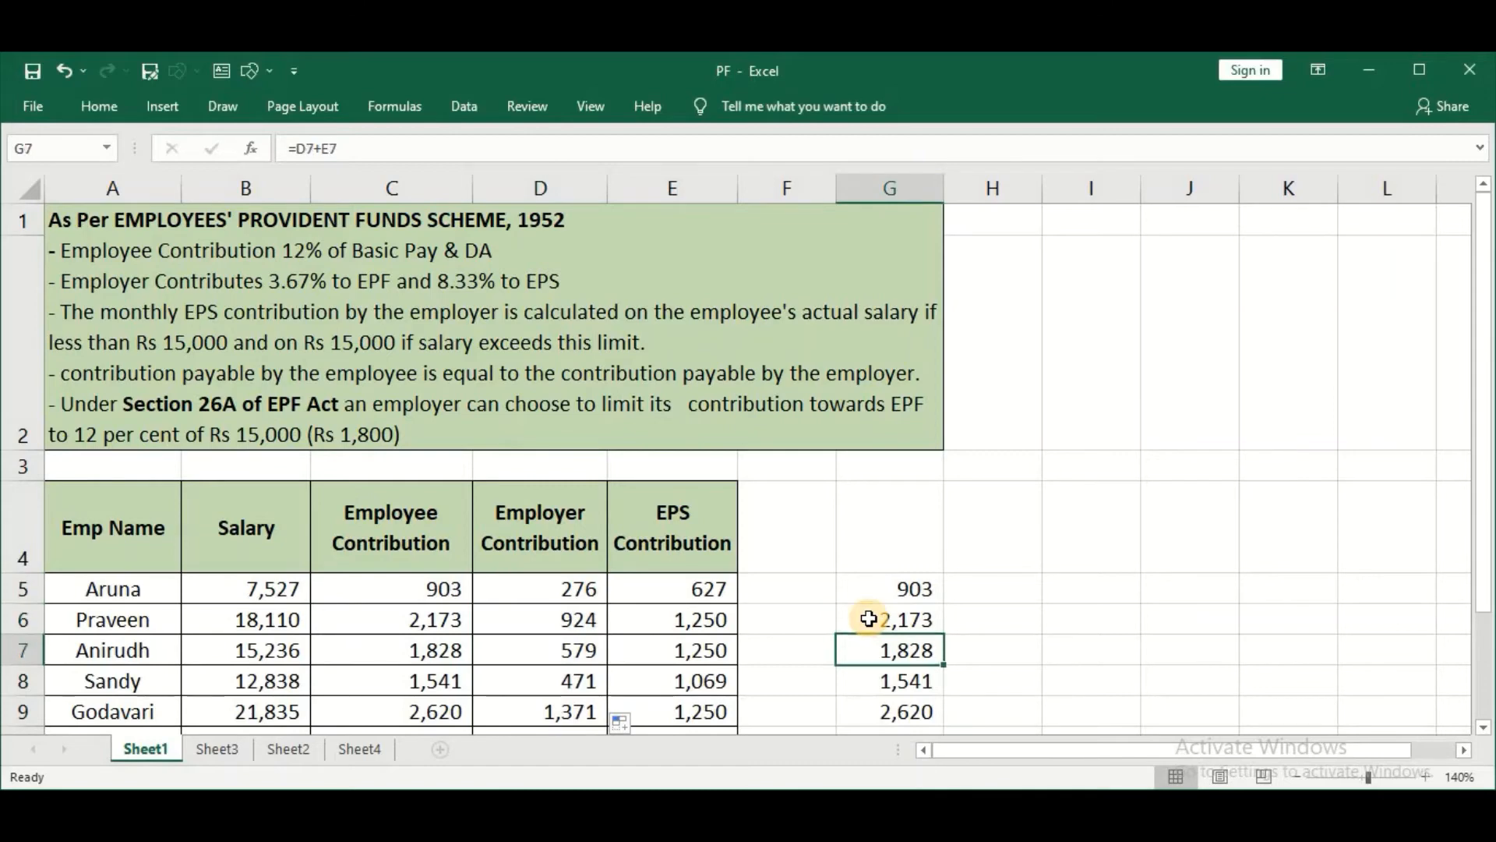
pyautogui.press('Down')
pyautogui.press('Down')
pyautogui.press('Down')
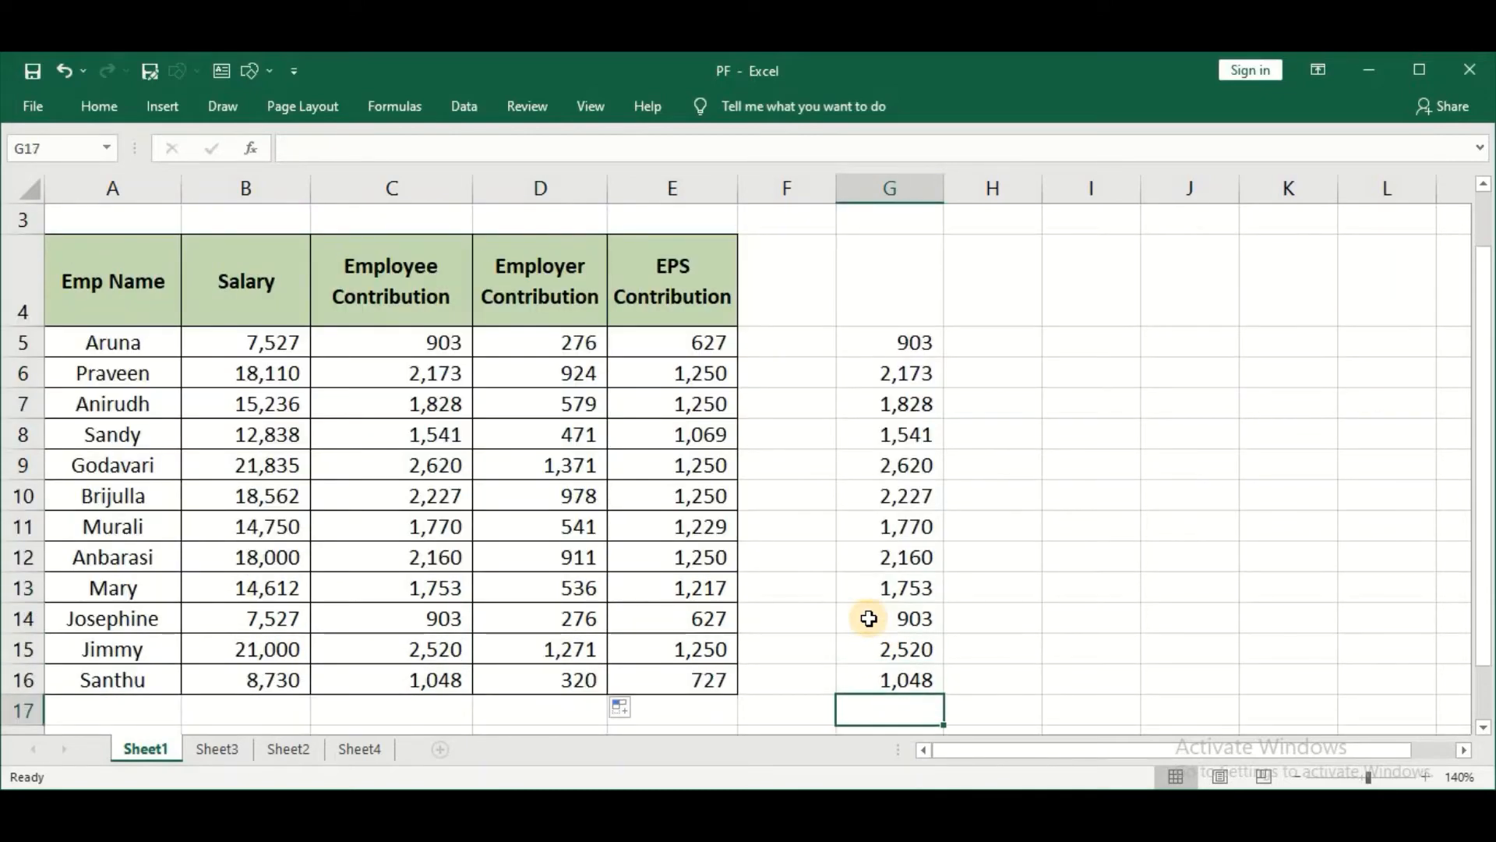
pyautogui.press('Up')
pyautogui.hotkey('ctrl', 'Up')
pyautogui.press('Up')
pyautogui.press('Up')
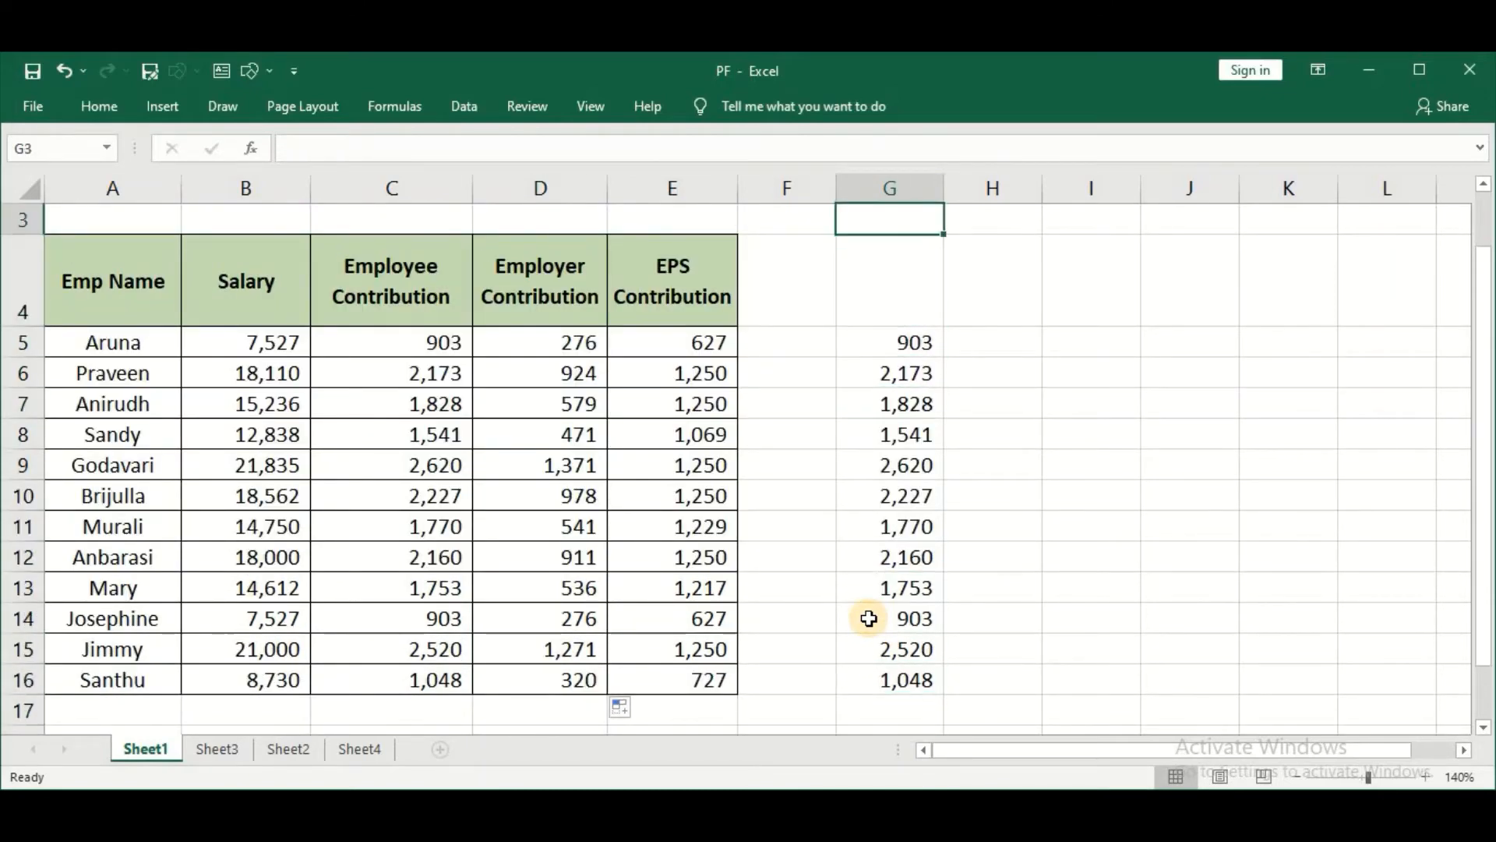
pyautogui.press('Up')
pyautogui.press('Down')
pyautogui.press('Down')
pyautogui.press('Down')
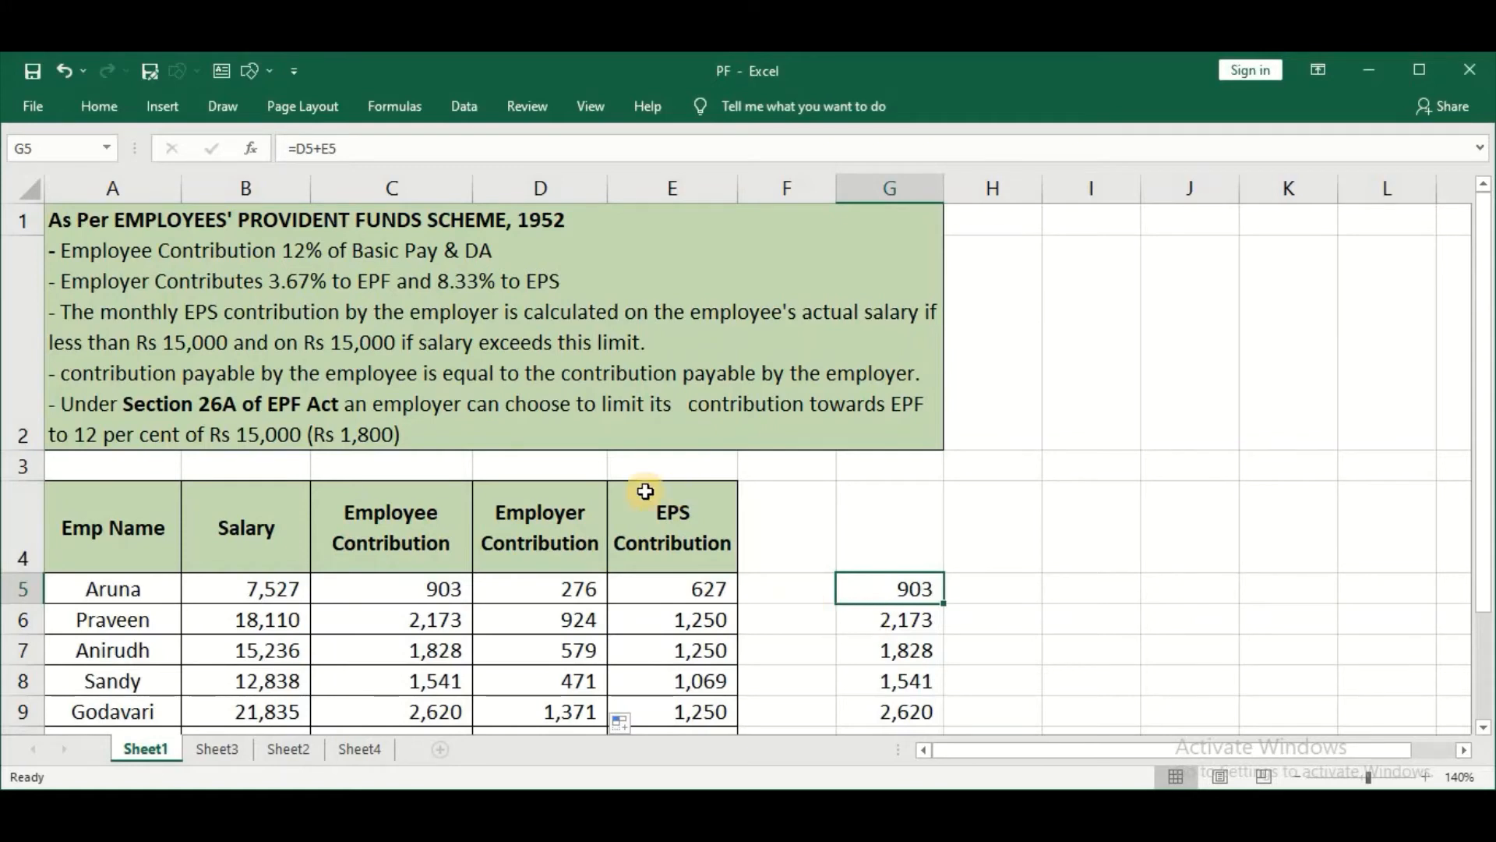
pyautogui.click(578, 590)
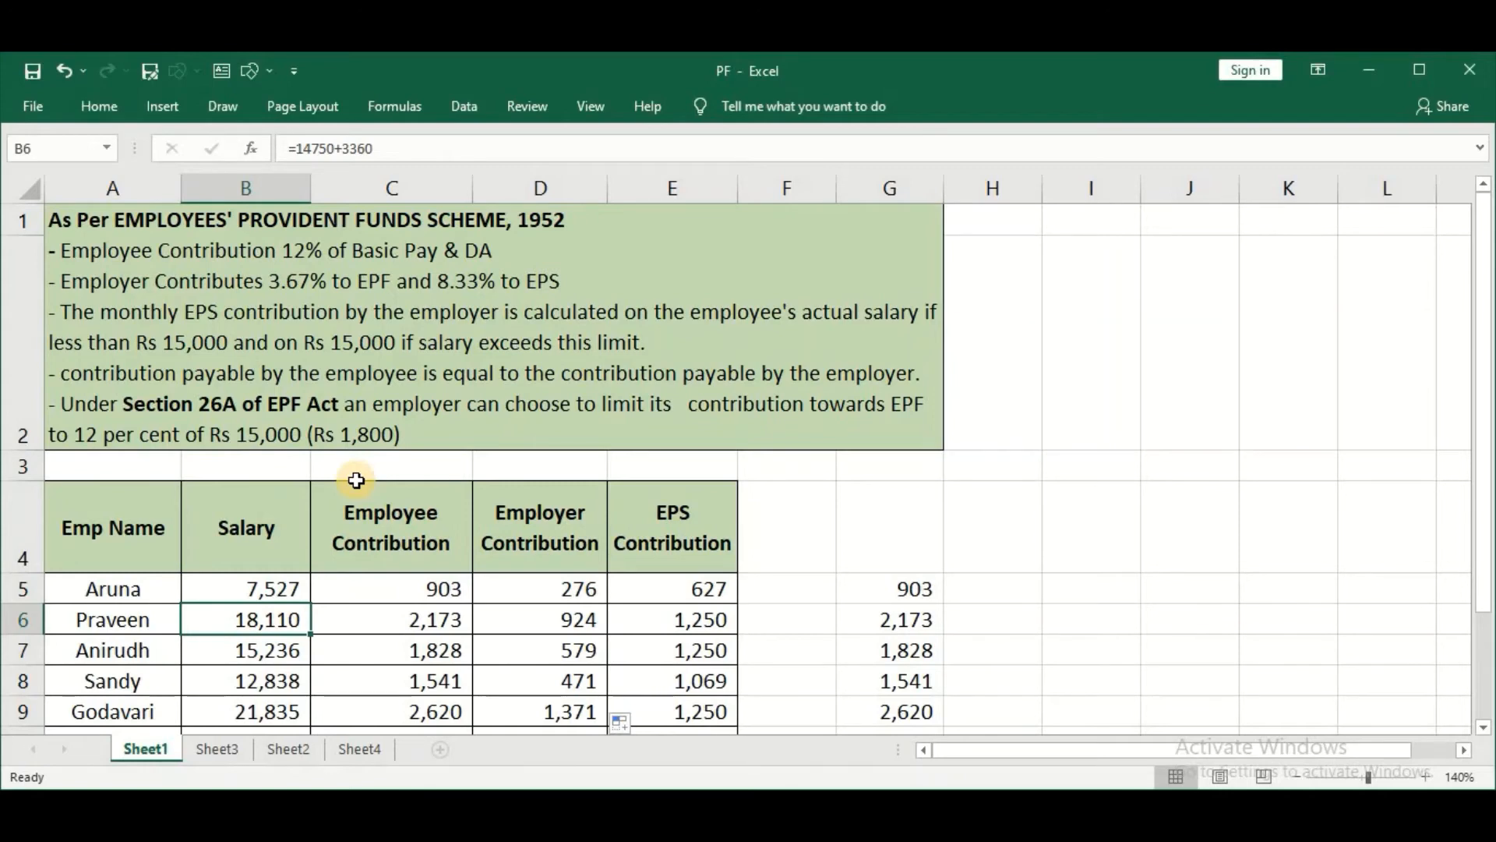
# Examine the basic pay and PF deduction on both payslips in Sheet3
pyautogui.click(218, 749)
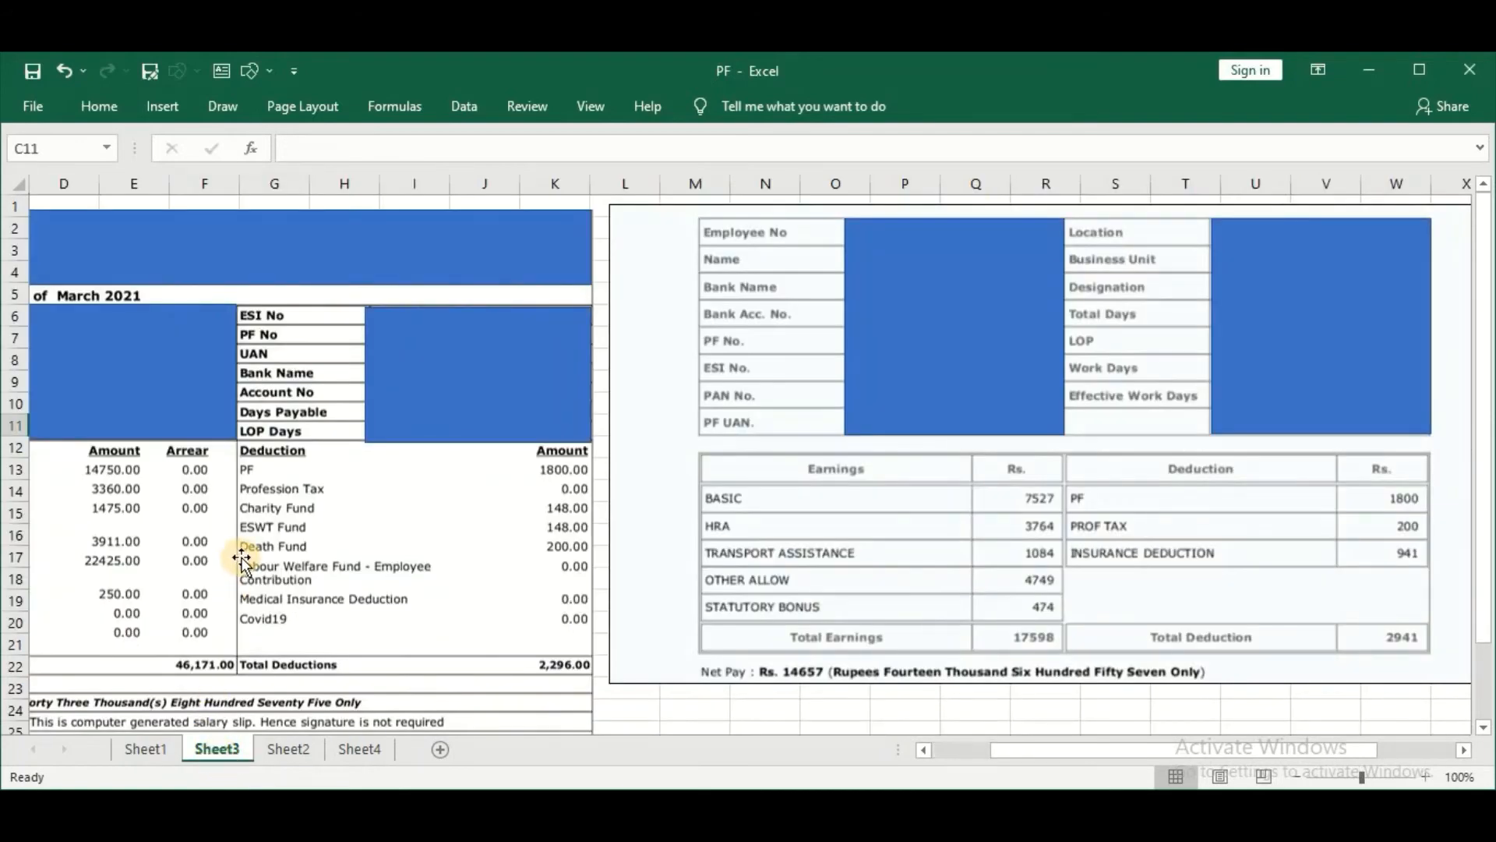
pyautogui.hscroll(-3, 241, 557)
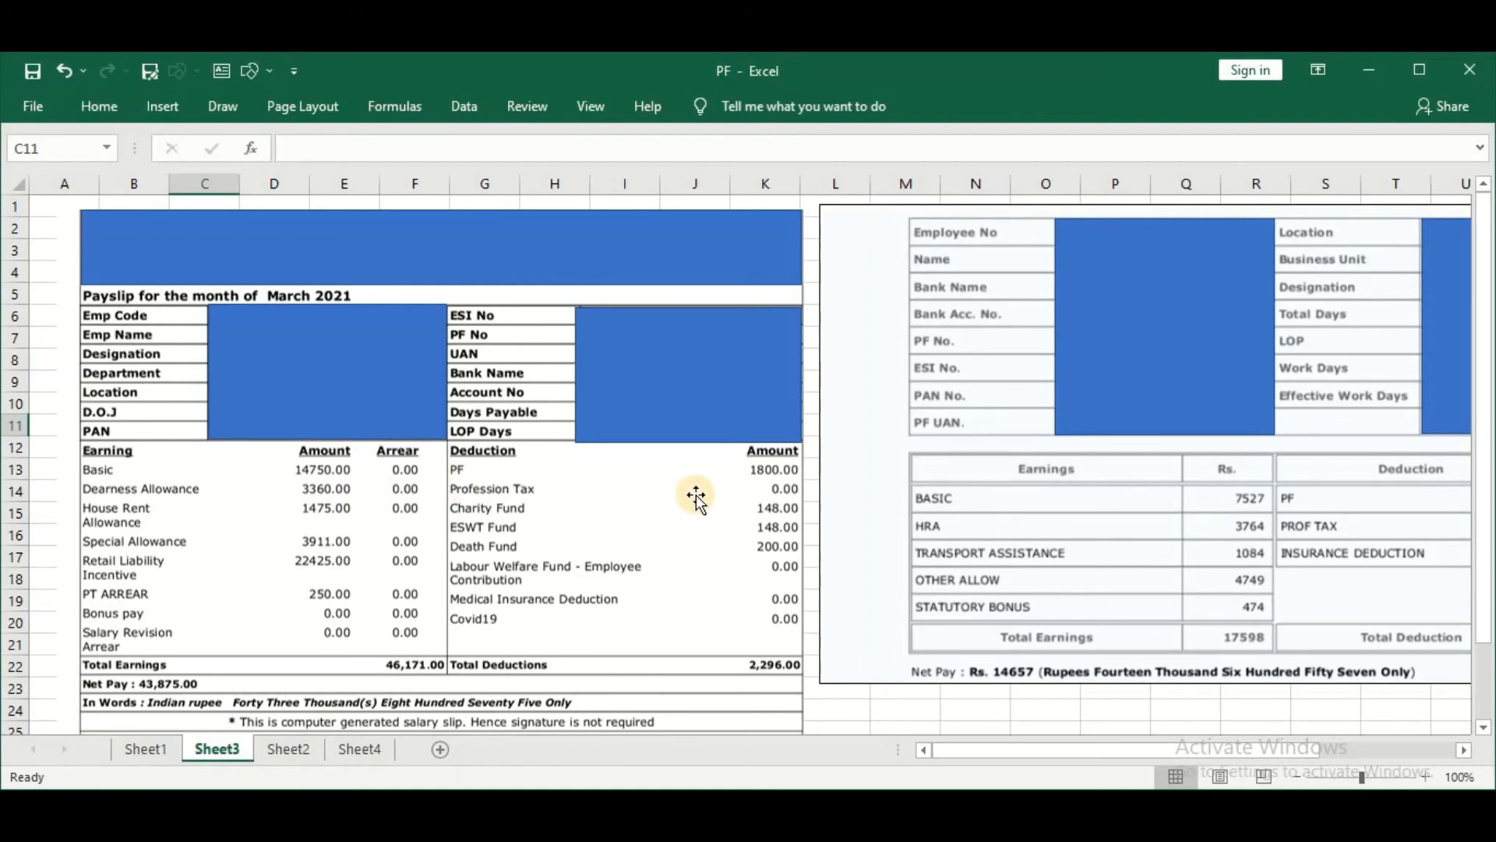
pyautogui.hscroll(3, 696, 496)
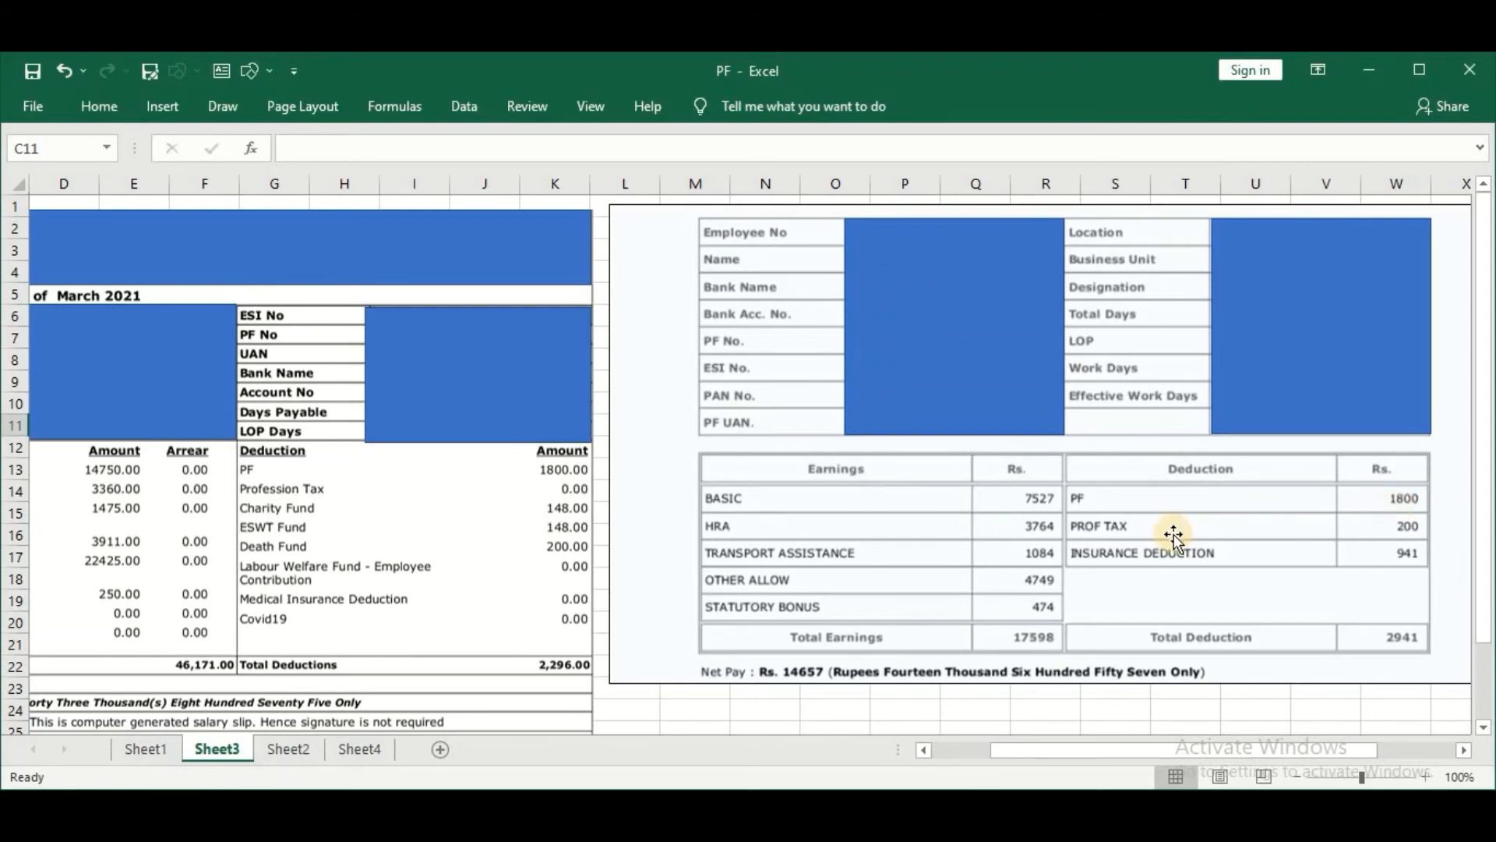
# On Sheet1, change the Employee Contribution formula in C5 to =15000*12%
pyautogui.click(146, 749)
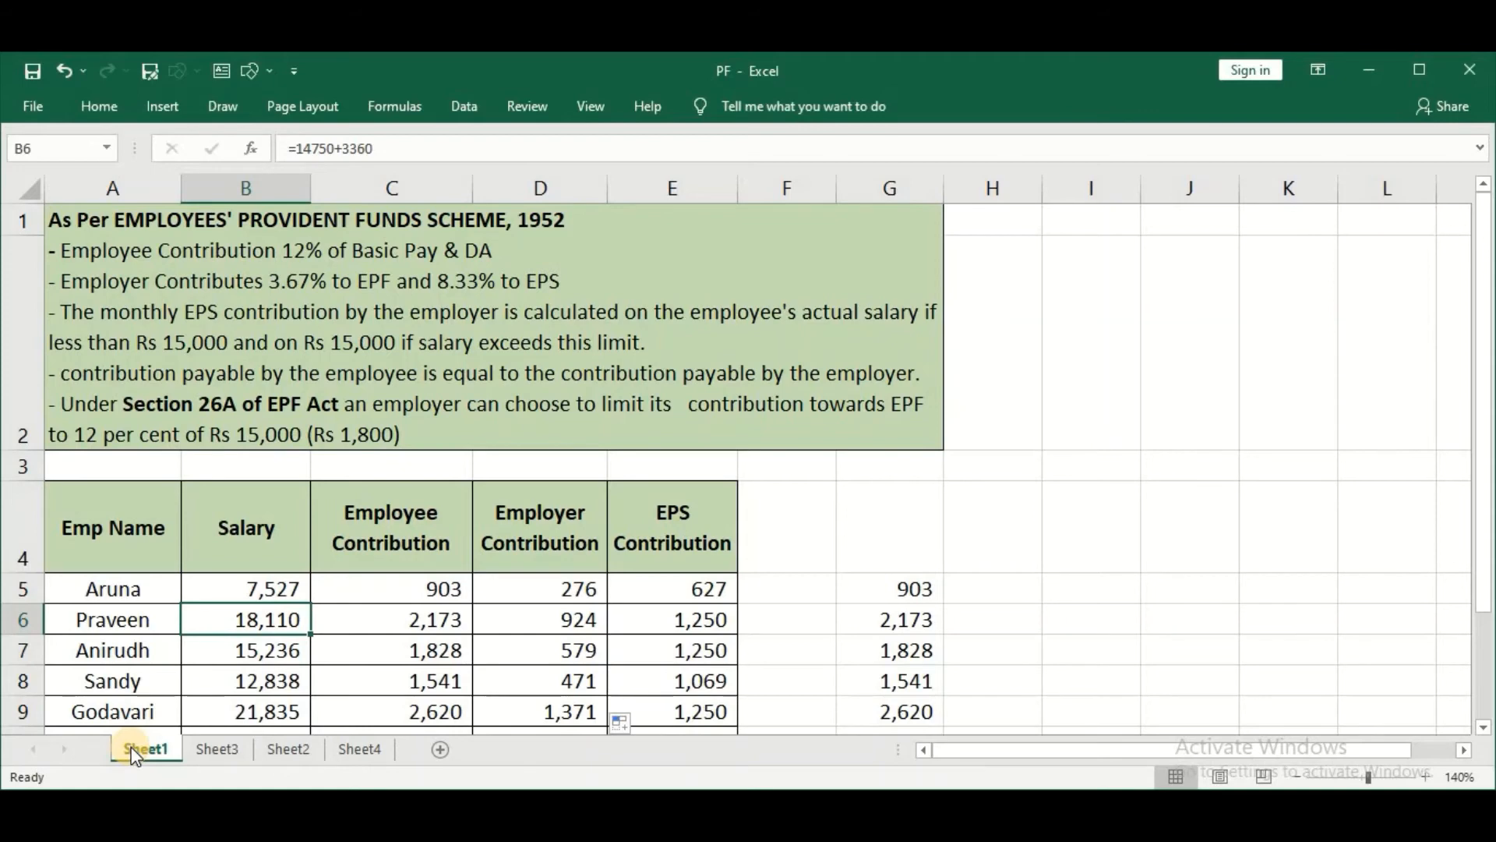
pyautogui.click(398, 594)
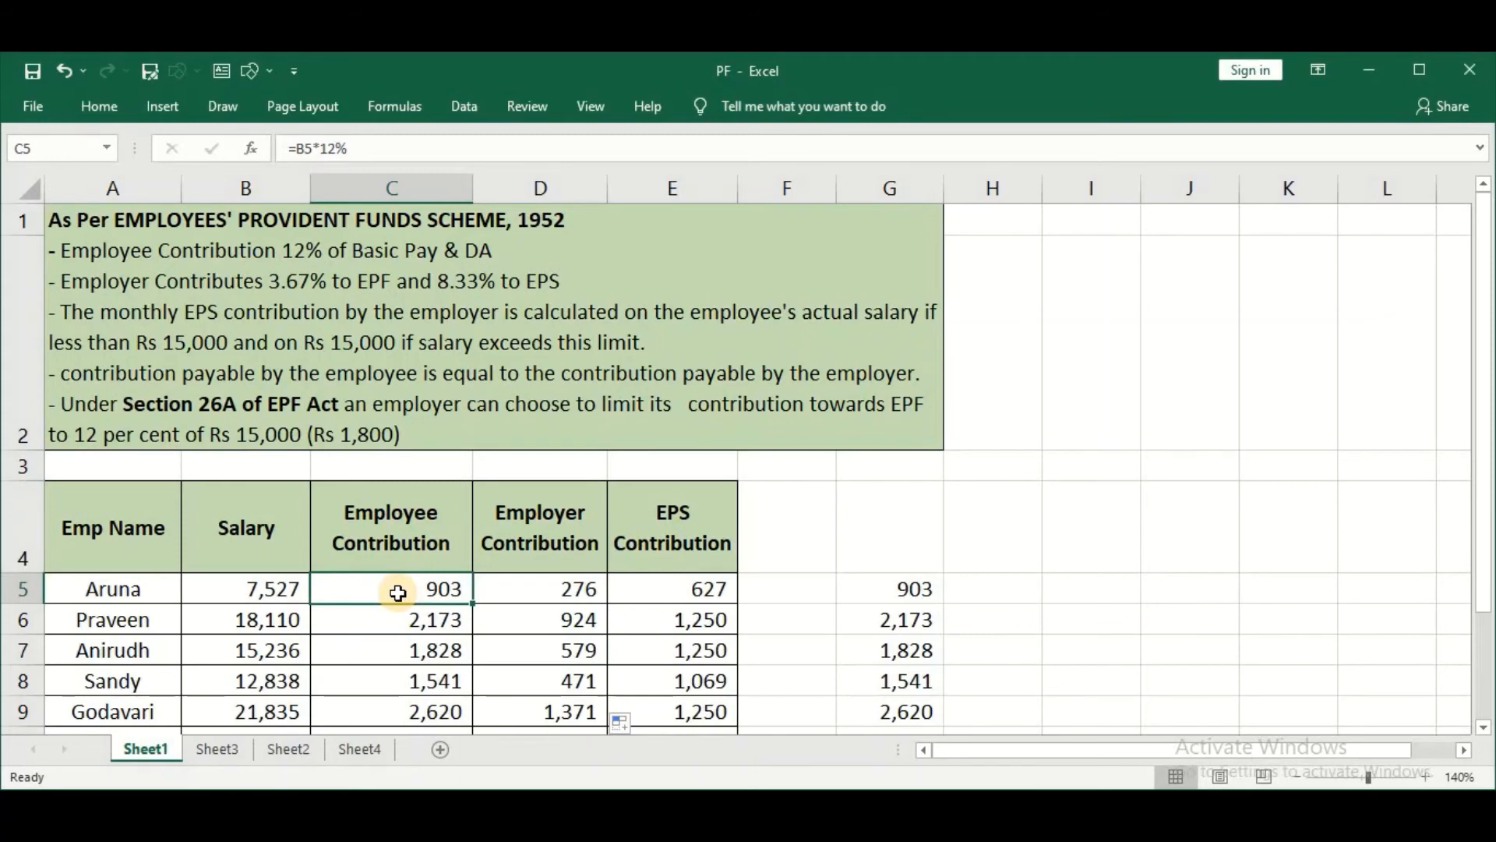
pyautogui.doubleClick(398, 593)
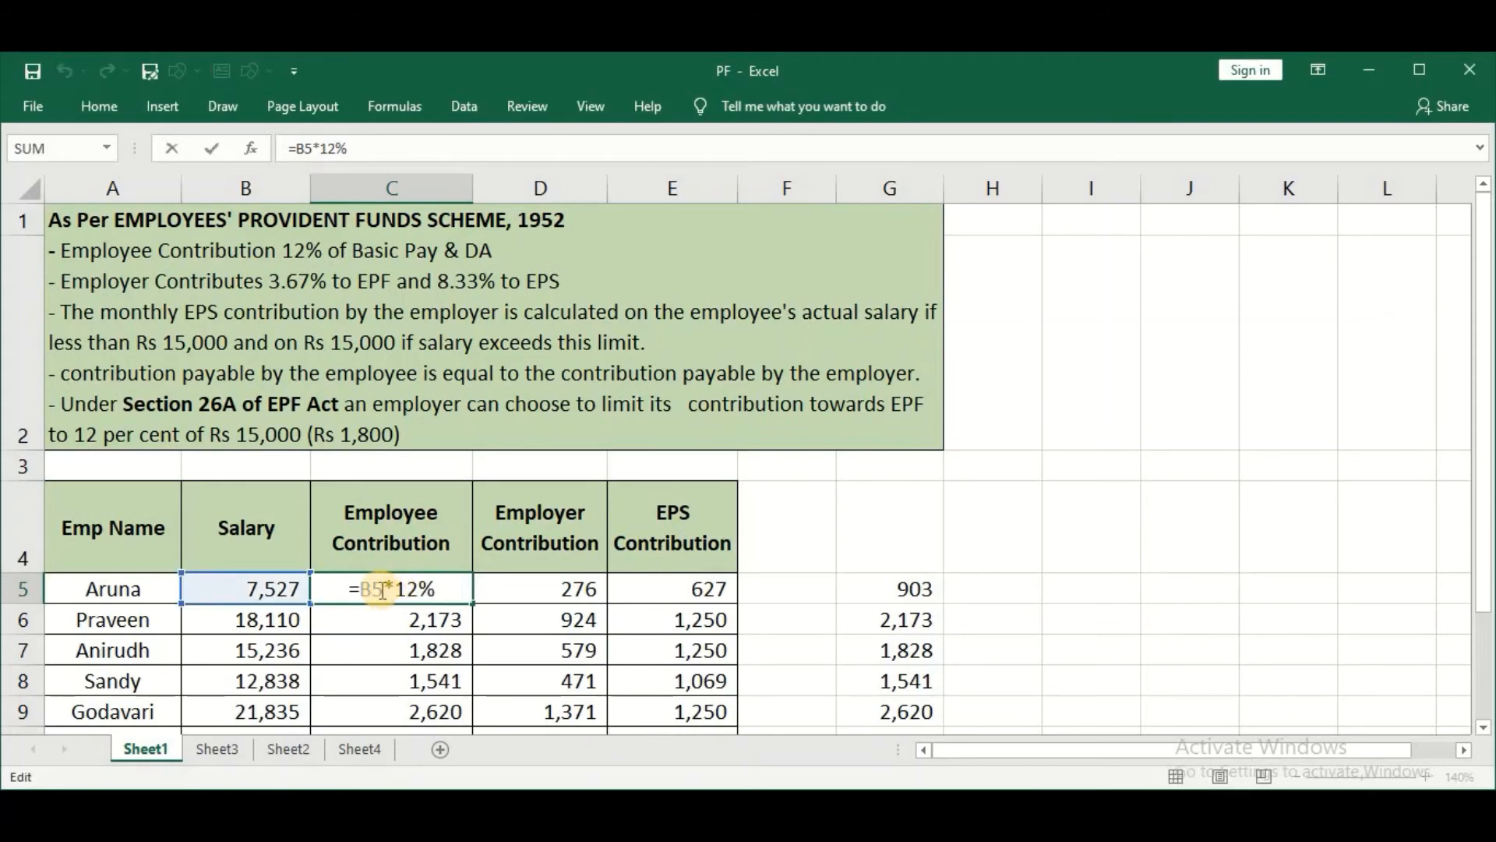
pyautogui.press('BackSpace')
pyautogui.press('BackSpace')
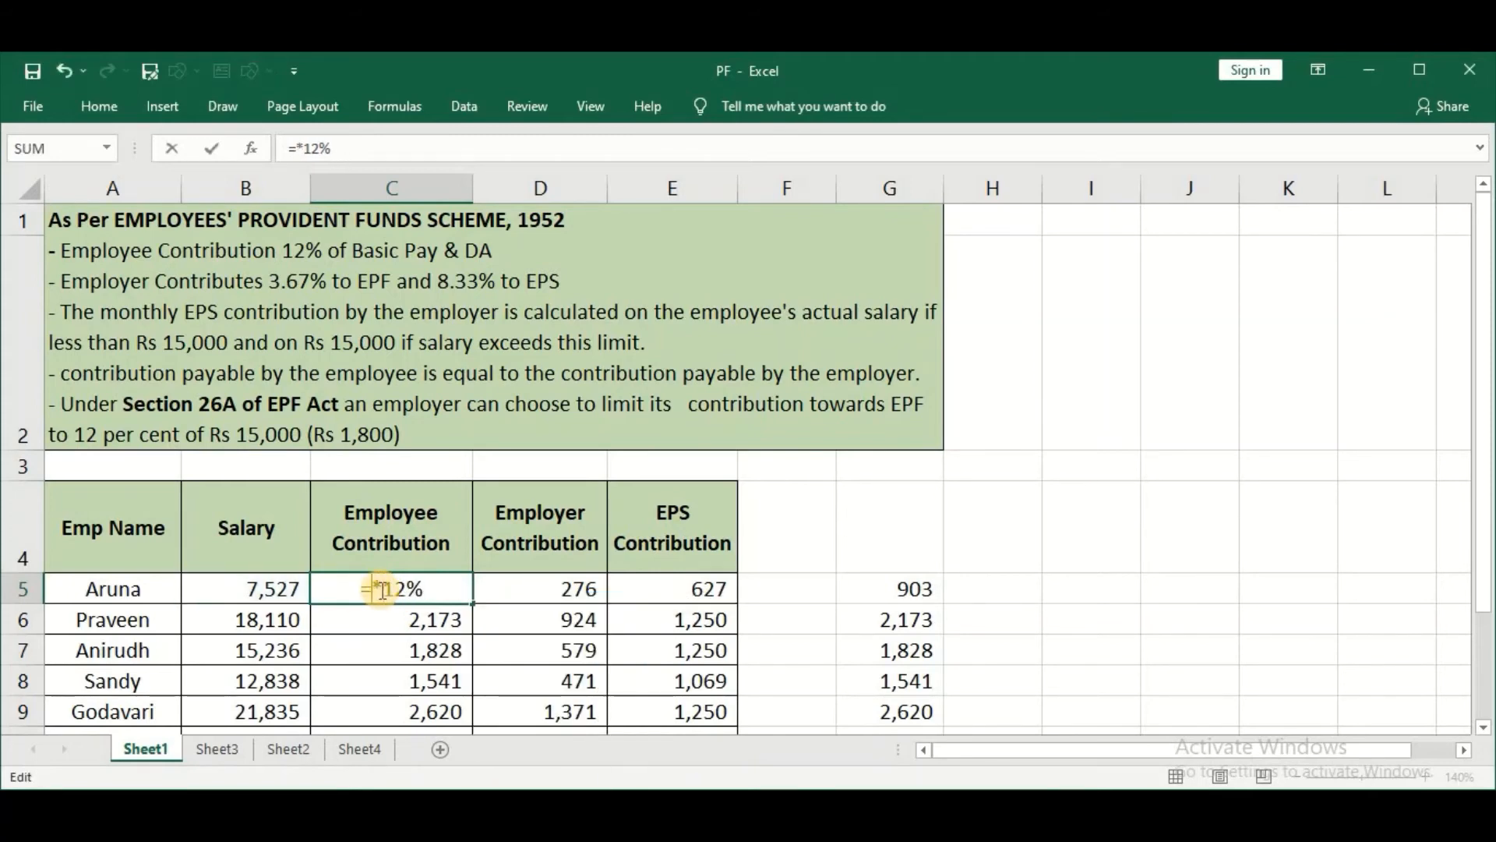
pyautogui.write('15000')
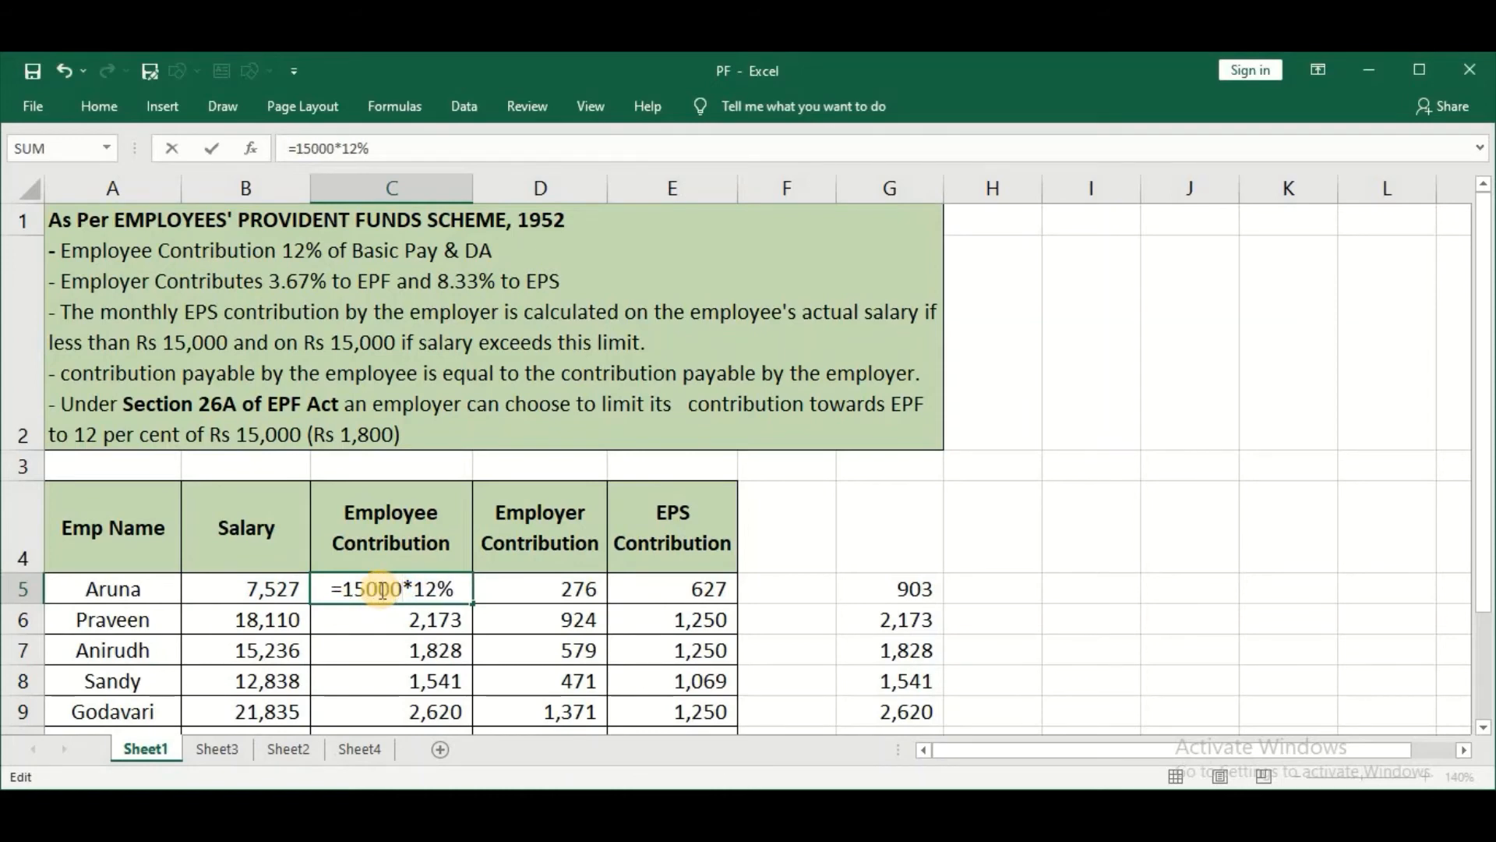
pyautogui.press('Return')
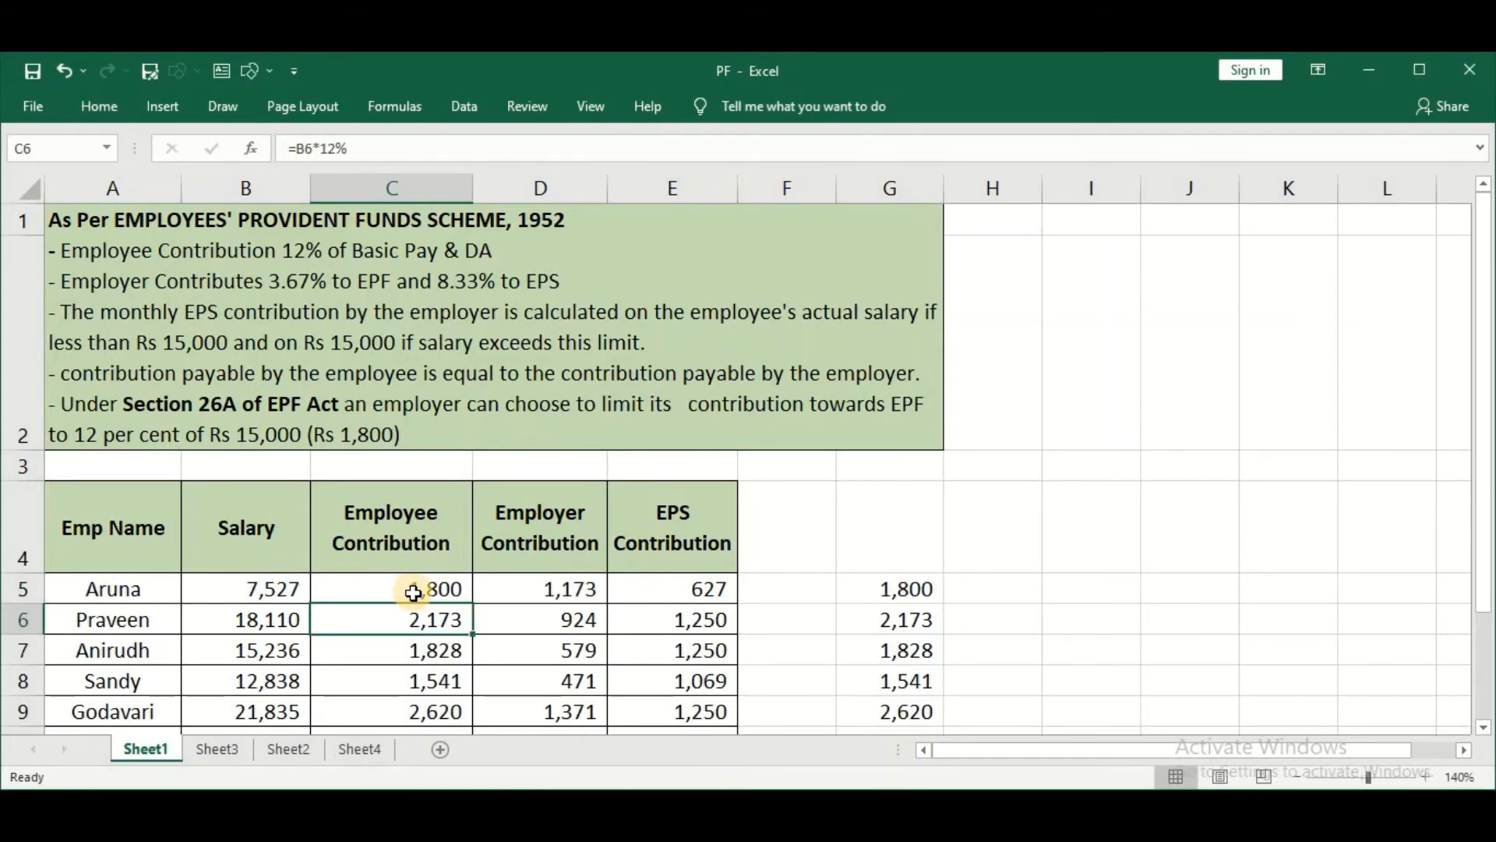
# Fill the C5 formula down to C16 and compare the check sums in column G with column C
pyautogui.click(410, 589)
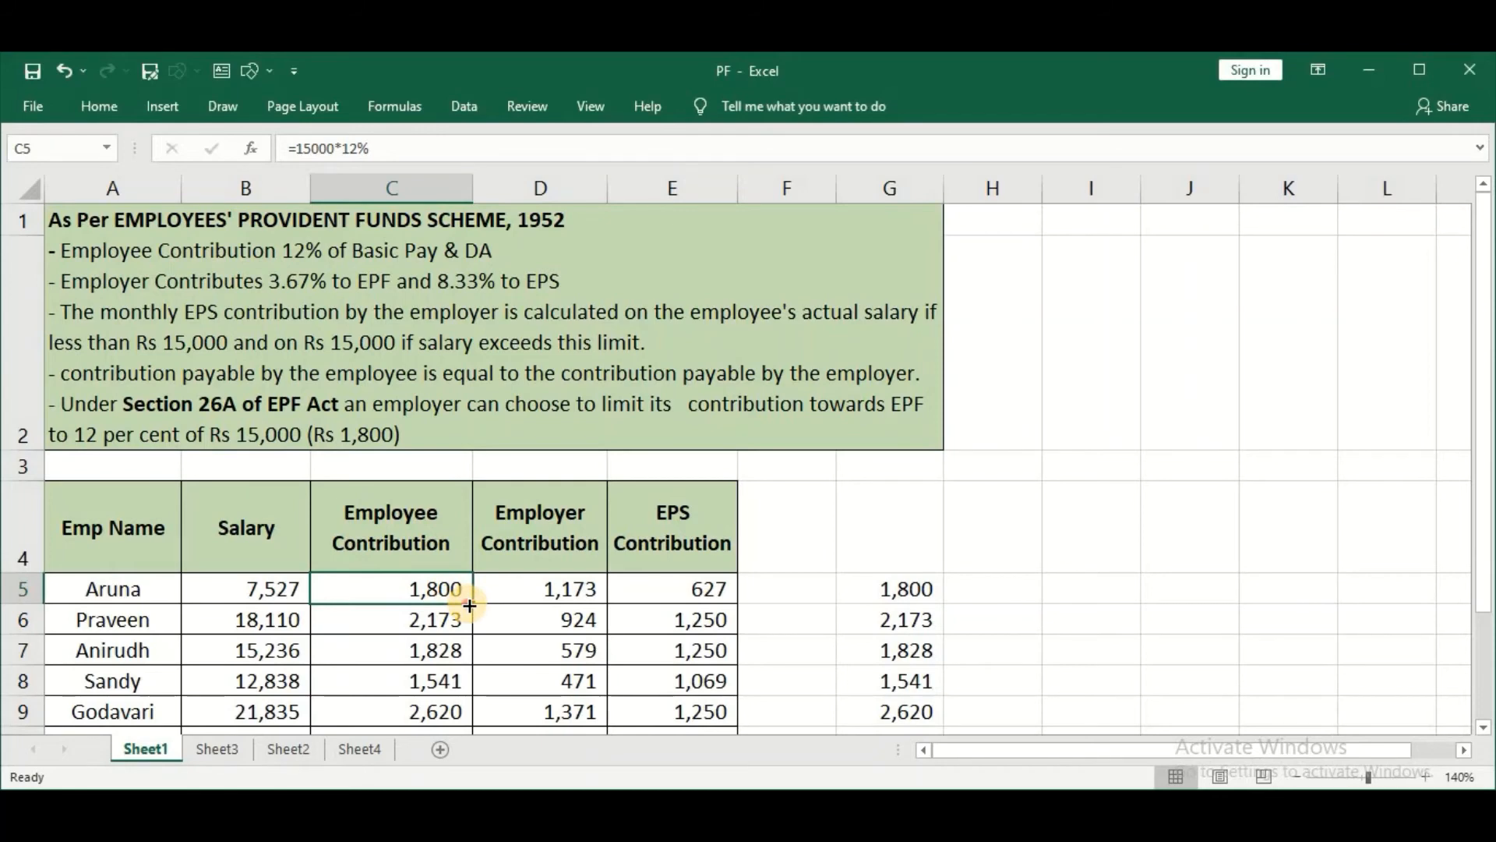
pyautogui.doubleClick(468, 601)
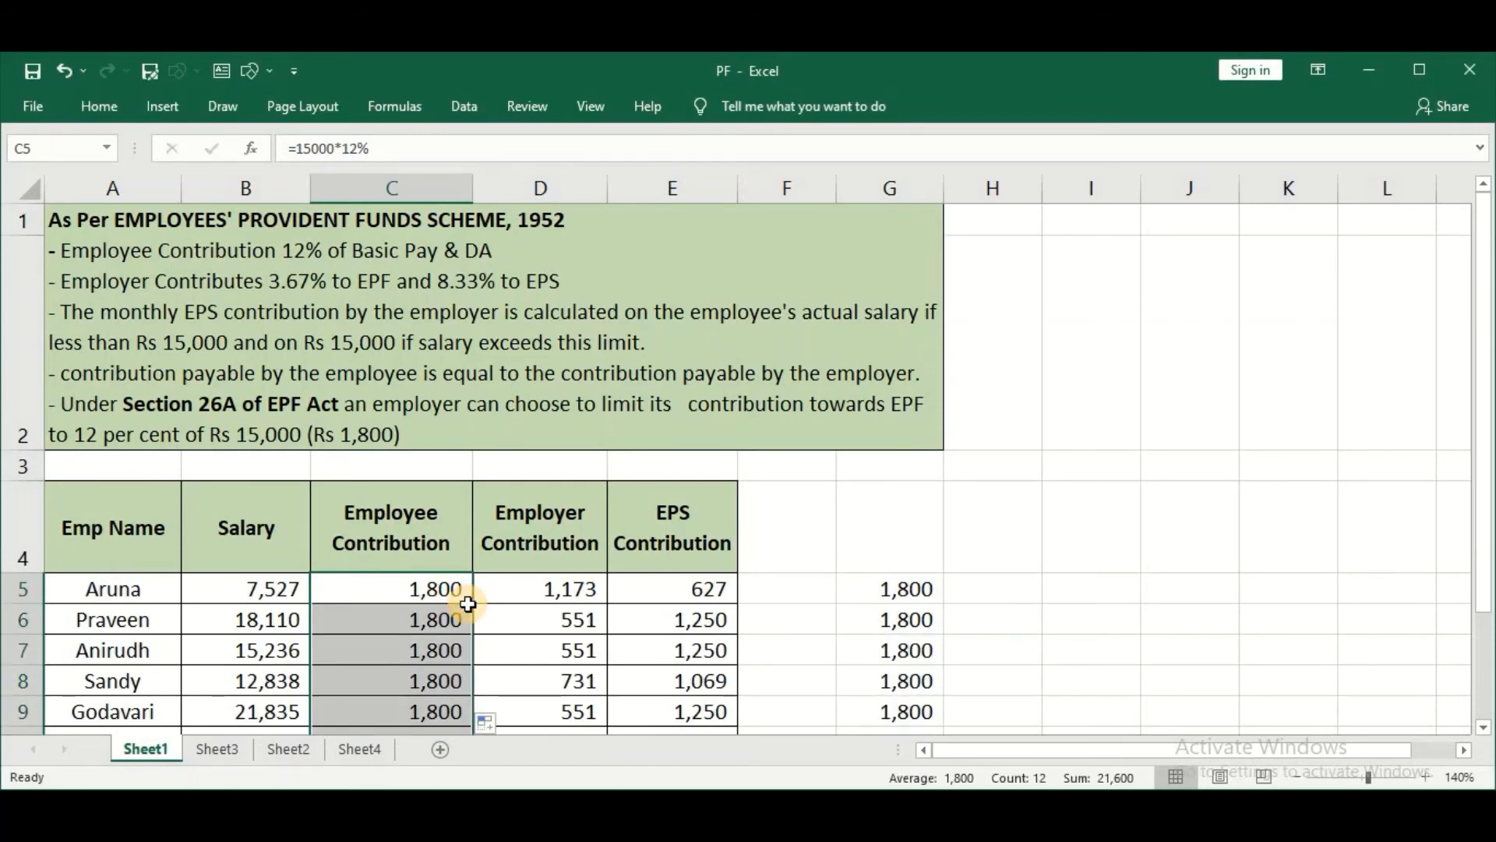
pyautogui.click(895, 598)
pyautogui.scroll(-1, 895, 598)
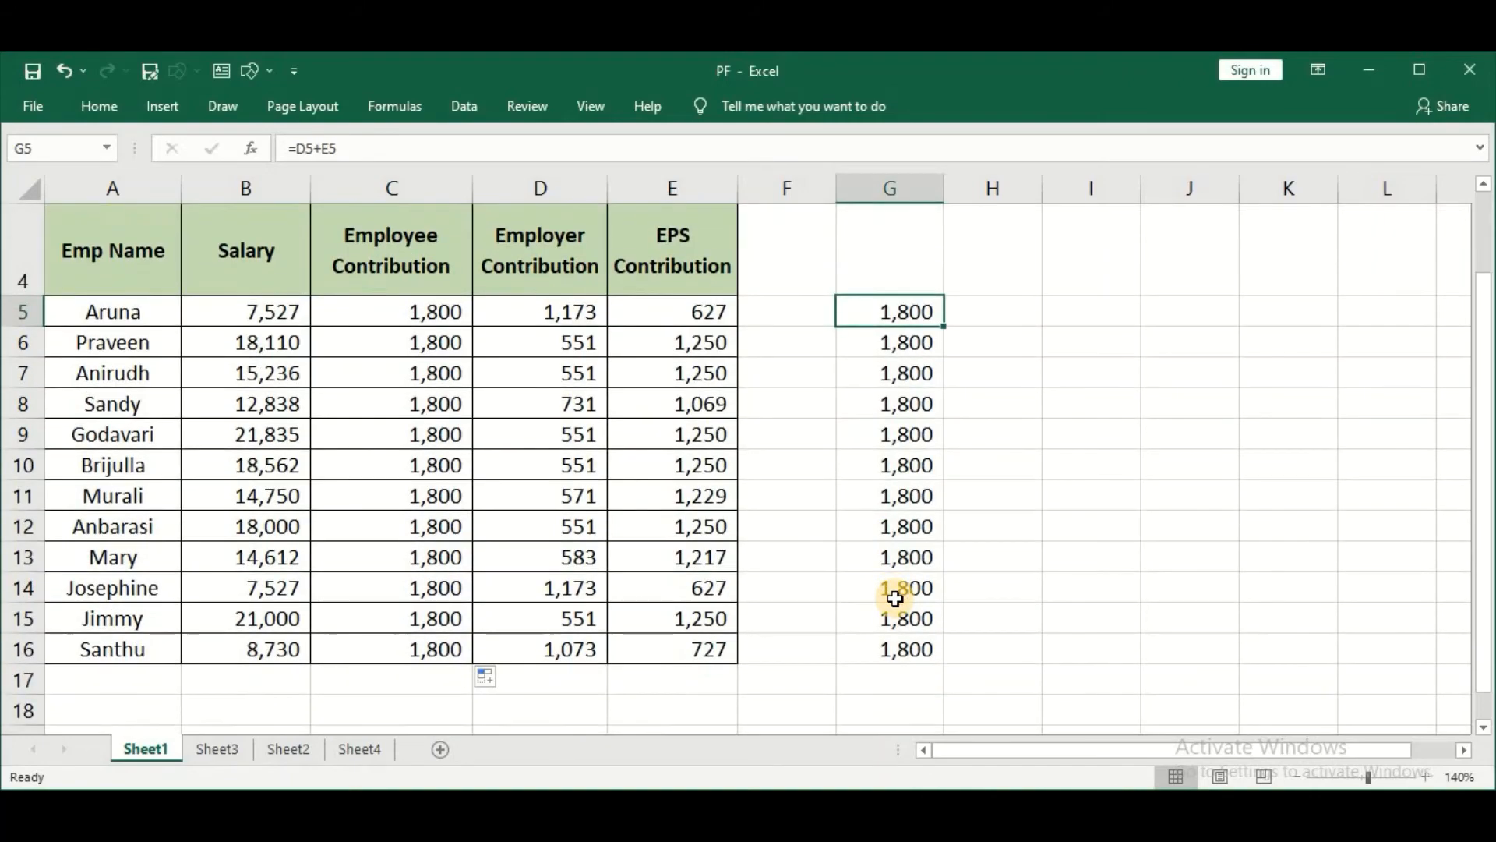
pyautogui.scroll(1, 895, 598)
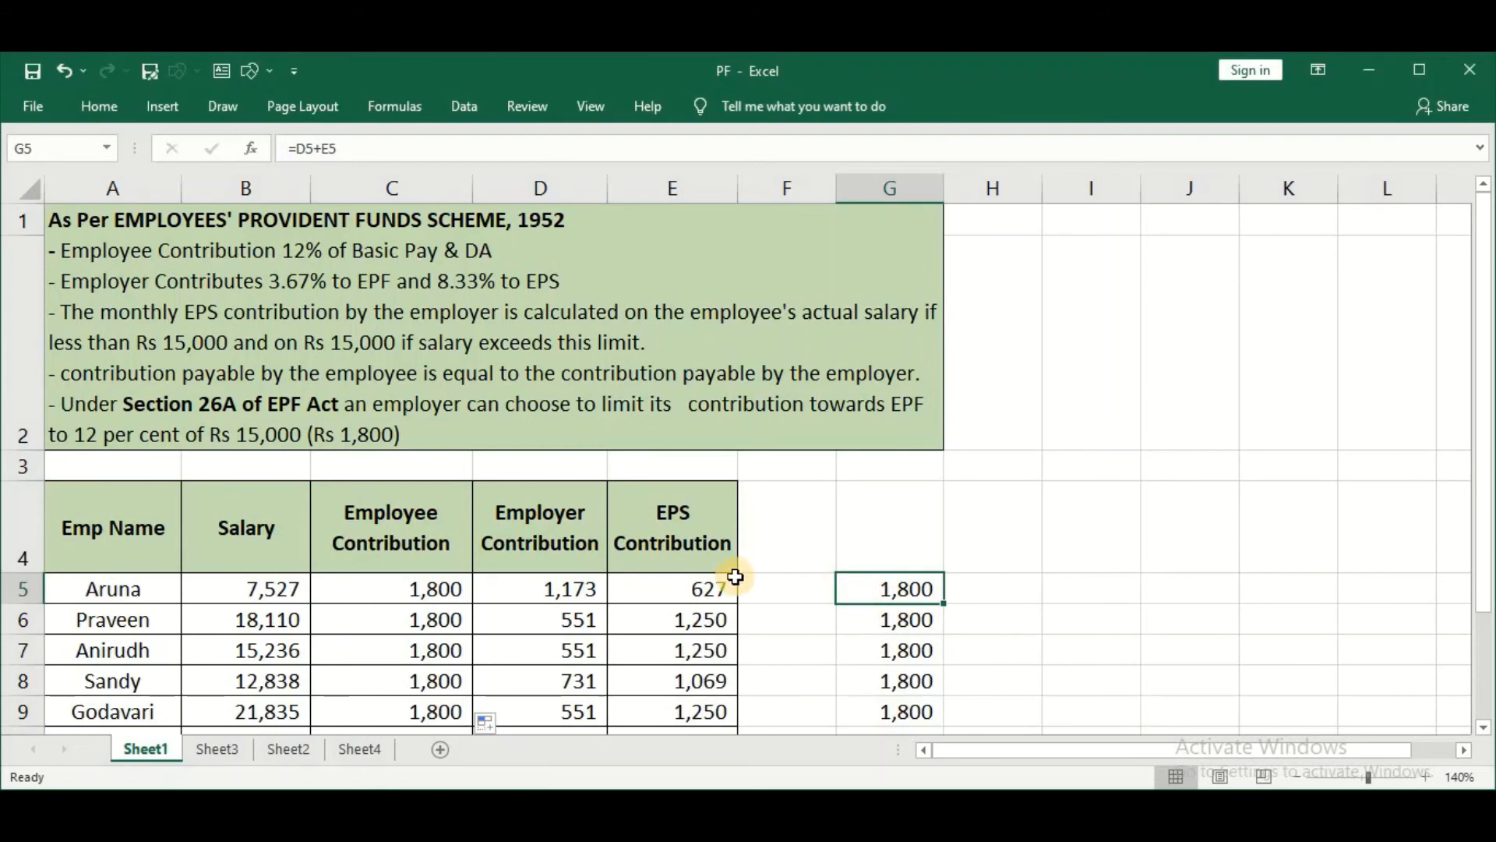
# Compare the basic pay and PF deduction on each payslip image in Sheet2
pyautogui.click(300, 750)
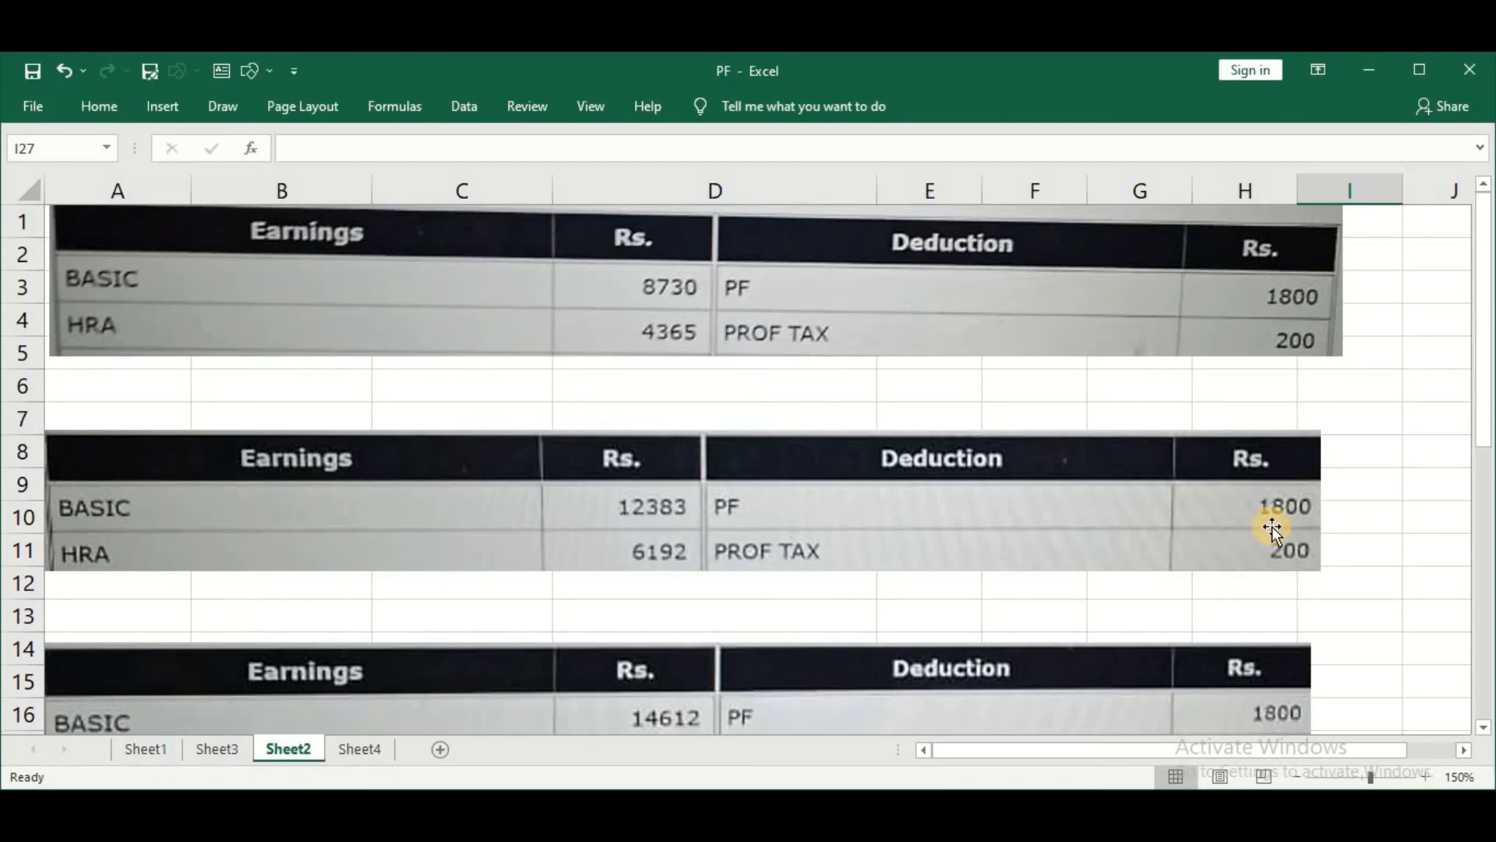
pyautogui.scroll(-1, 1012, 671)
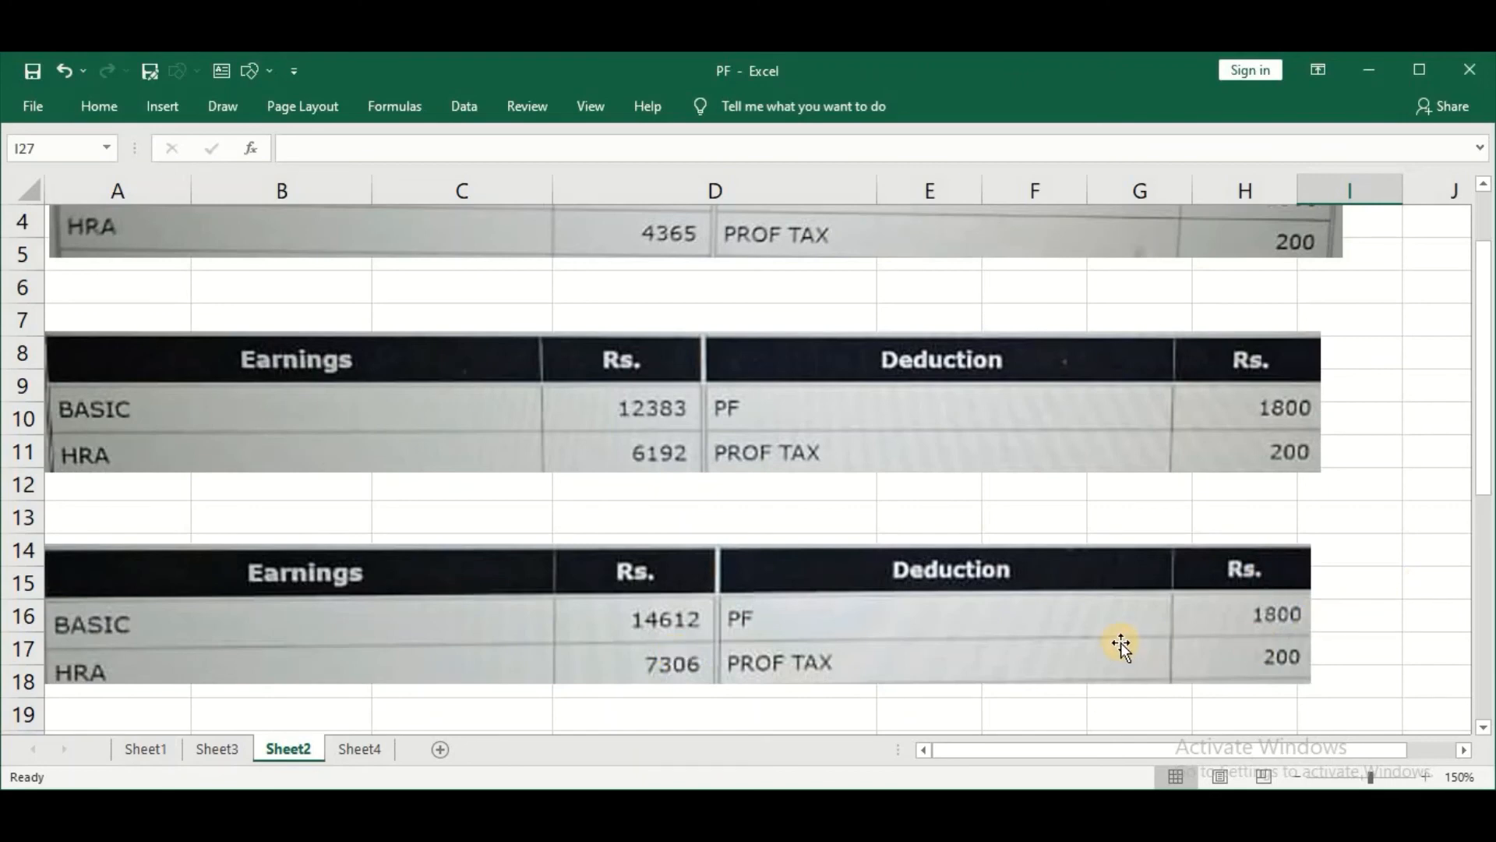
pyautogui.scroll(-3, 1121, 642)
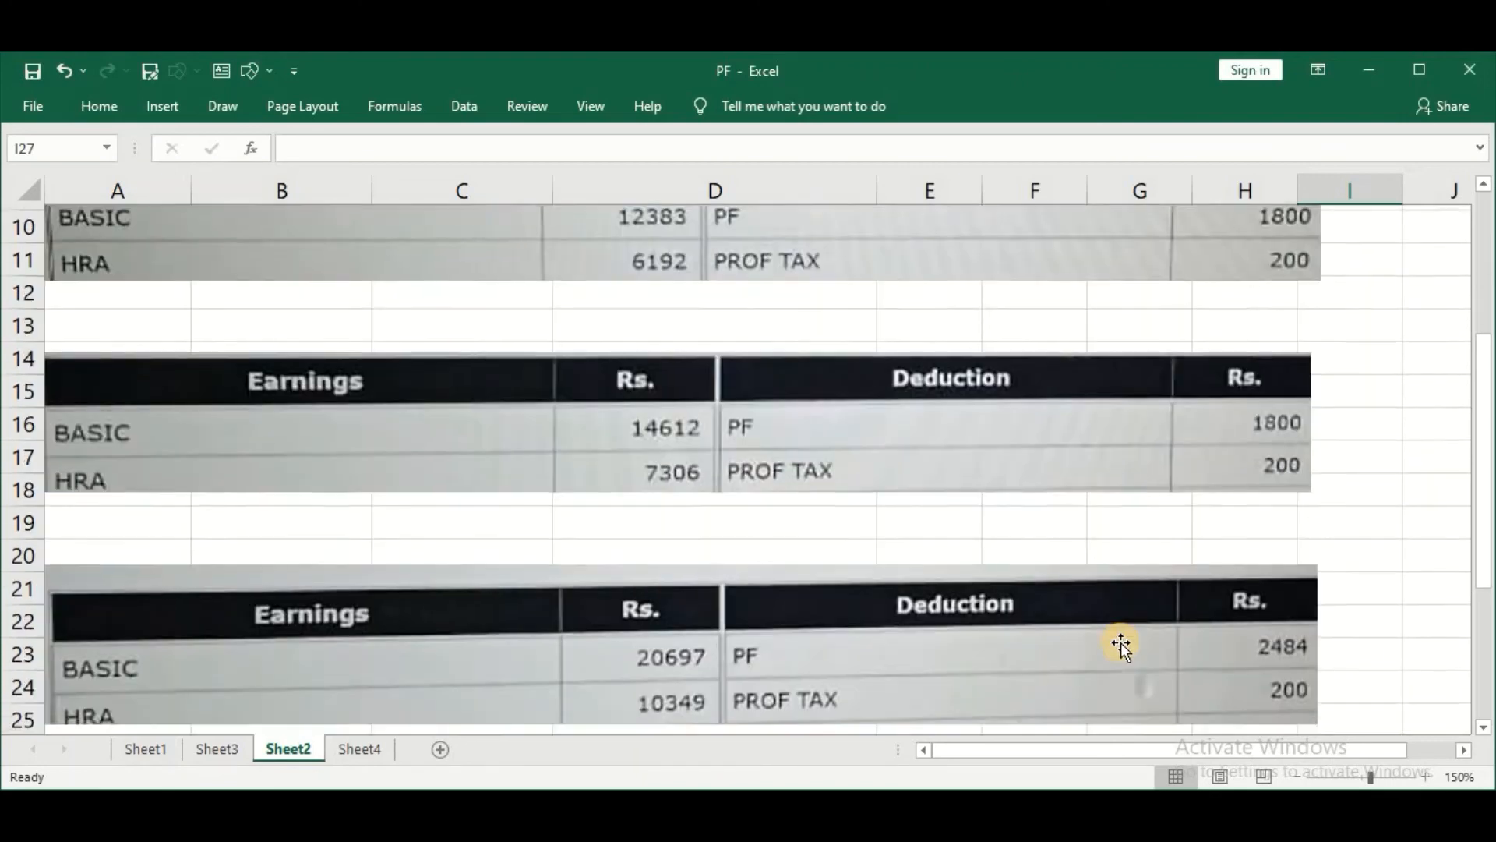
pyautogui.scroll(-1, 1121, 643)
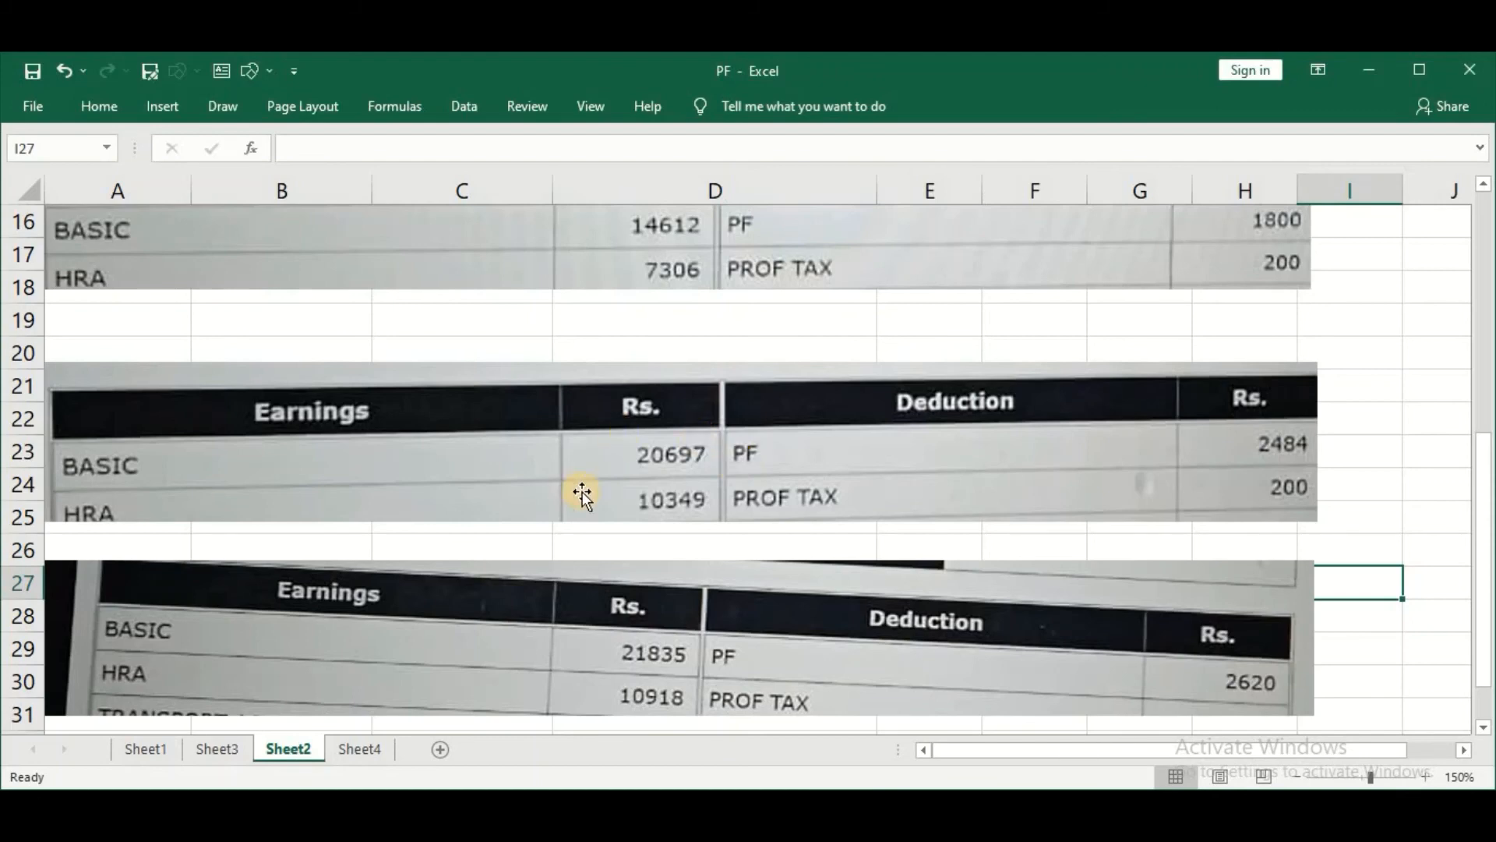
pyautogui.scroll(-1, 607, 465)
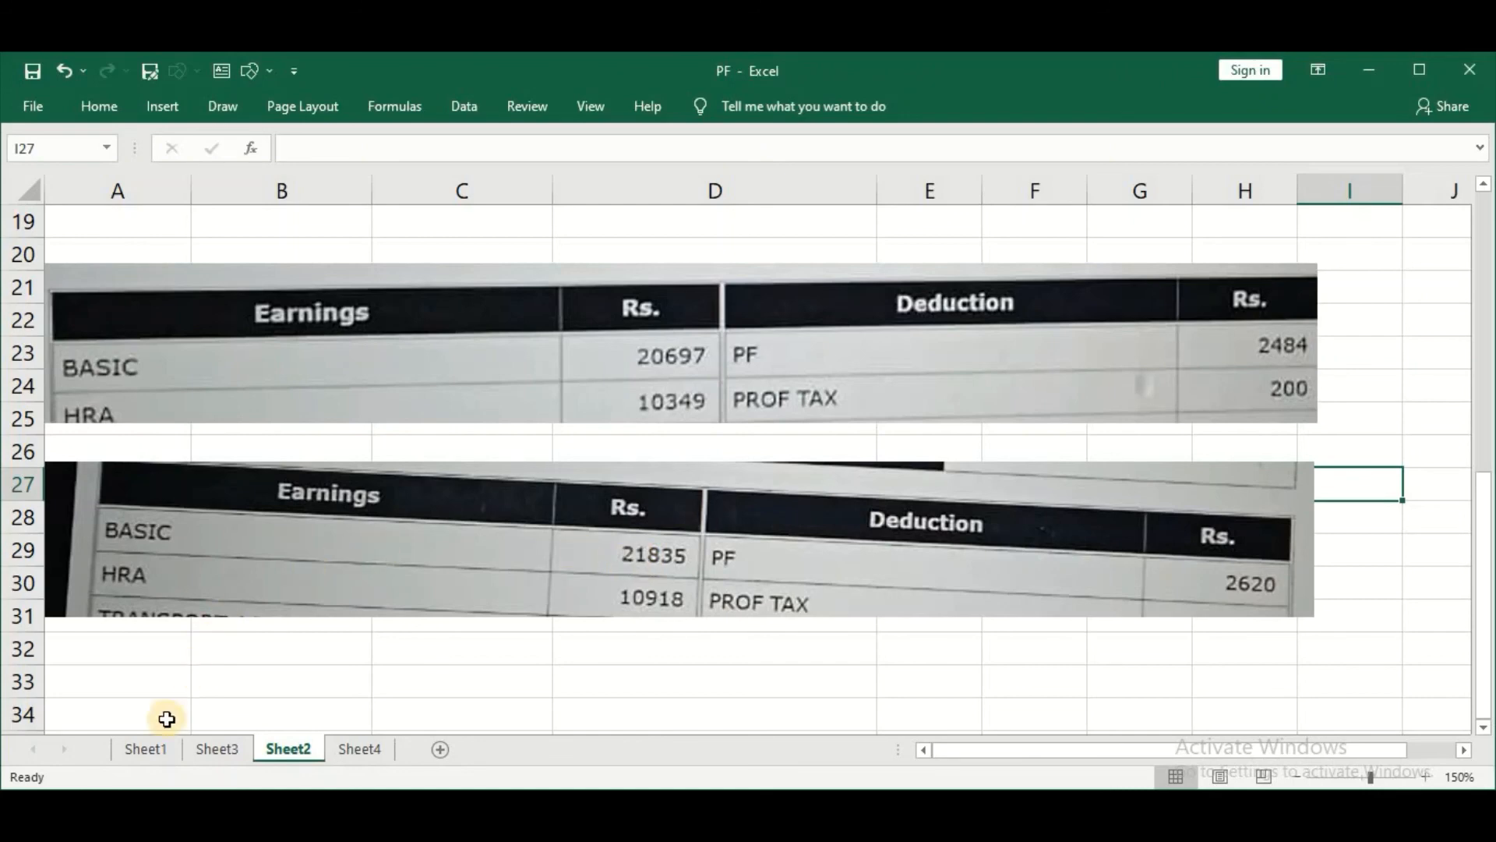
# On Sheet1, erase the fixed 15000*12% expression from the Employee Contribution formula in C5, keeping only the equals sign
pyautogui.click(145, 749)
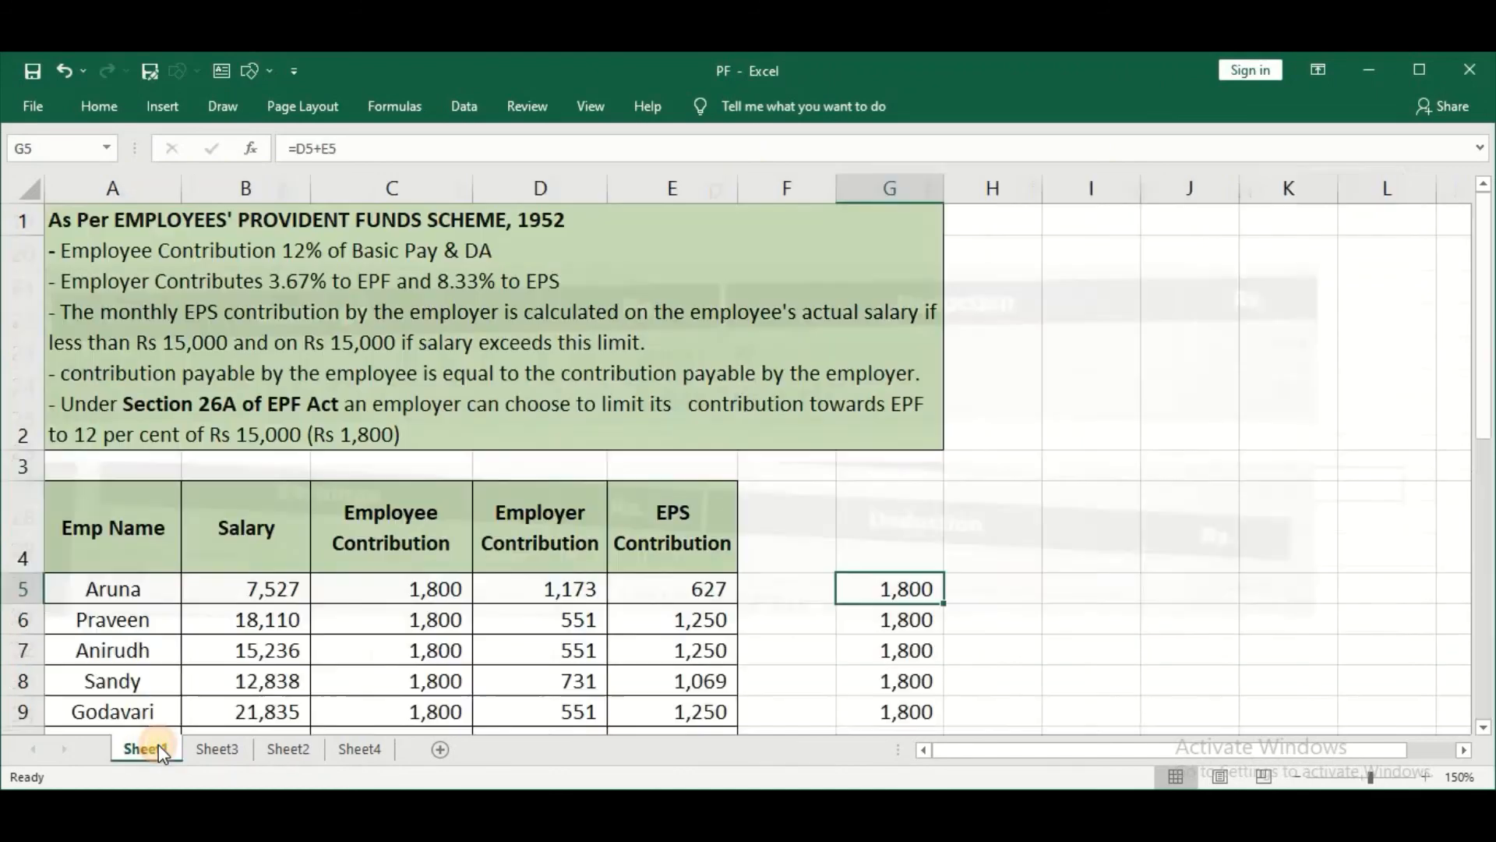
pyautogui.click(434, 589)
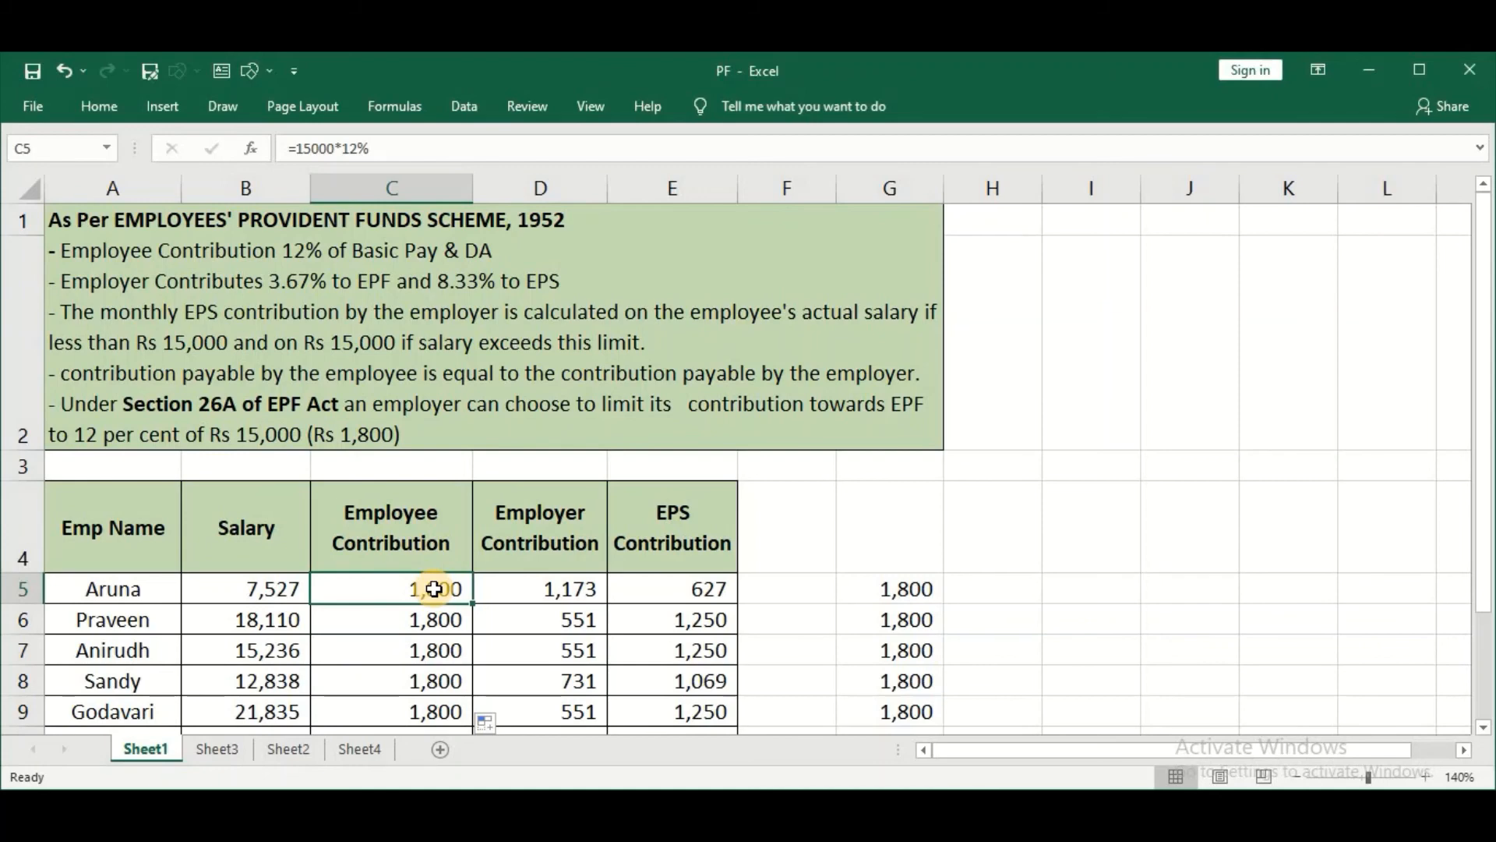
pyautogui.doubleClick(445, 589)
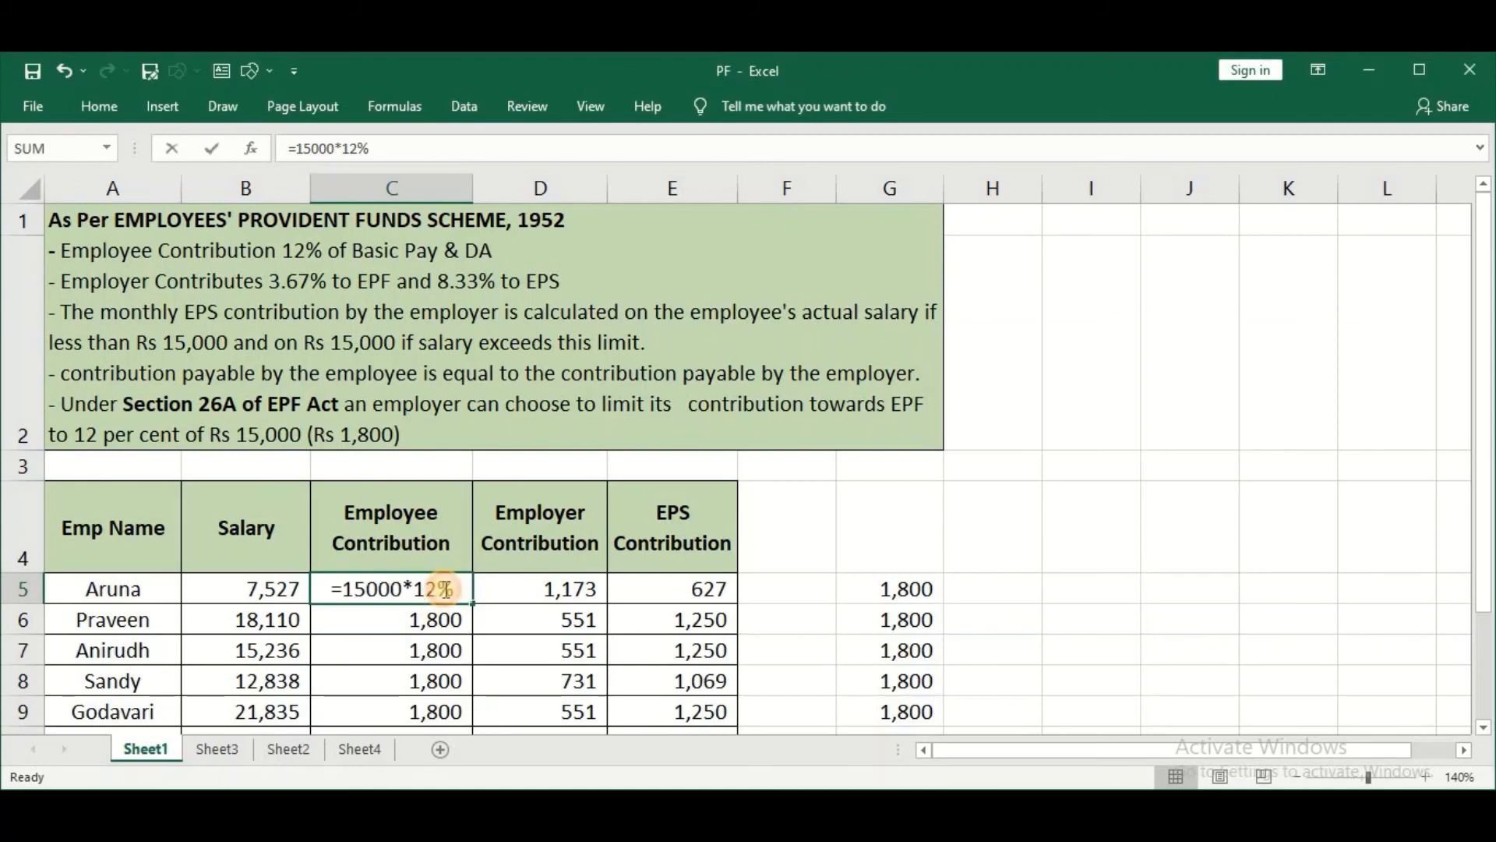
pyautogui.click(459, 588)
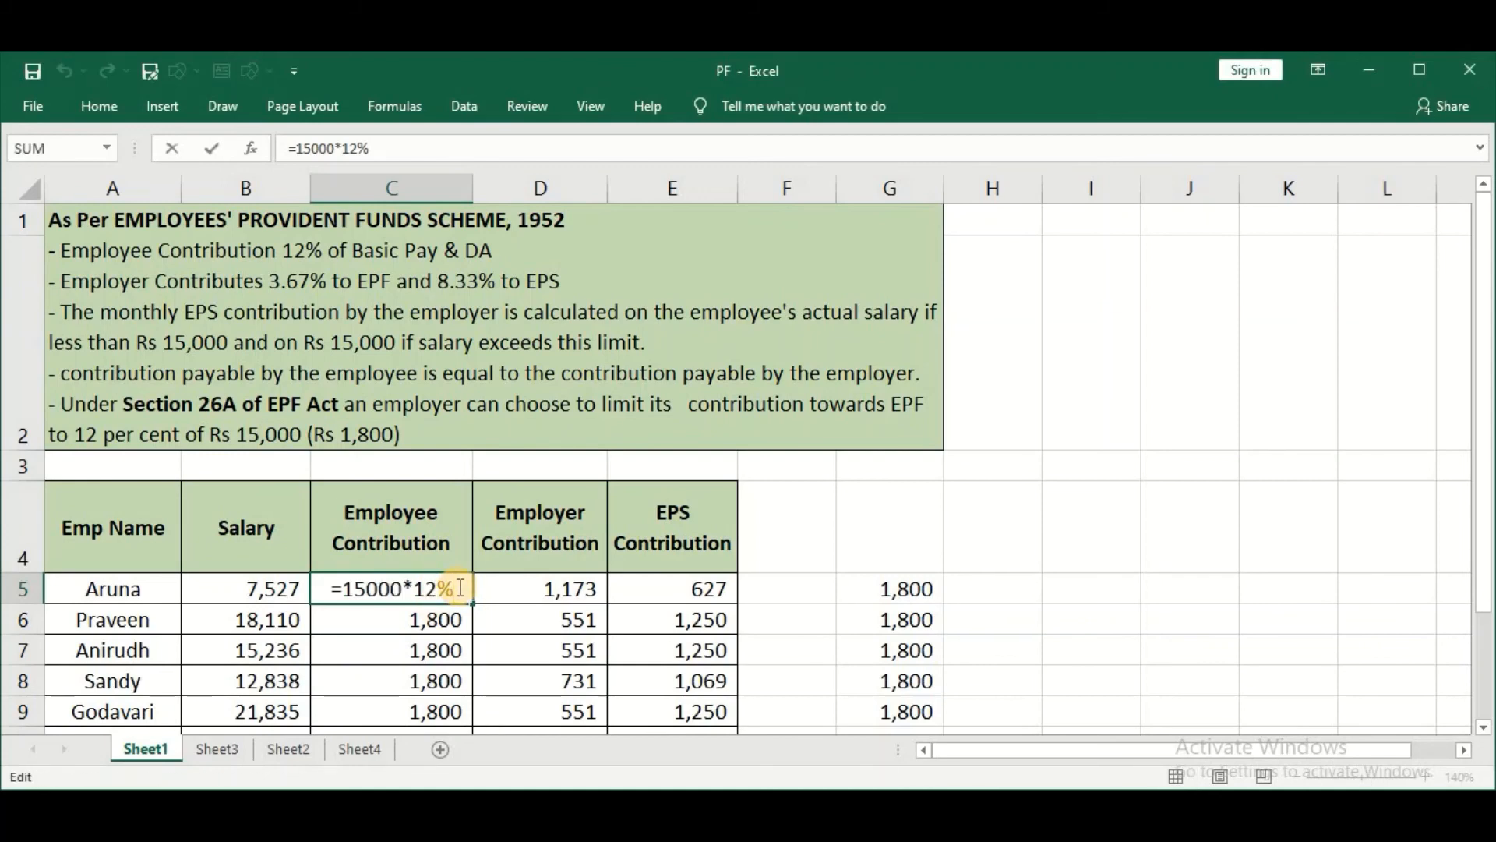
pyautogui.press('BackSpace')
pyautogui.press('BackSpace')
pyautogui.press('BackSpace')
pyautogui.press('BackSpace')
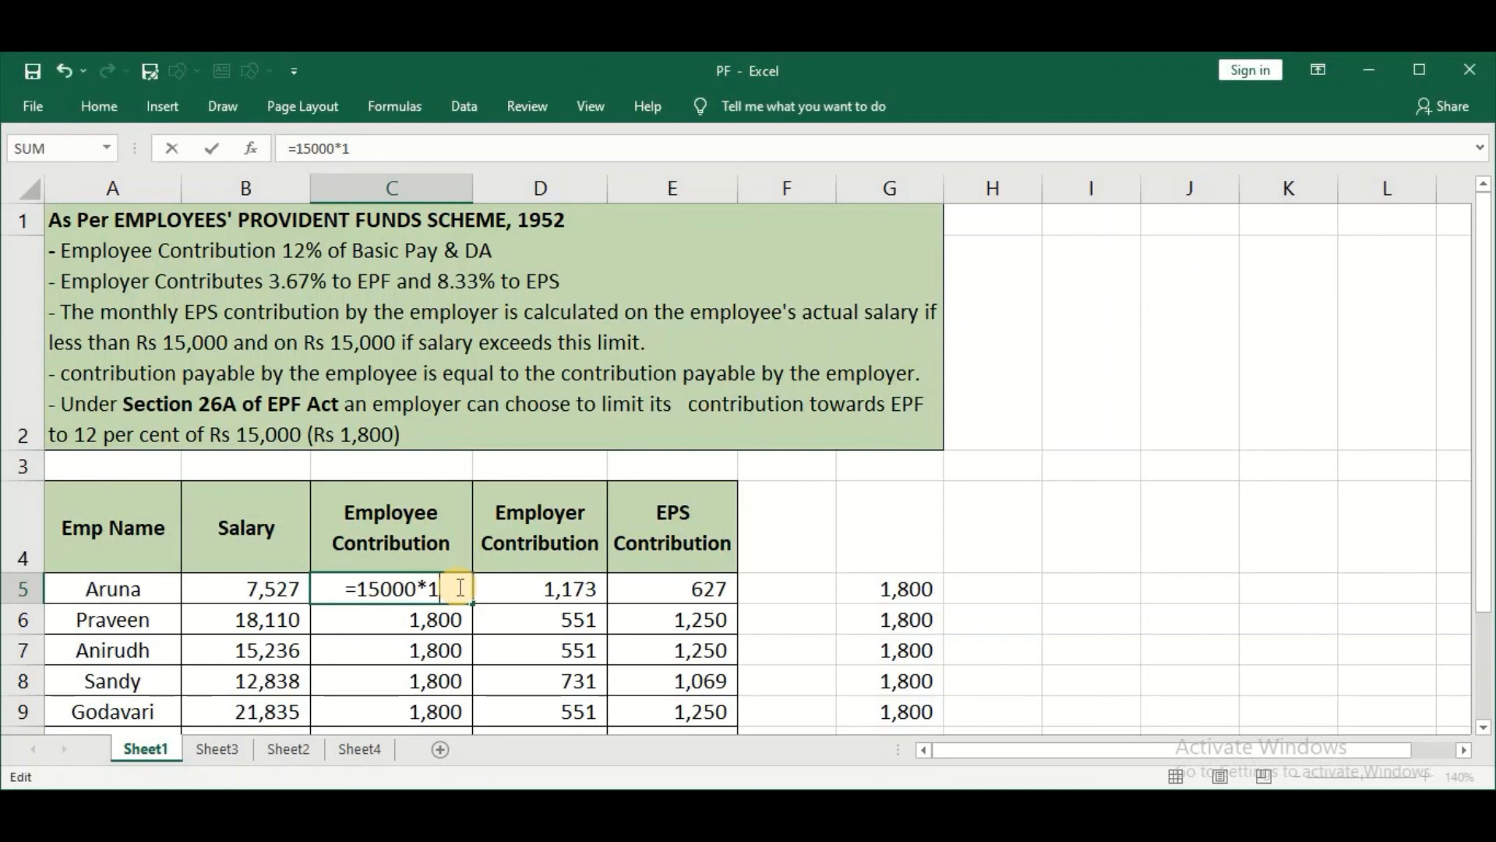
pyautogui.press('BackSpace')
pyautogui.press('BackSpace')
pyautogui.press('BackSpace')
pyautogui.press('BackSpace')
pyautogui.press('BackSpace')
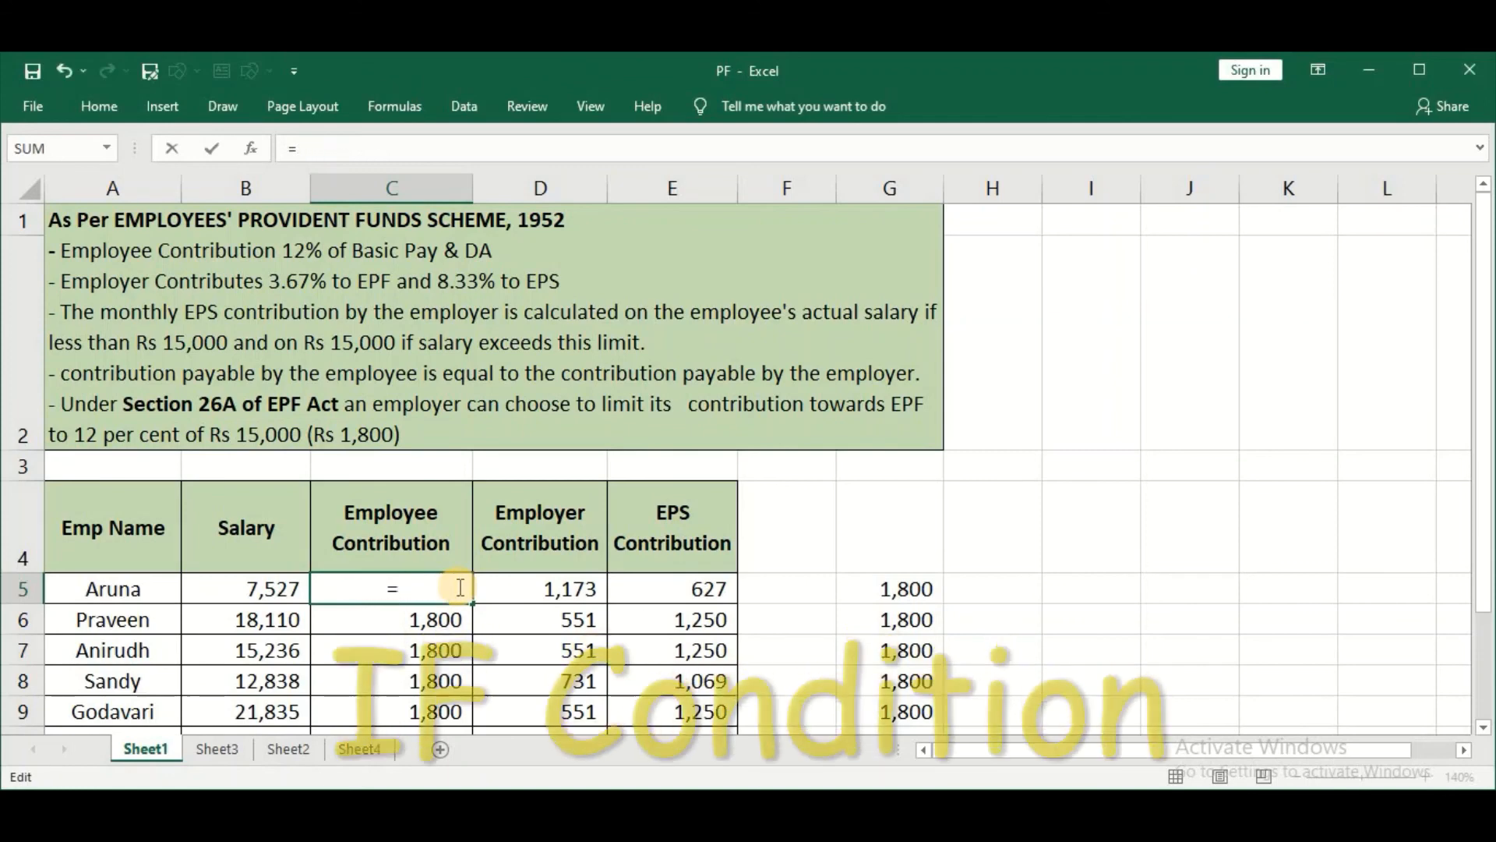
# Complete the C5 formula as =IF(B5<=15000,15000*12%,B5*12%) and fill it down to C16
pyautogui.write('if')
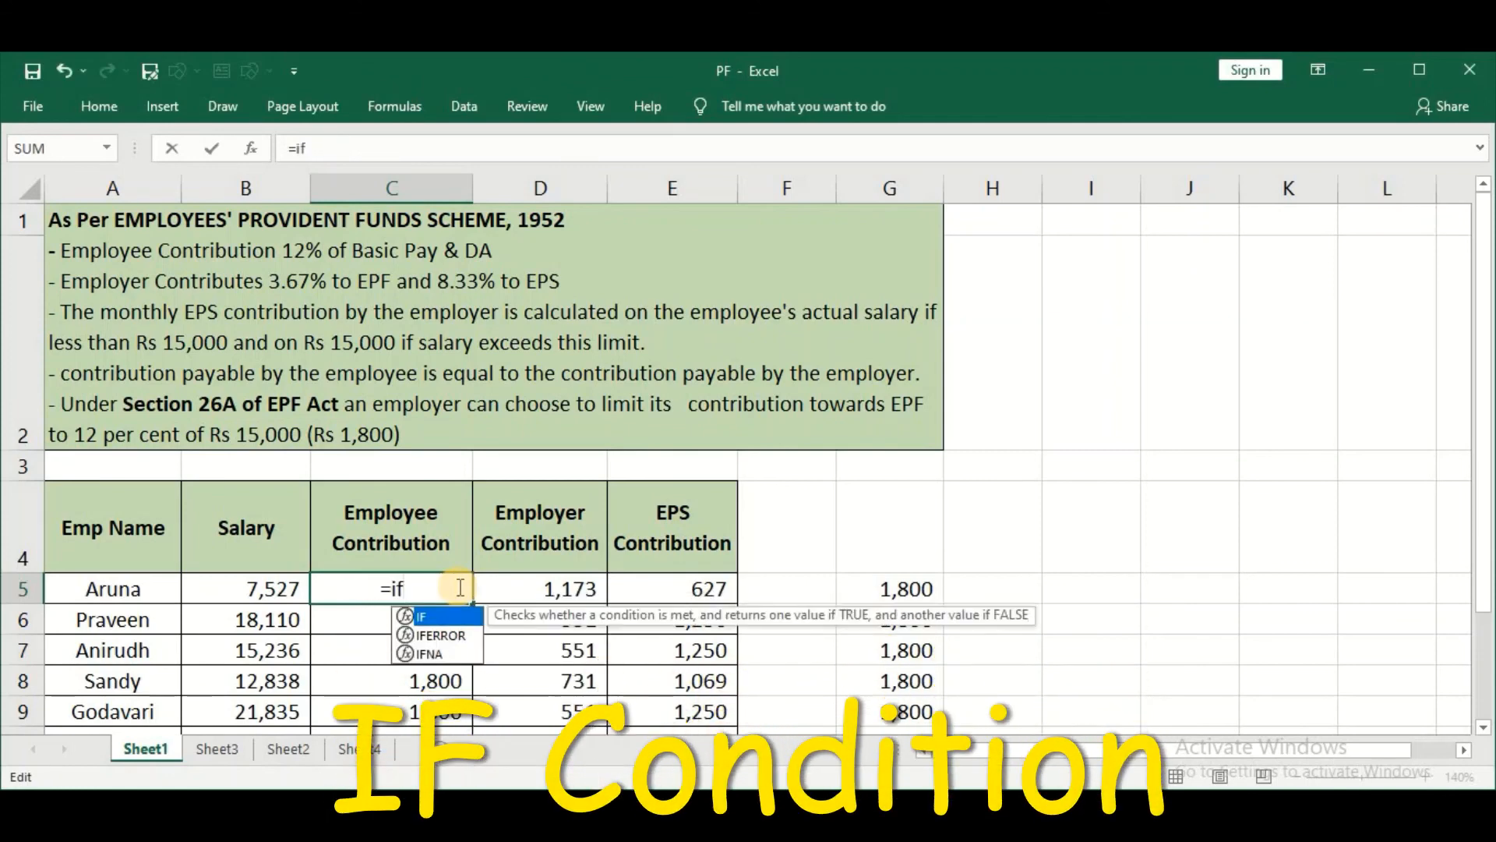
pyautogui.press('Tab')
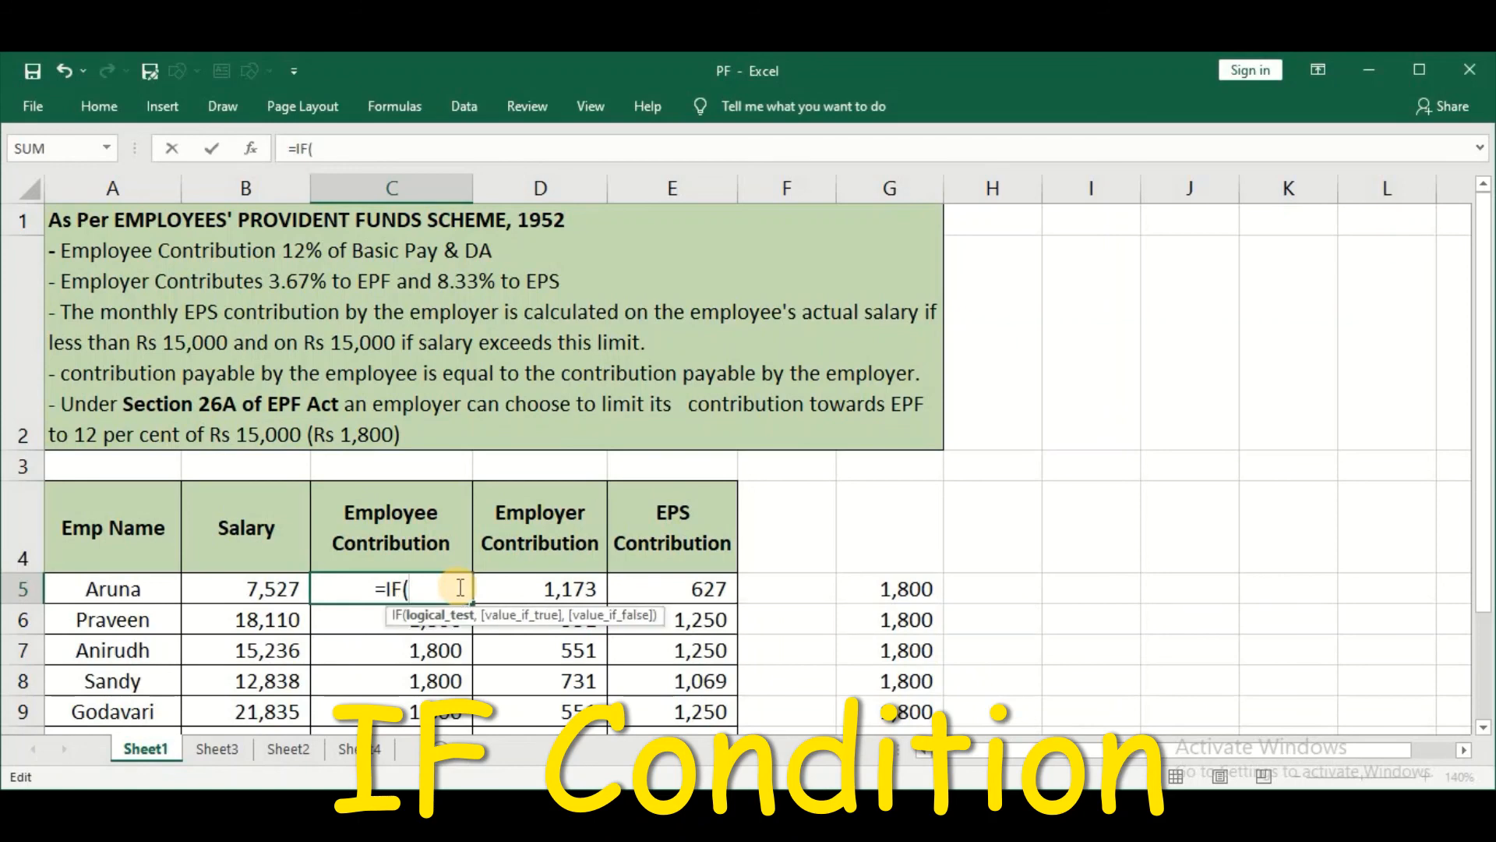
pyautogui.click(259, 591)
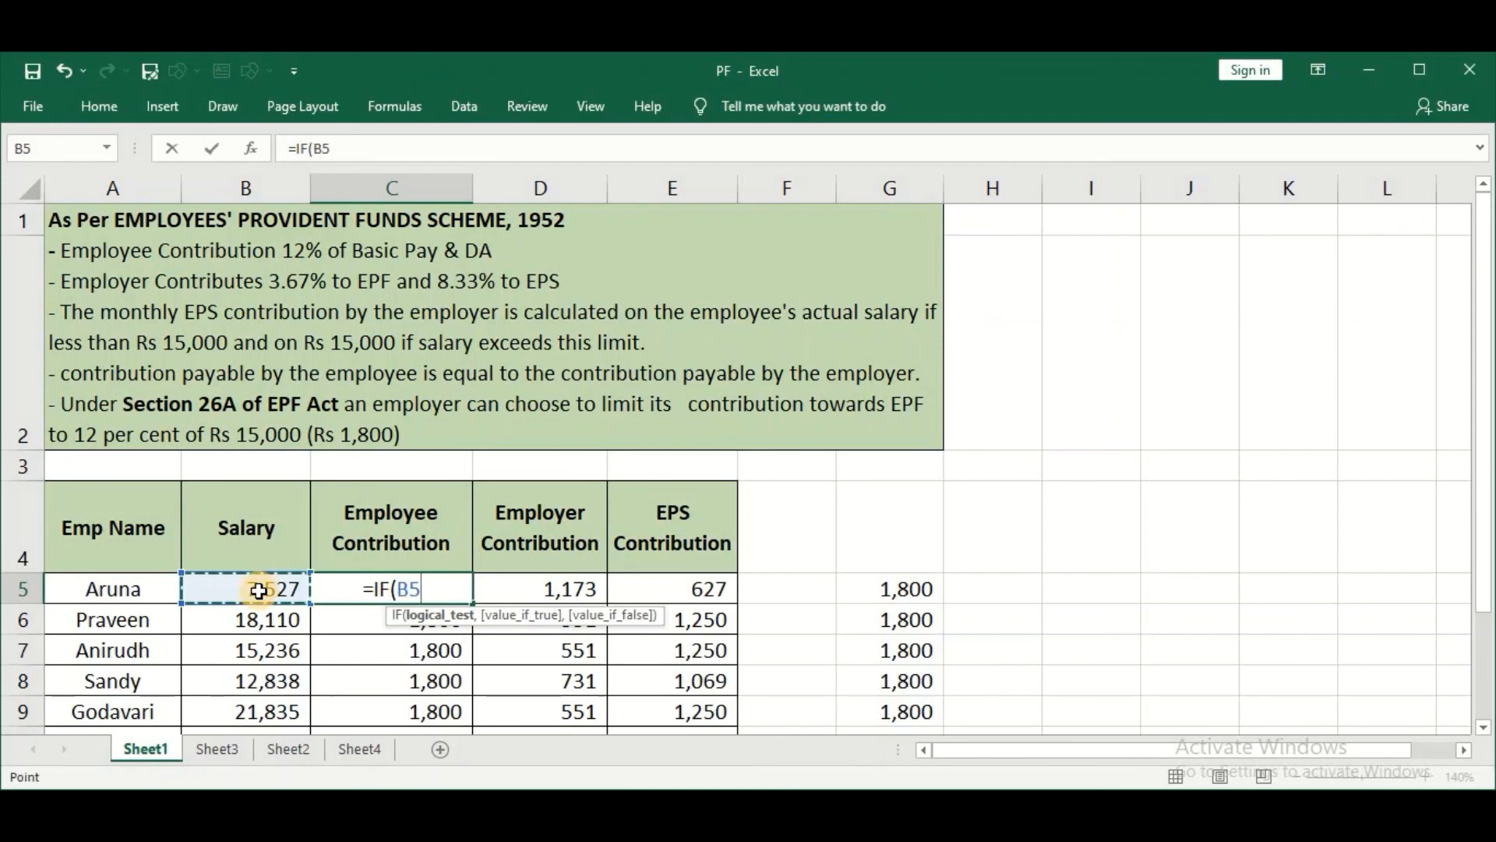
pyautogui.write('<=')
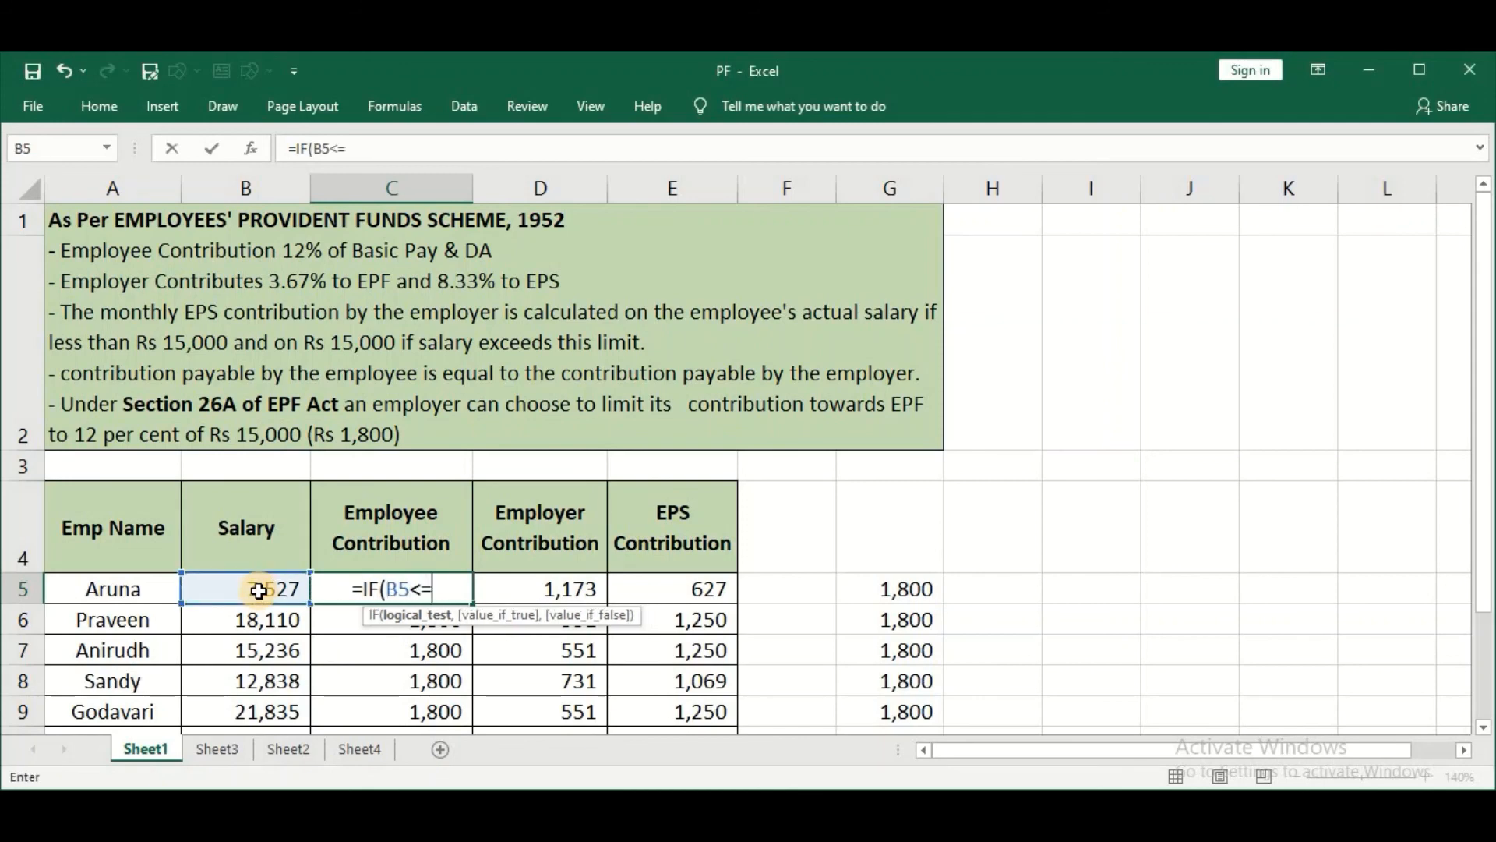
pyautogui.write('15000')
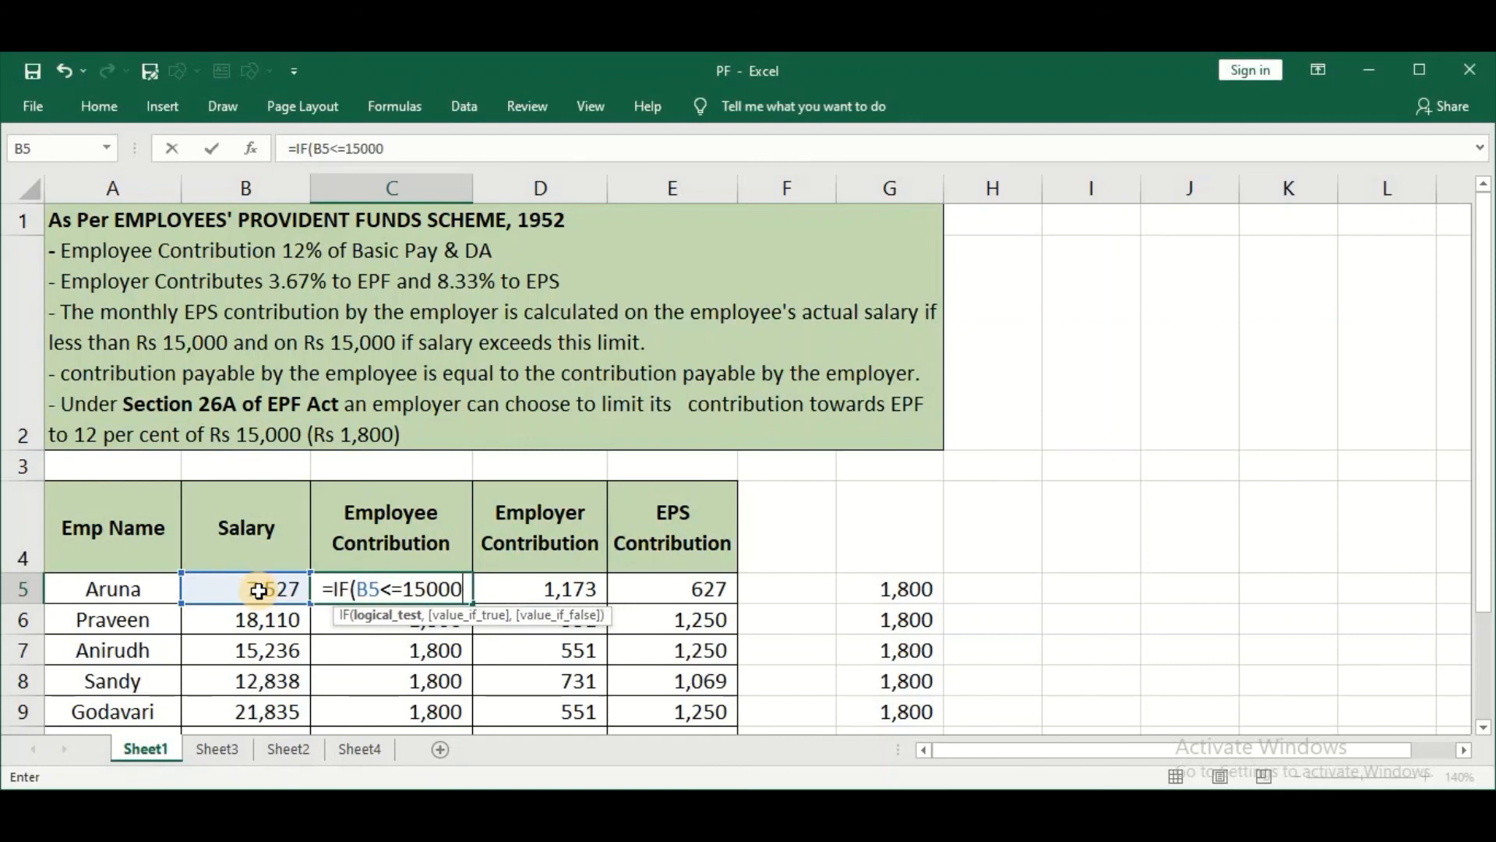
pyautogui.write(',')
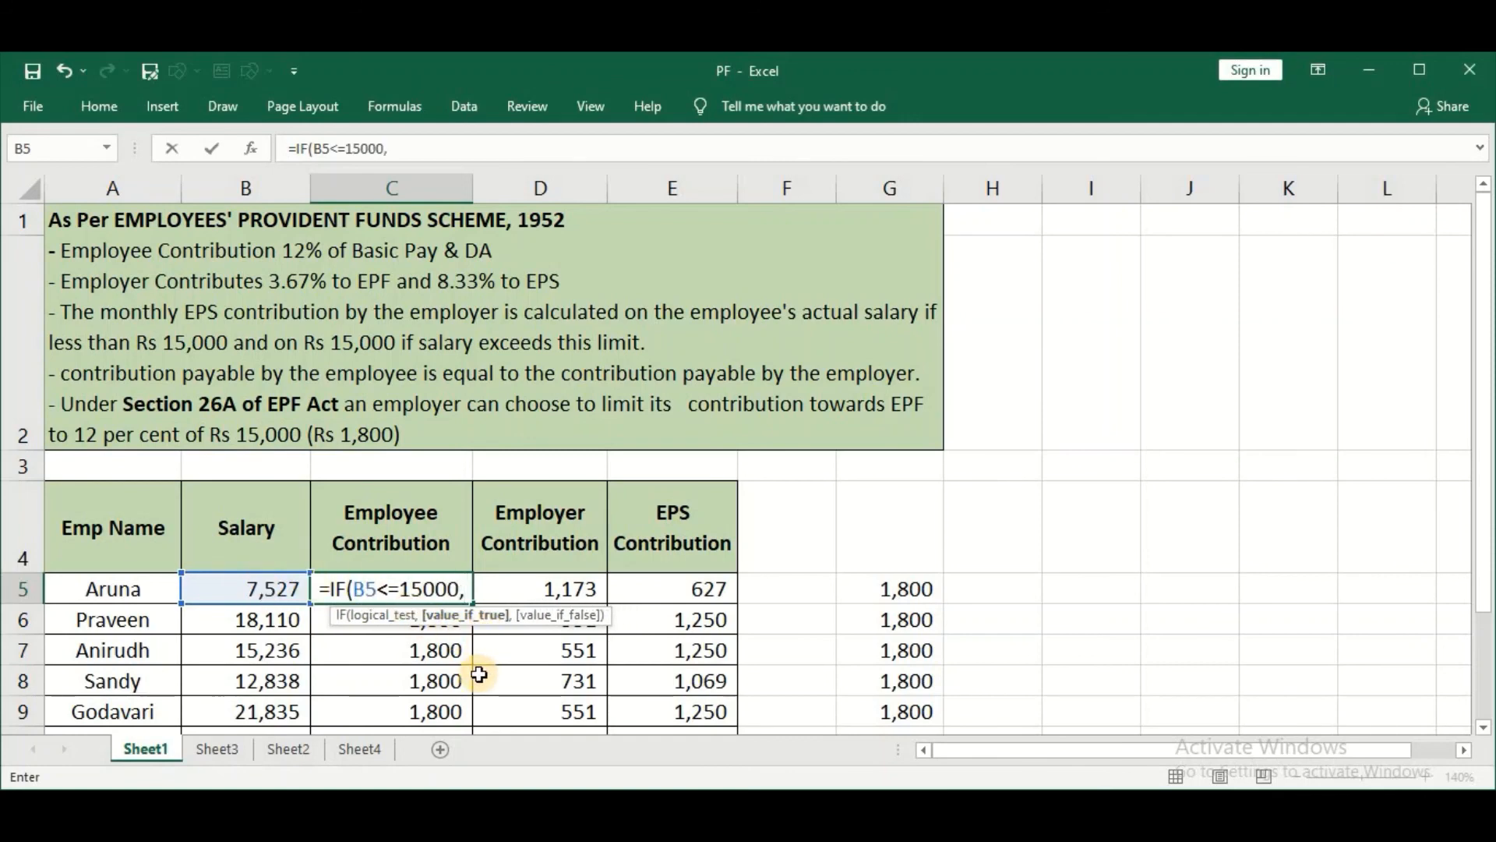
pyautogui.write('15000')
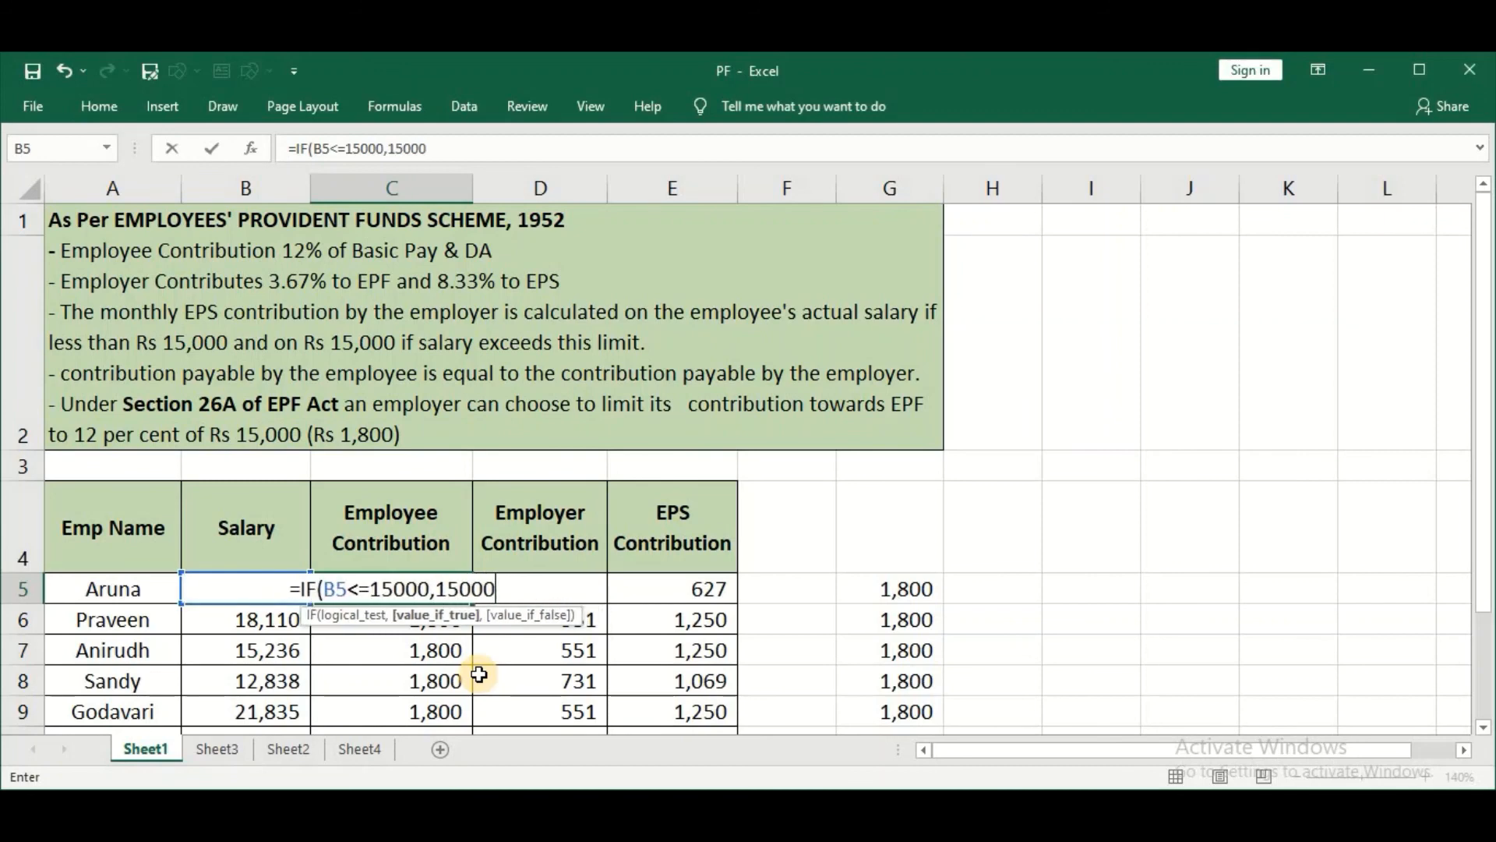
pyautogui.write('*12')
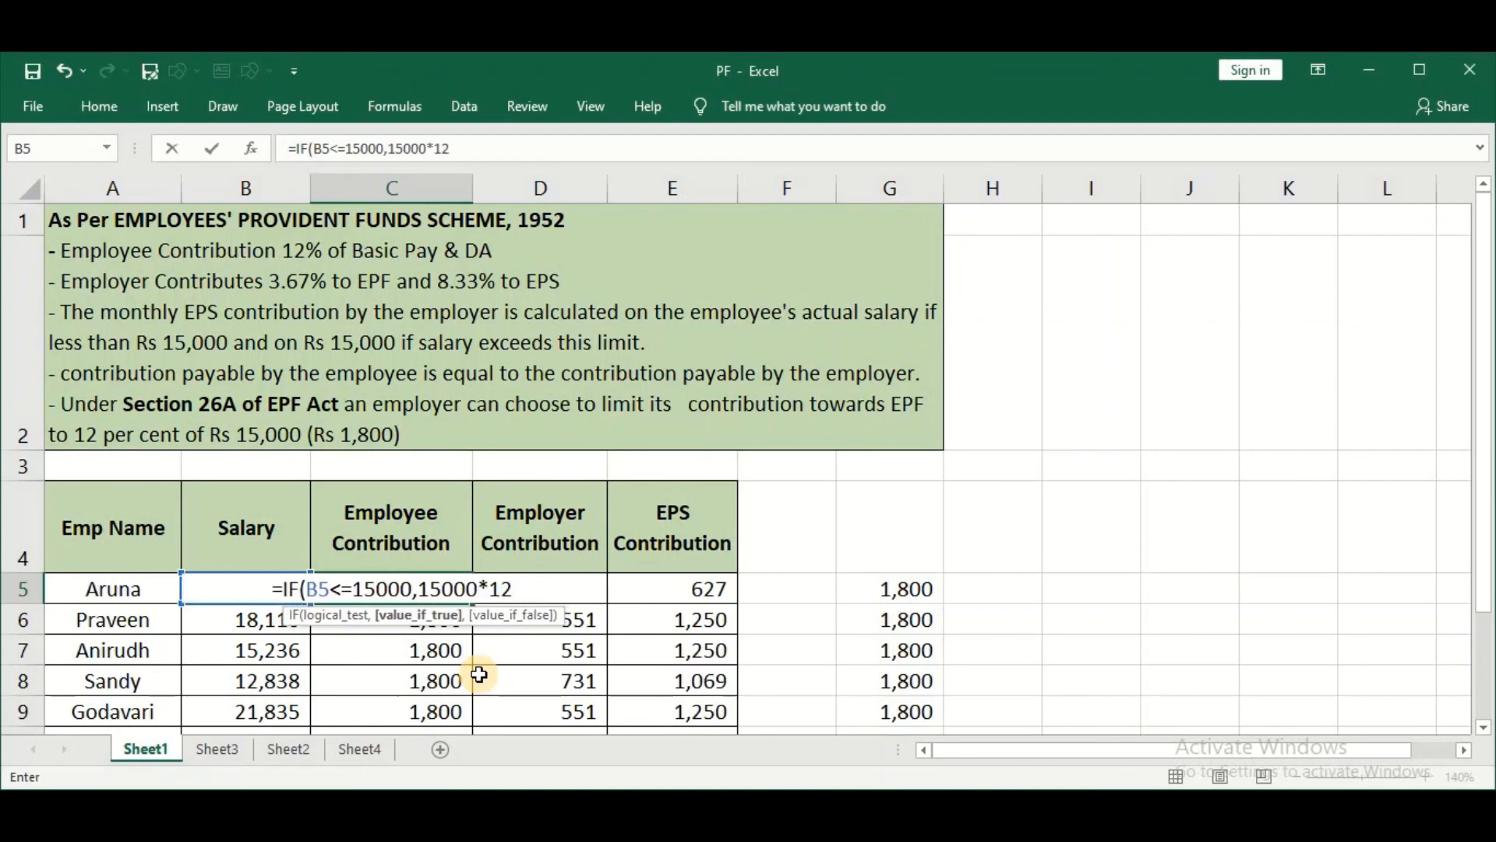
pyautogui.write('%,')
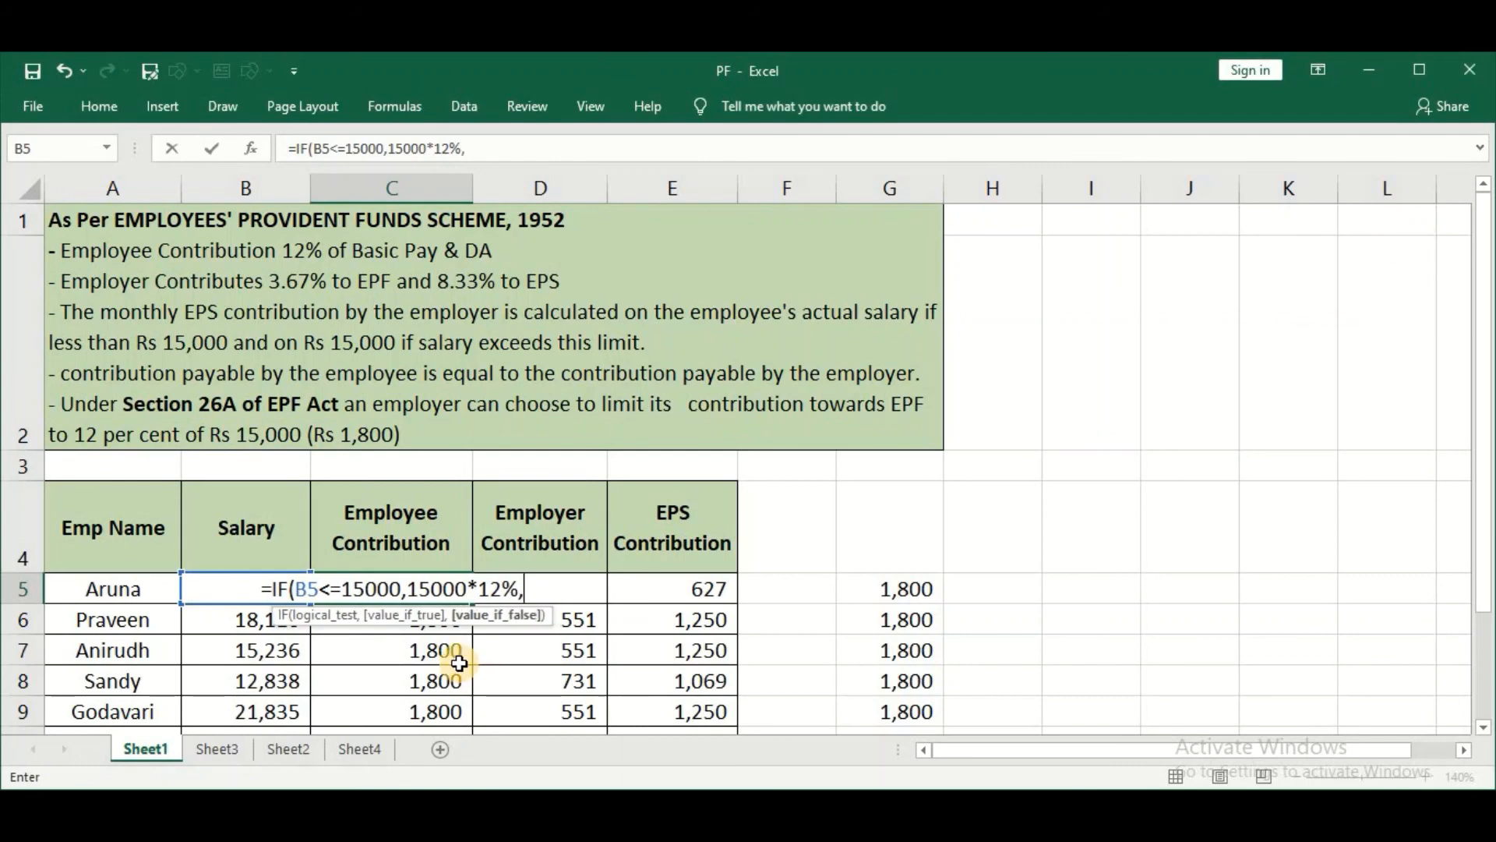
pyautogui.write('B5')
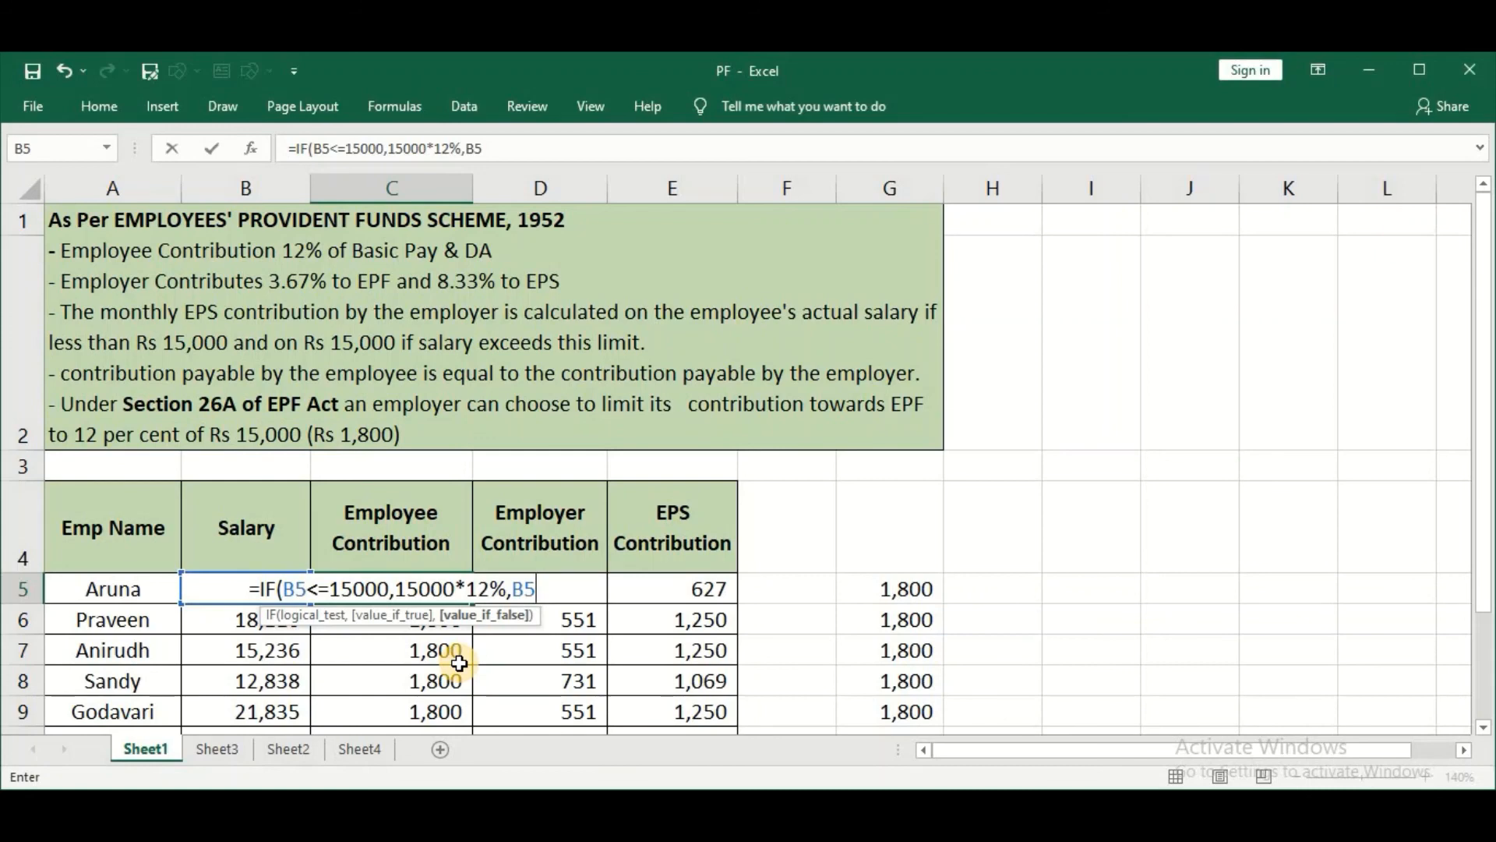
pyautogui.write('*12%')
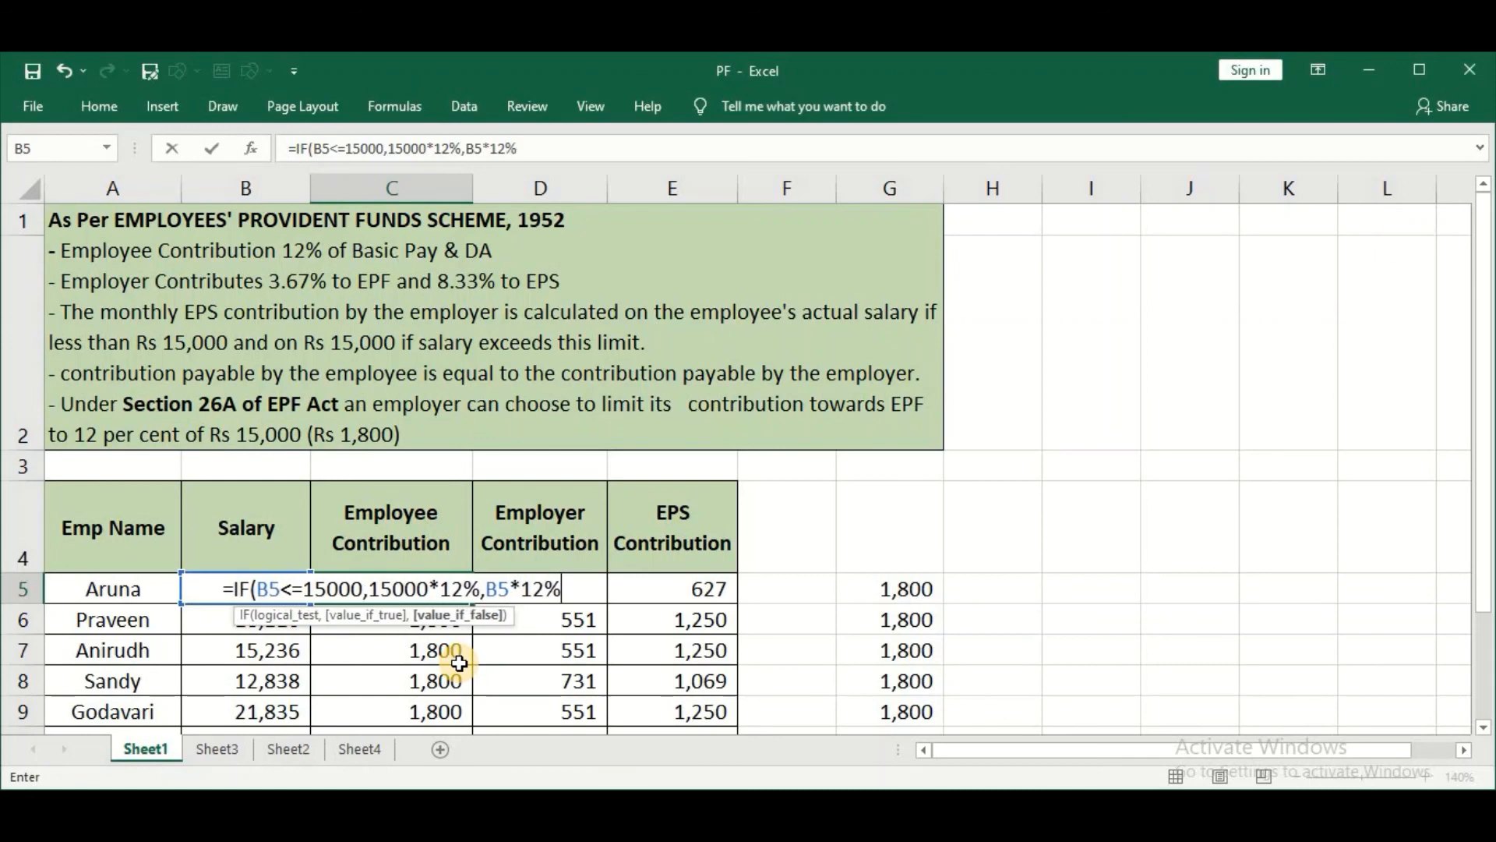
pyautogui.write(')')
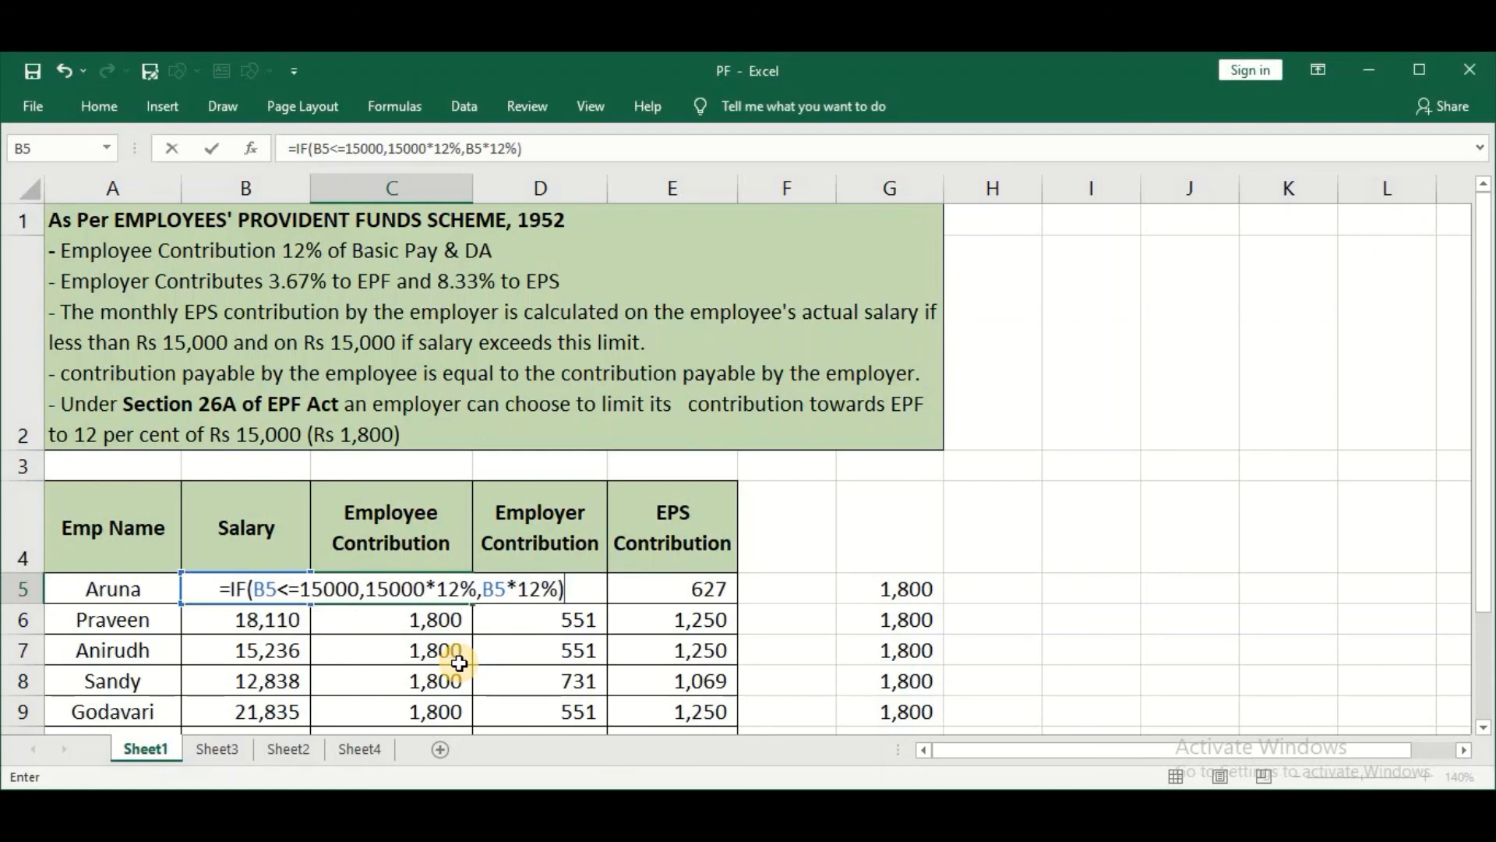
pyautogui.press('Return')
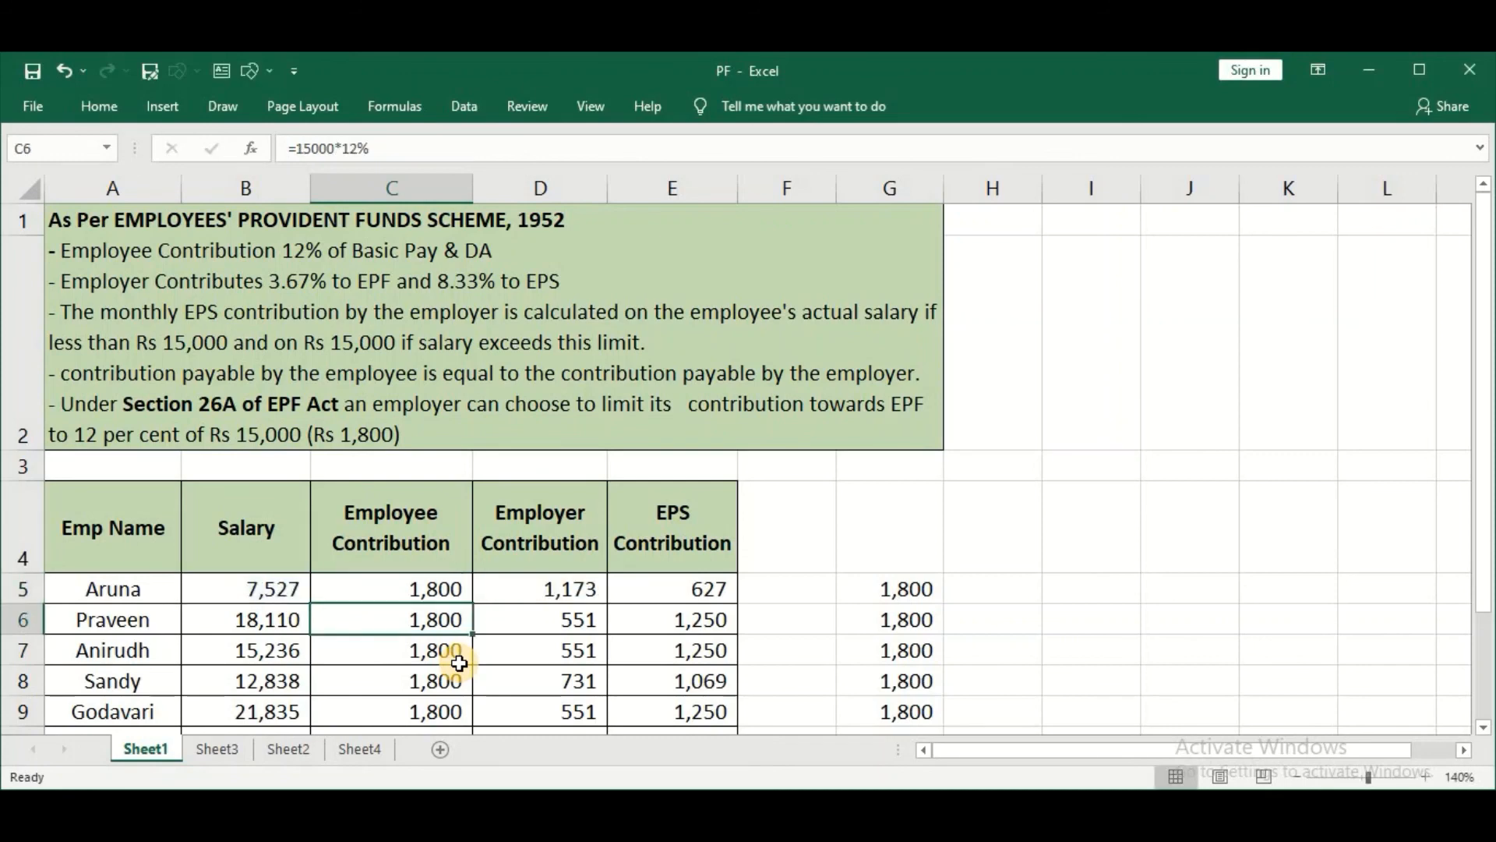
pyautogui.click(434, 586)
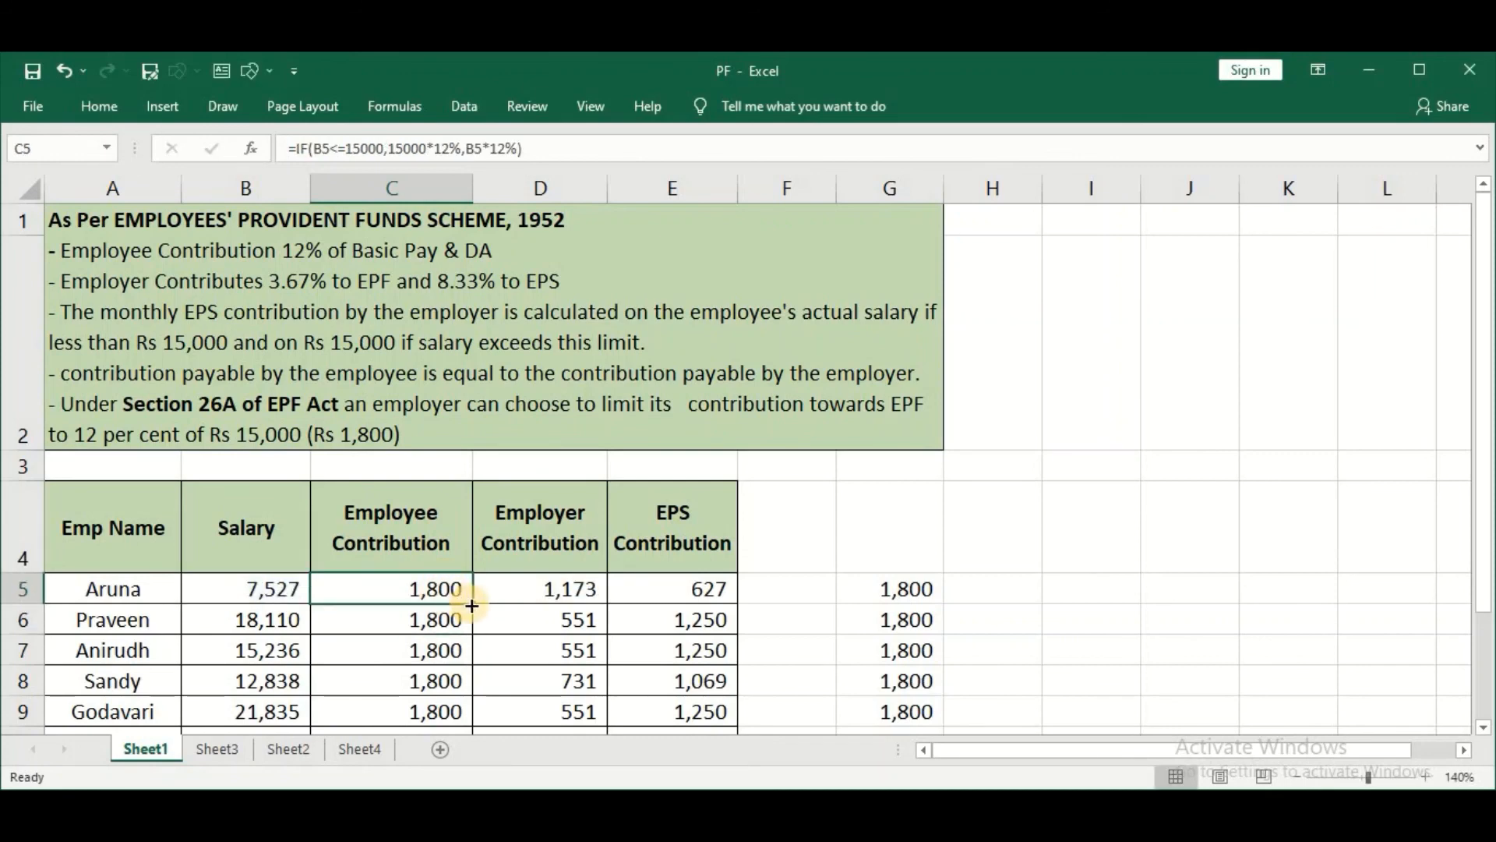
pyautogui.doubleClick(474, 606)
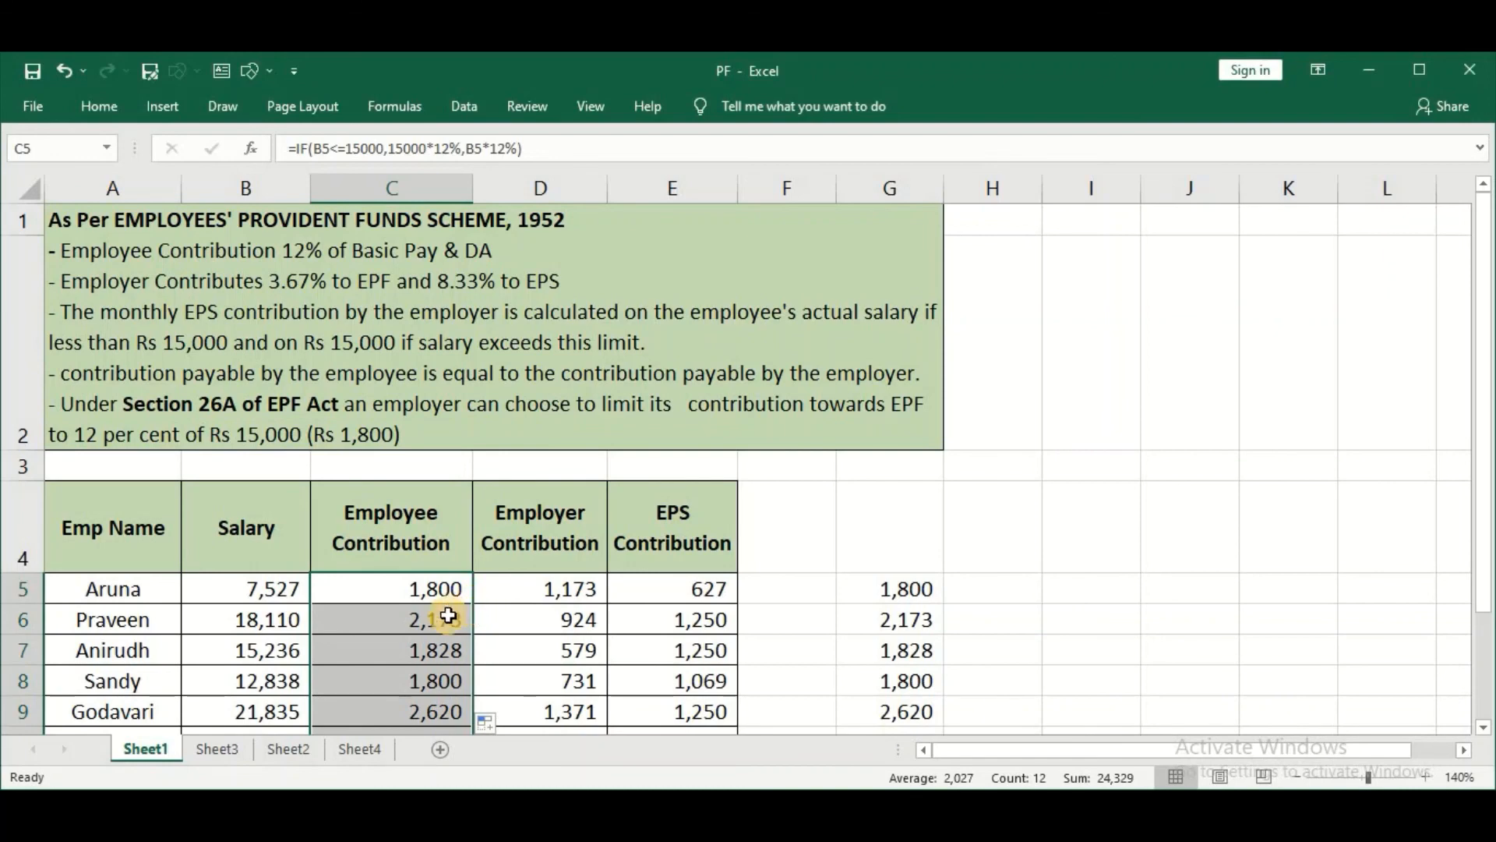
# Examine the Employee Contribution formula and result in each employee row of column C against the salary
pyautogui.click(438, 621)
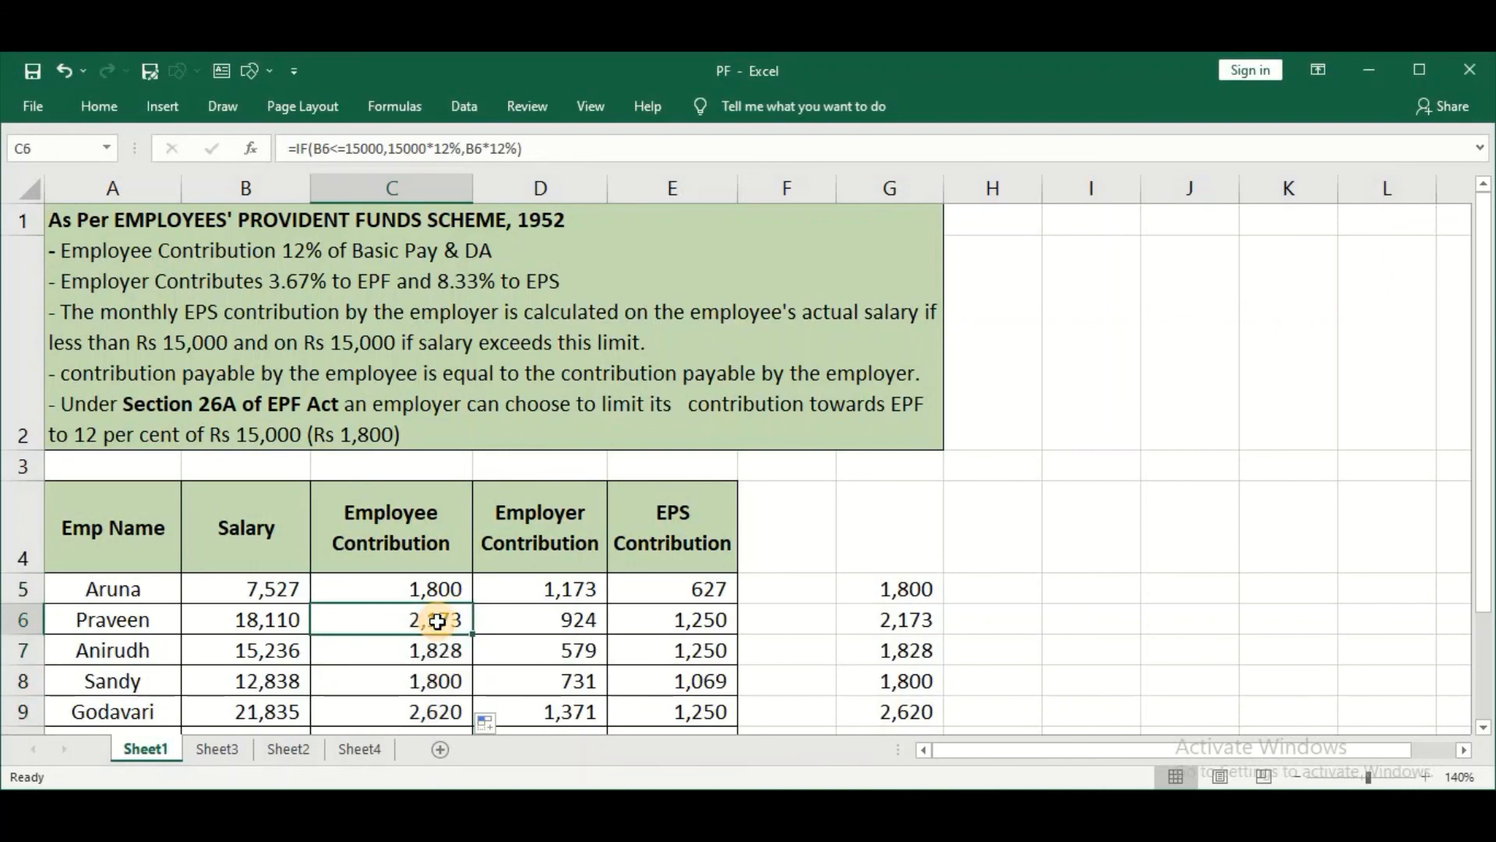
pyautogui.press('Down')
pyautogui.press('Down')
pyautogui.press('Down')
pyautogui.press('Down')
pyautogui.press('Down')
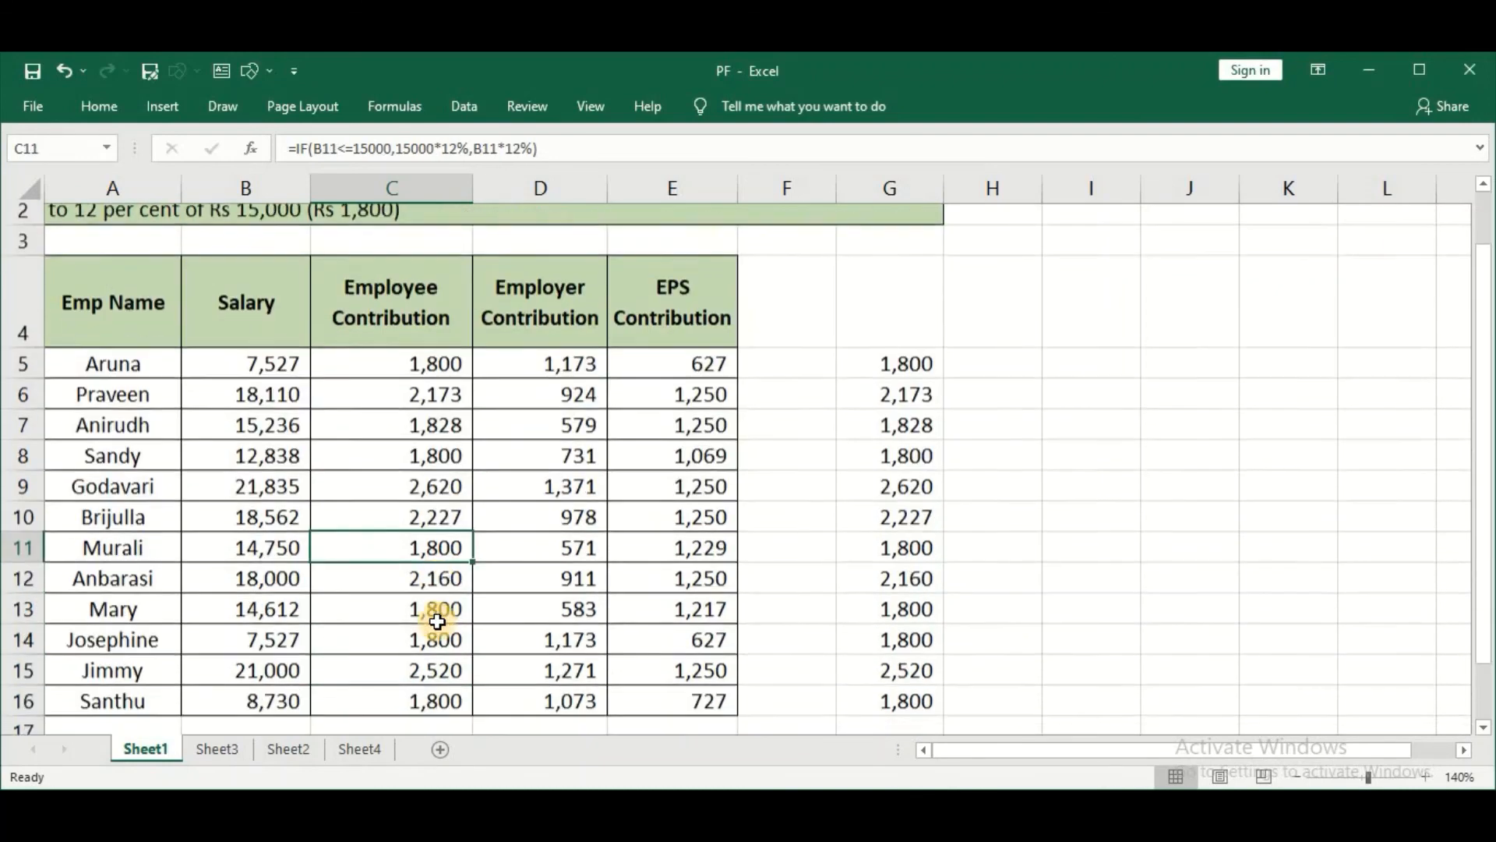
pyautogui.press('Down')
pyautogui.press('Down')
pyautogui.press('Down')
pyautogui.press('Down')
pyautogui.press('Down')
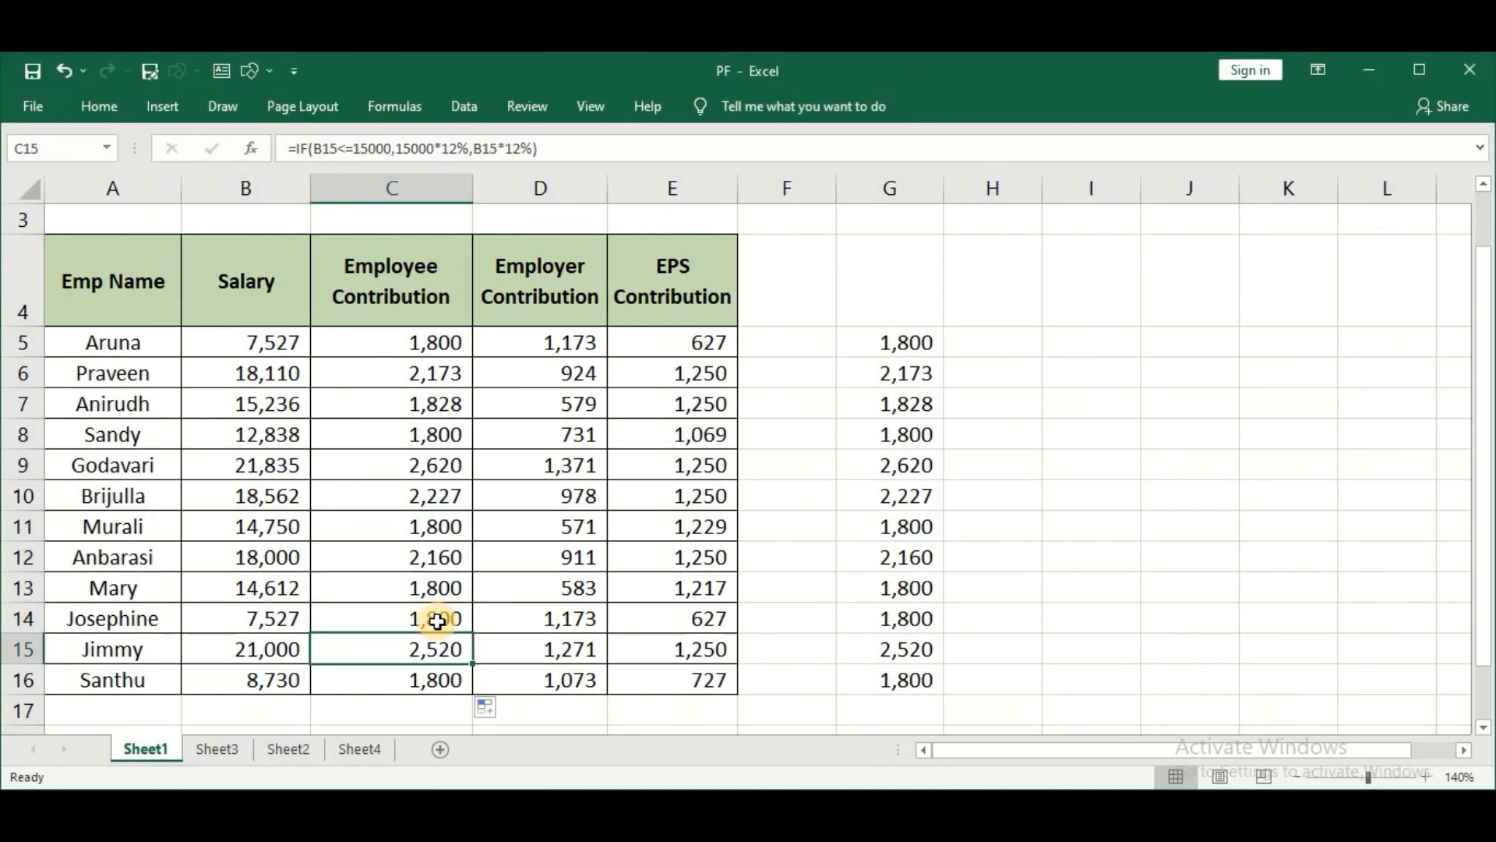
pyautogui.press('Up')
pyautogui.press('Up')
pyautogui.press('Up')
pyautogui.press('Up')
pyautogui.press('Up')
pyautogui.press('Up')
pyautogui.press('Up')
pyautogui.press('Up')
pyautogui.press('Up')
pyautogui.press('Up')
pyautogui.press('Up')
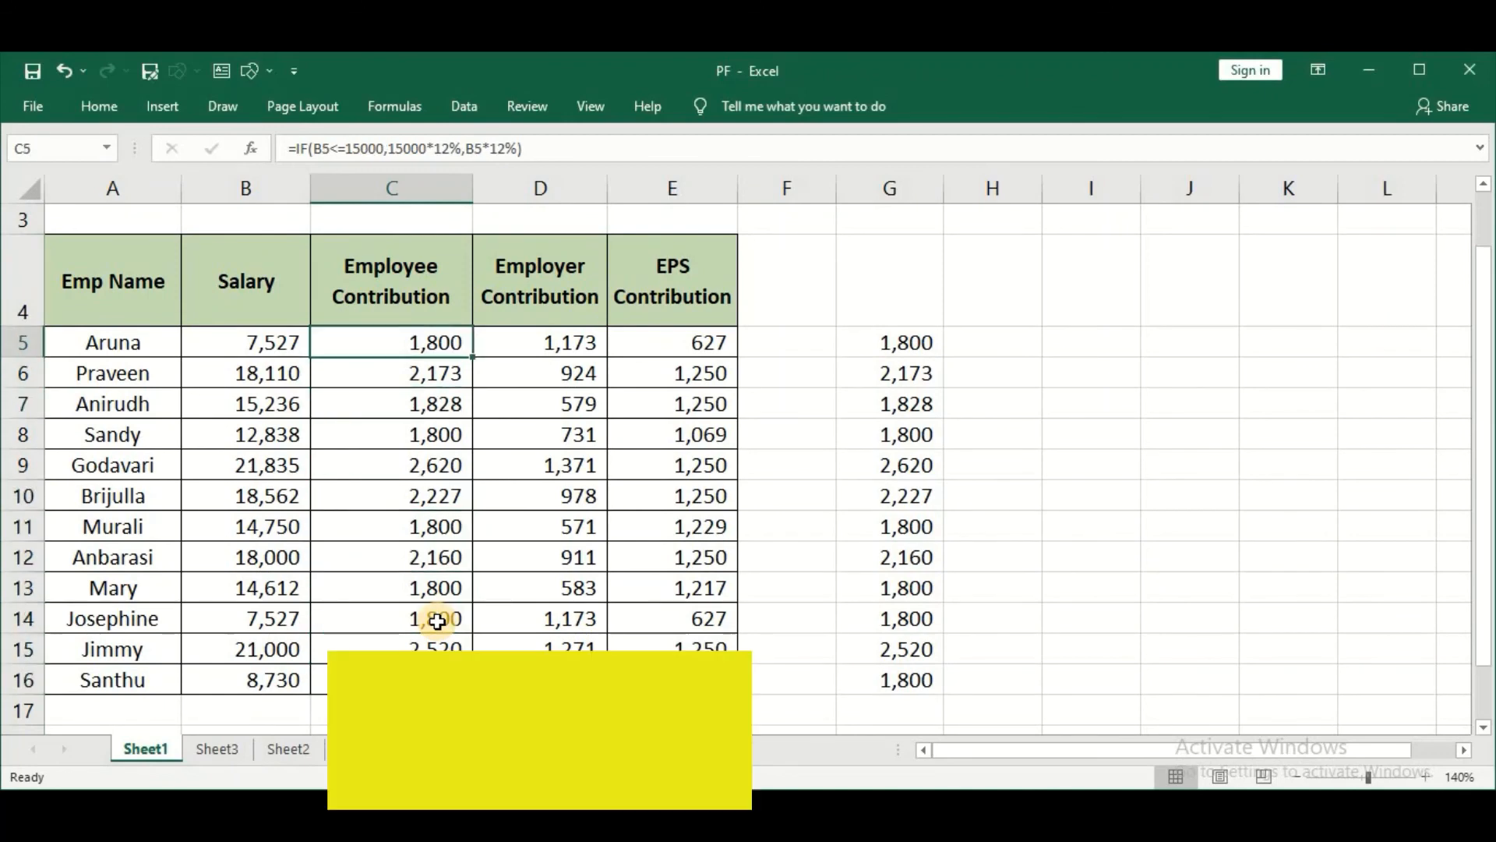
pyautogui.press('Up')
pyautogui.press('Up')
pyautogui.press('Up')
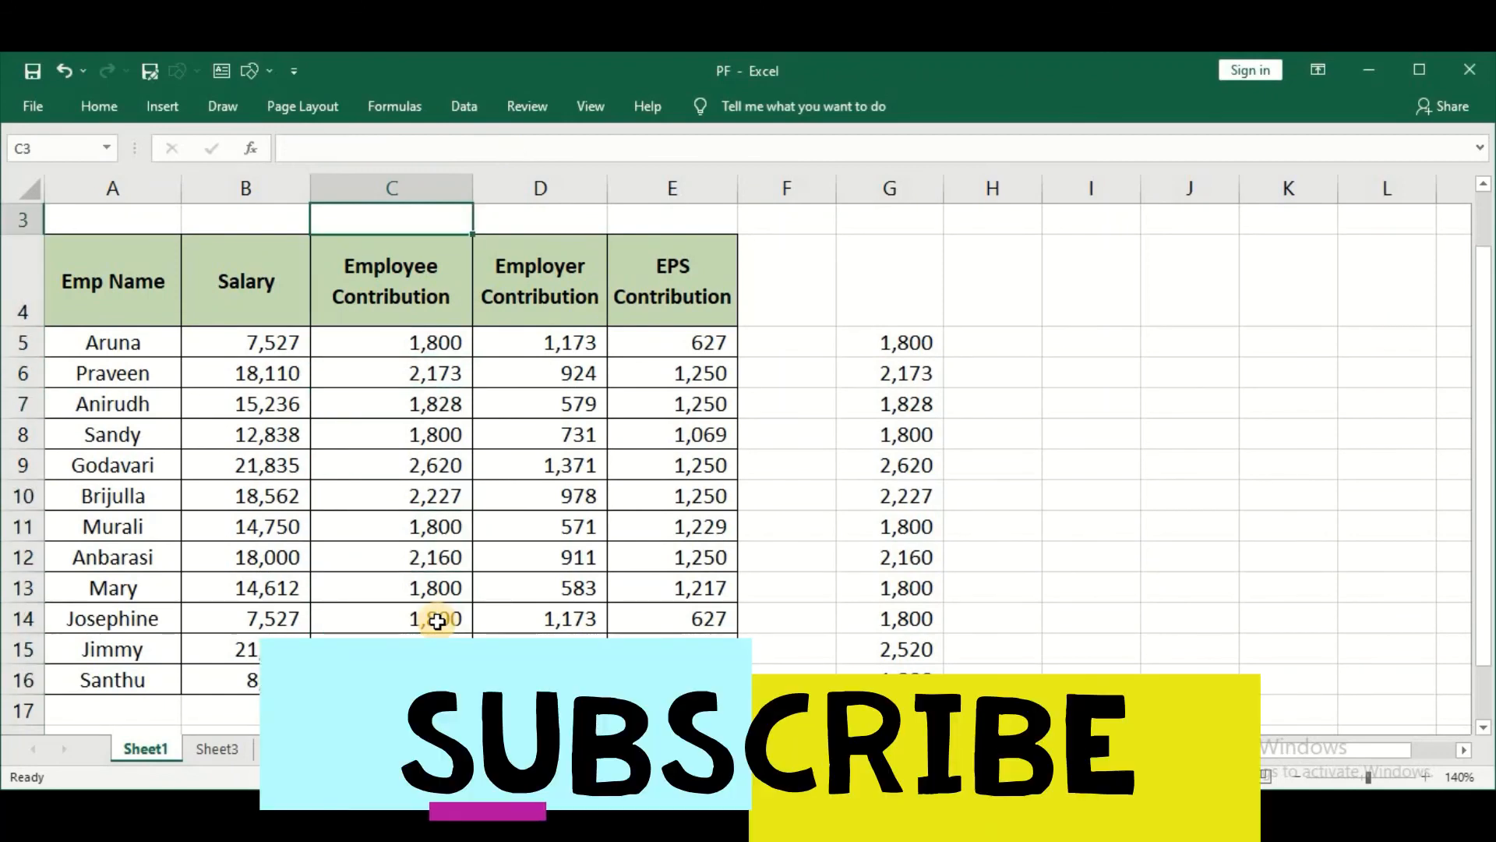